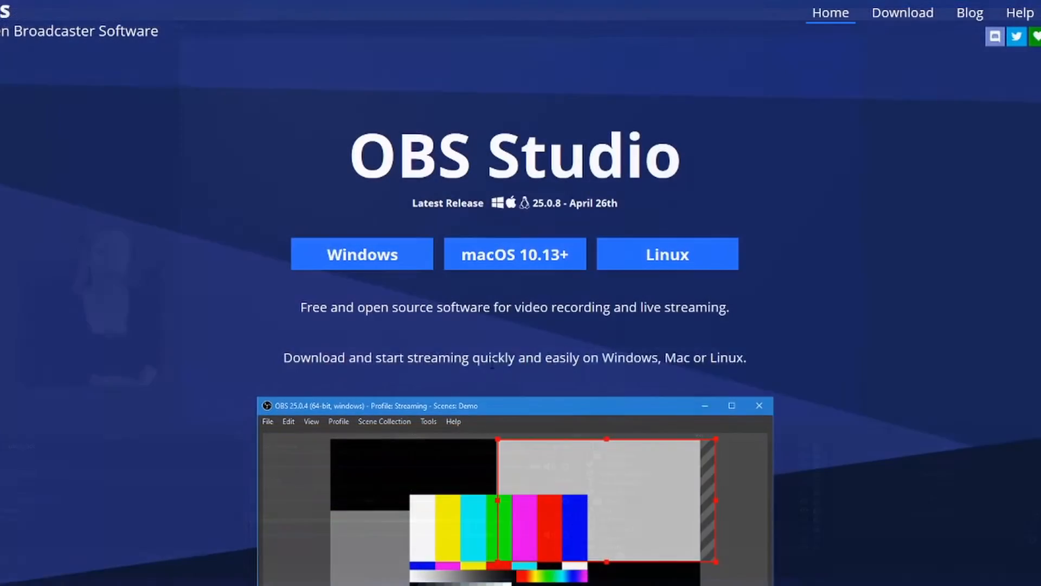
Review the OBS Studio home page, including its supported platforms, application preview and sponsors
{"action": "left_click_drag", "start_coordinate": [283, 359], "coordinate": [878, 467]}
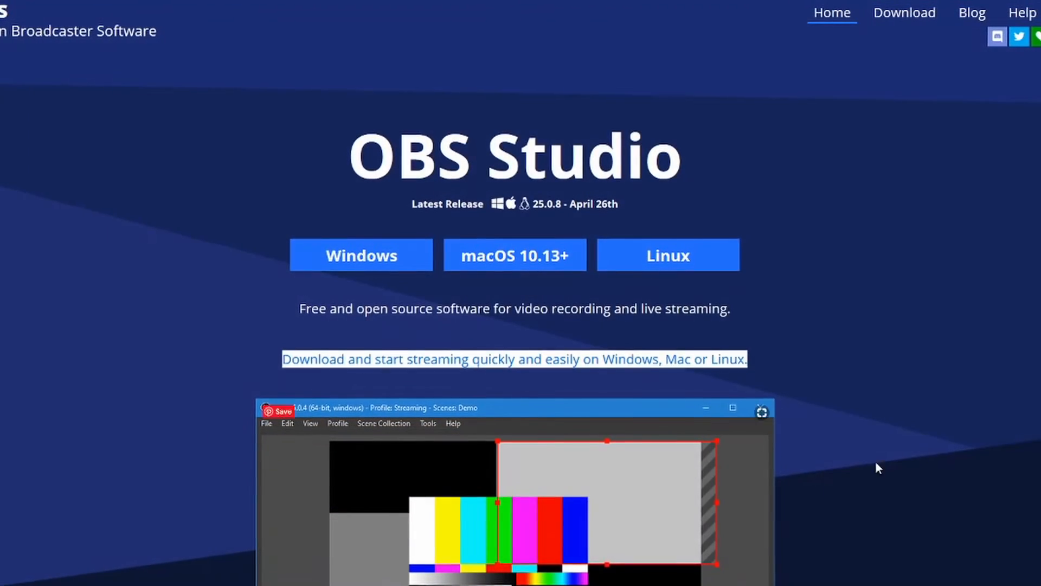
{"action": "left_click", "coordinate": [878, 467]}
{"action": "scroll", "coordinate": [896, 472], "scroll_direction": "down", "scroll_amount": 3}
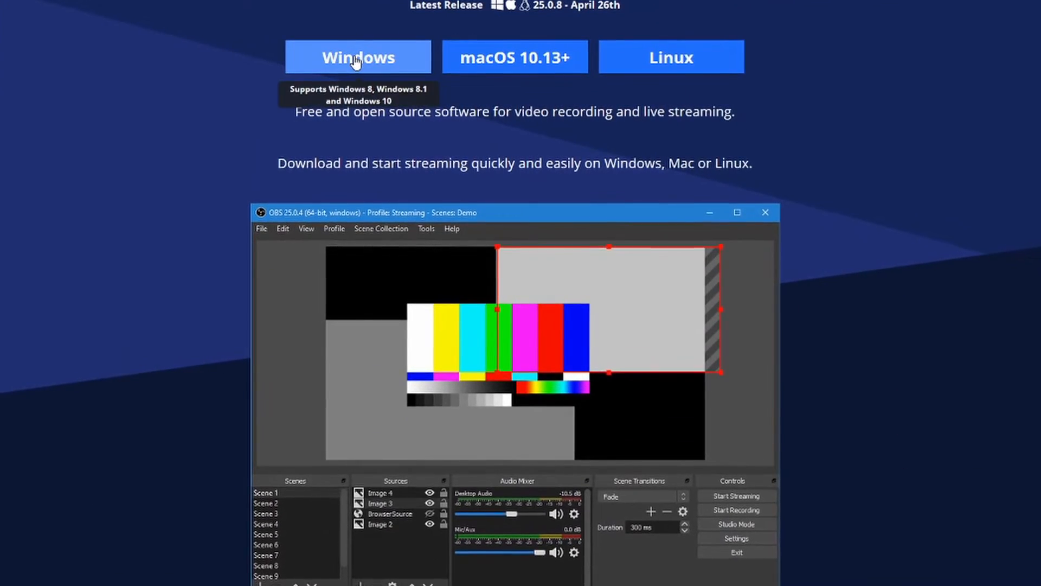
{"action": "scroll", "coordinate": [837, 341], "scroll_direction": "down", "scroll_amount": 2}
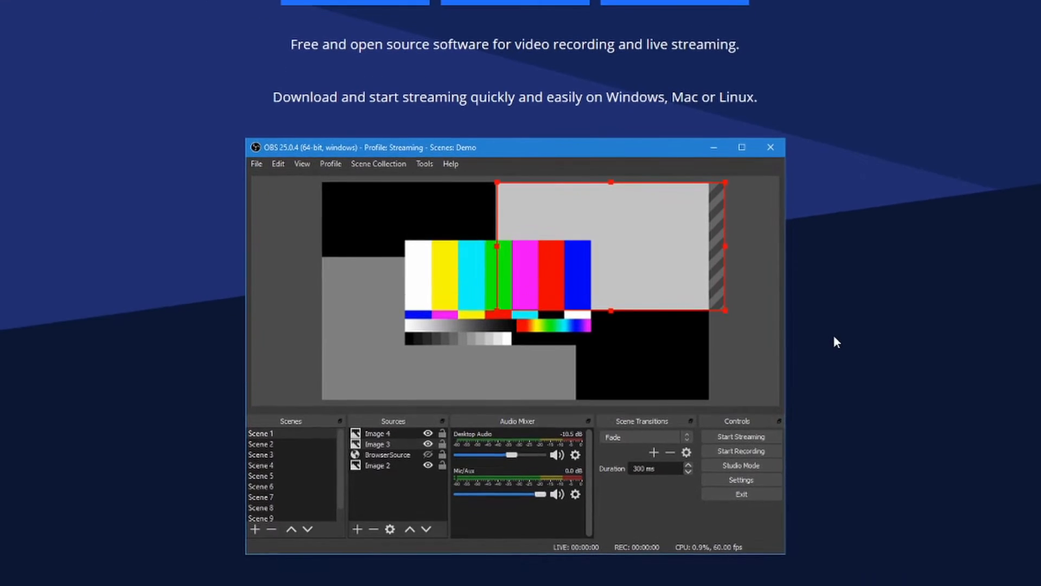
{"action": "scroll", "coordinate": [835, 342], "scroll_direction": "down", "scroll_amount": 5}
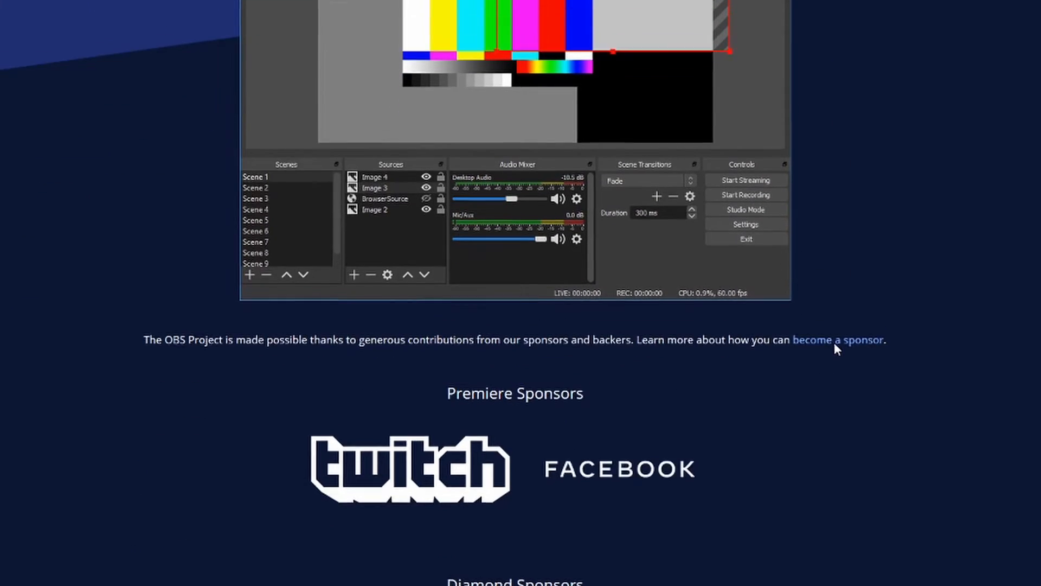
{"action": "scroll", "coordinate": [835, 345], "scroll_direction": "down", "scroll_amount": 5}
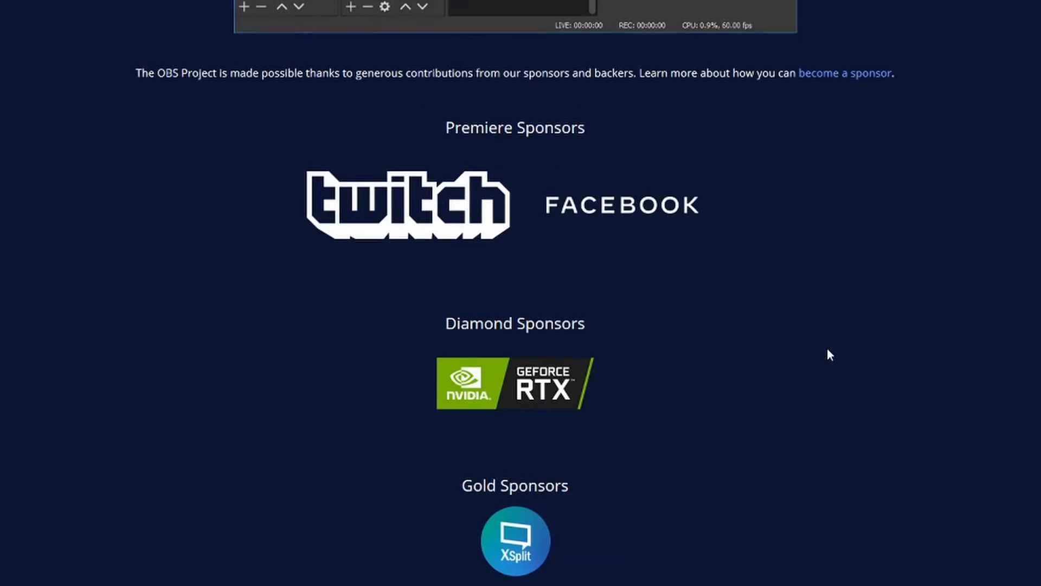
{"action": "scroll", "coordinate": [829, 352], "scroll_direction": "down", "scroll_amount": 9}
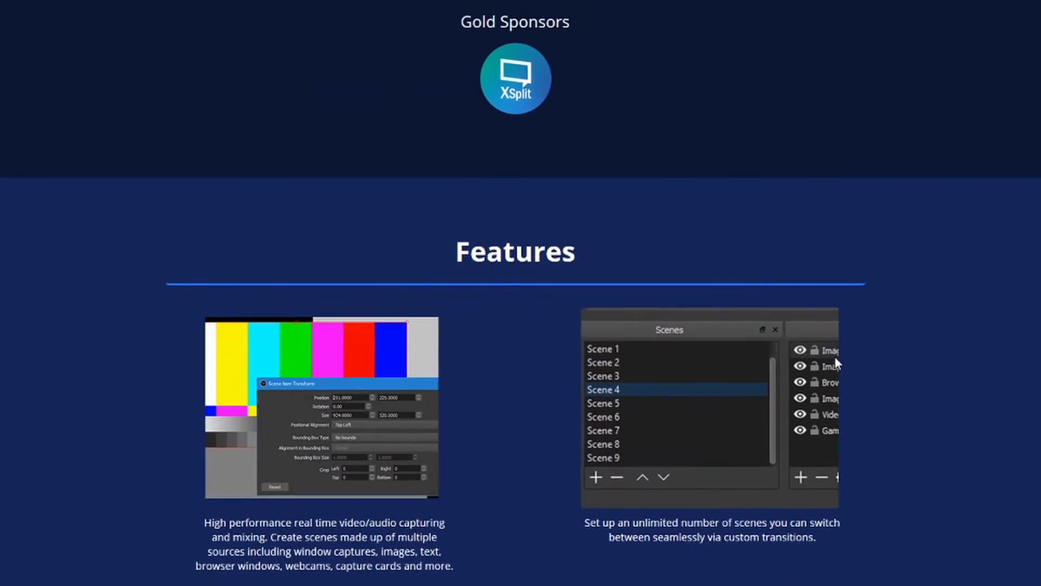
Read the Features section of the OBS page, covering audio/video capture, unlimited scenes, and the settings and dock descriptions
{"action": "scroll", "coordinate": [836, 359], "scroll_direction": "down", "scroll_amount": 3}
{"action": "scroll", "coordinate": [825, 358], "scroll_direction": "down", "scroll_amount": 3}
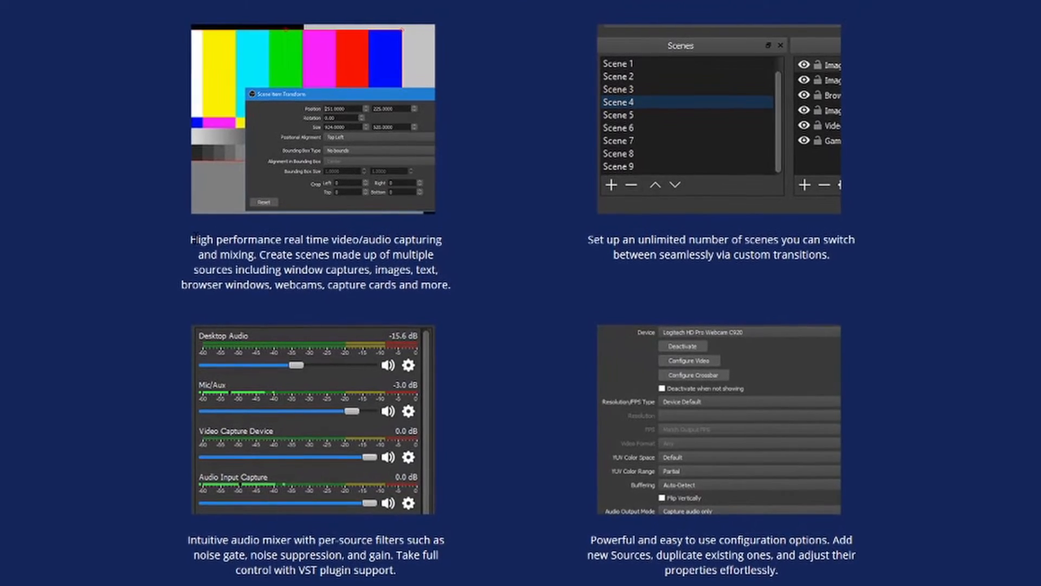
{"action": "left_click_drag", "start_coordinate": [196, 239], "coordinate": [415, 283]}
{"action": "left_click", "coordinate": [417, 284]}
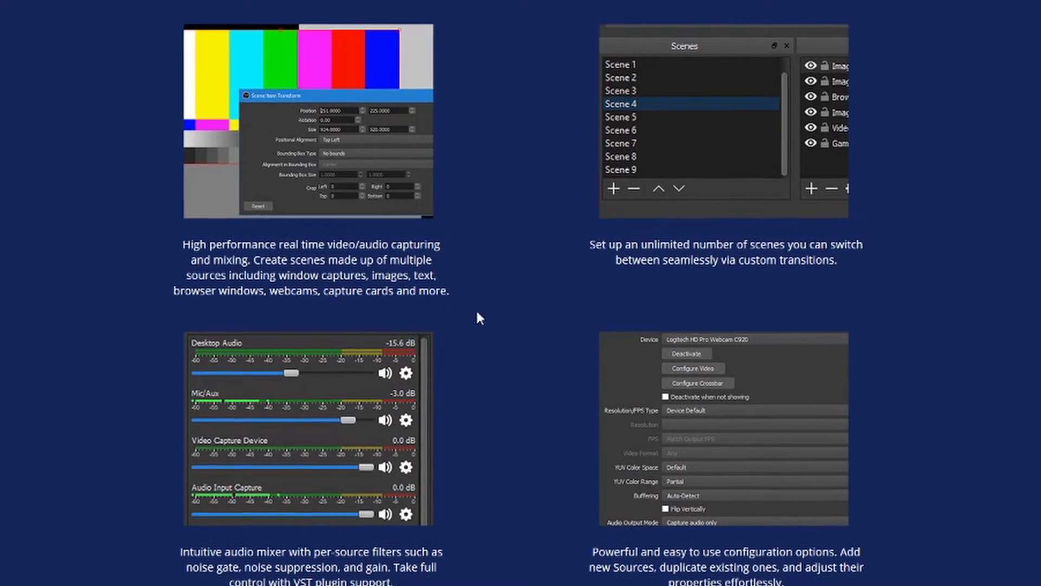
{"action": "left_click_drag", "start_coordinate": [671, 244], "coordinate": [819, 265]}
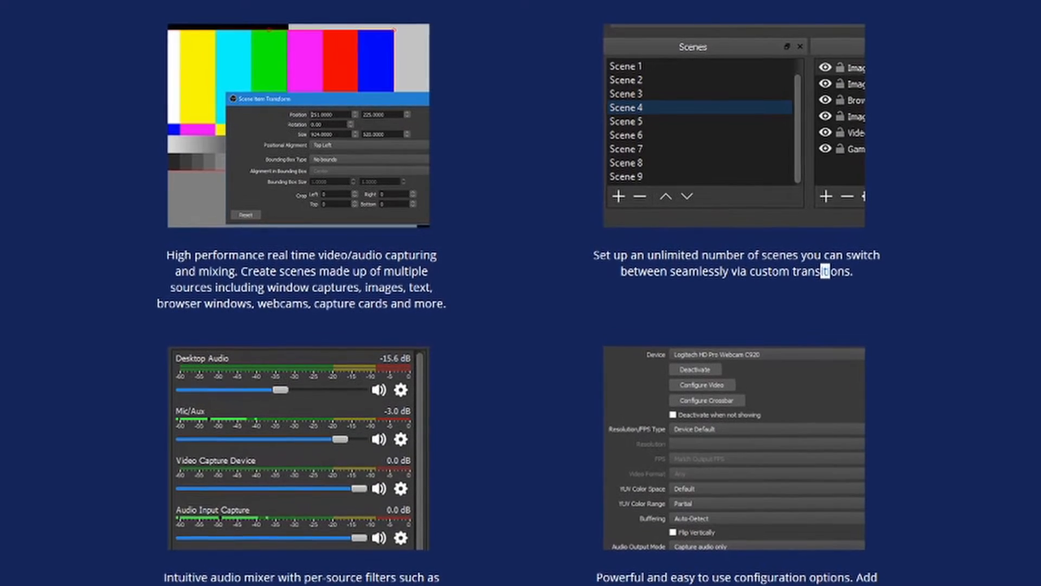
{"action": "left_click", "coordinate": [825, 271]}
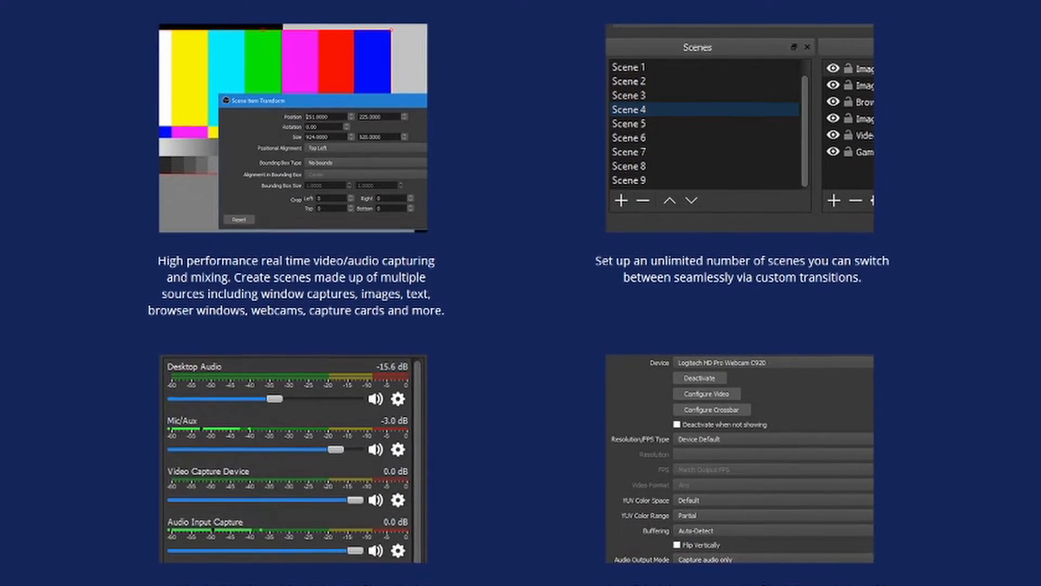
{"action": "scroll", "coordinate": [521, 293], "scroll_direction": "down", "scroll_amount": 10}
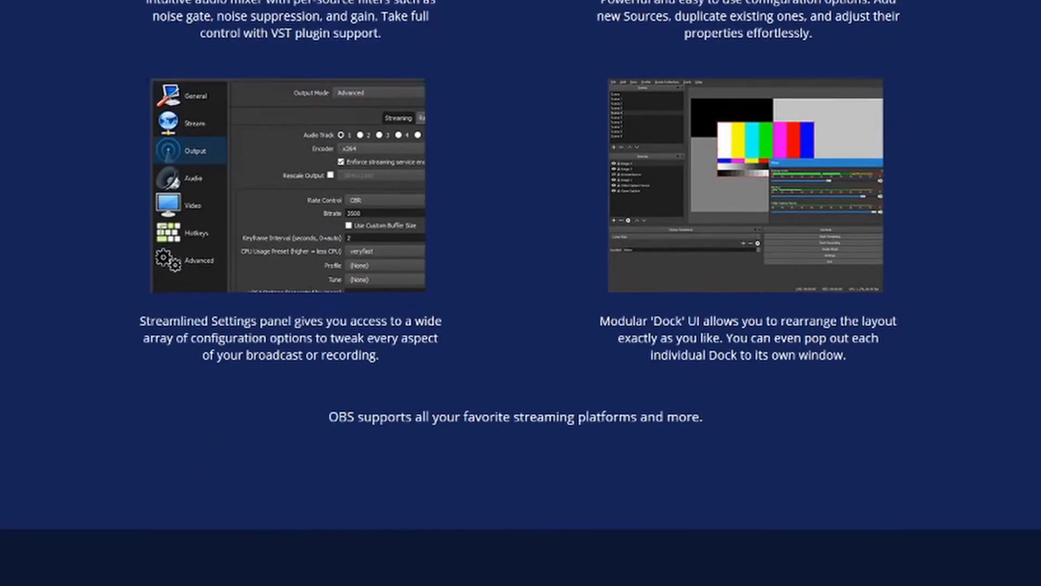
{"action": "scroll", "coordinate": [521, 293], "scroll_direction": "down", "scroll_amount": 5}
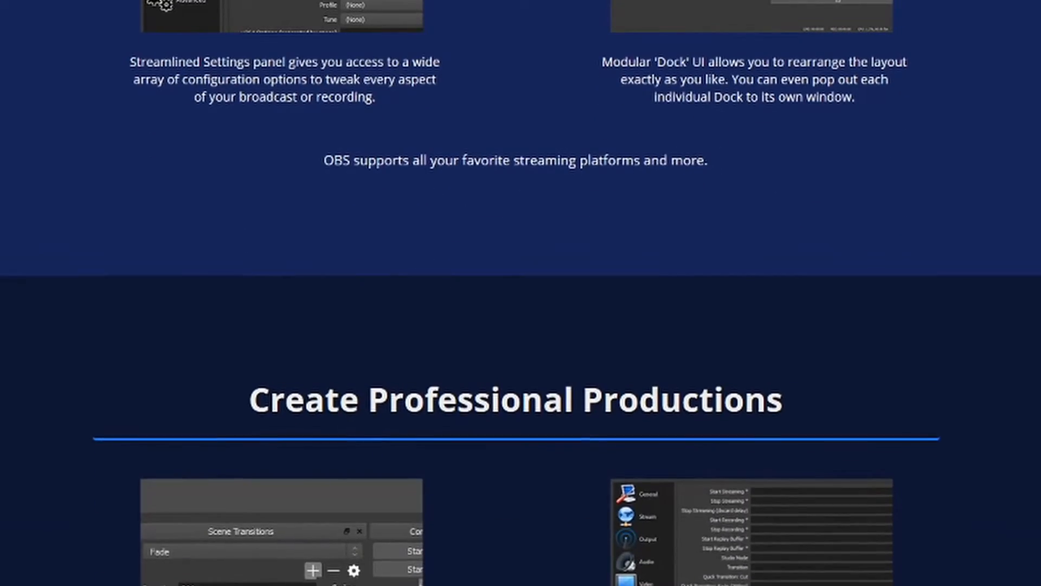
Read the Create Professional Productions and Collaborative Creativity sections, including the plugin and script support, and return to the page's beginning
{"action": "left_click_drag", "start_coordinate": [250, 399], "coordinate": [705, 401]}
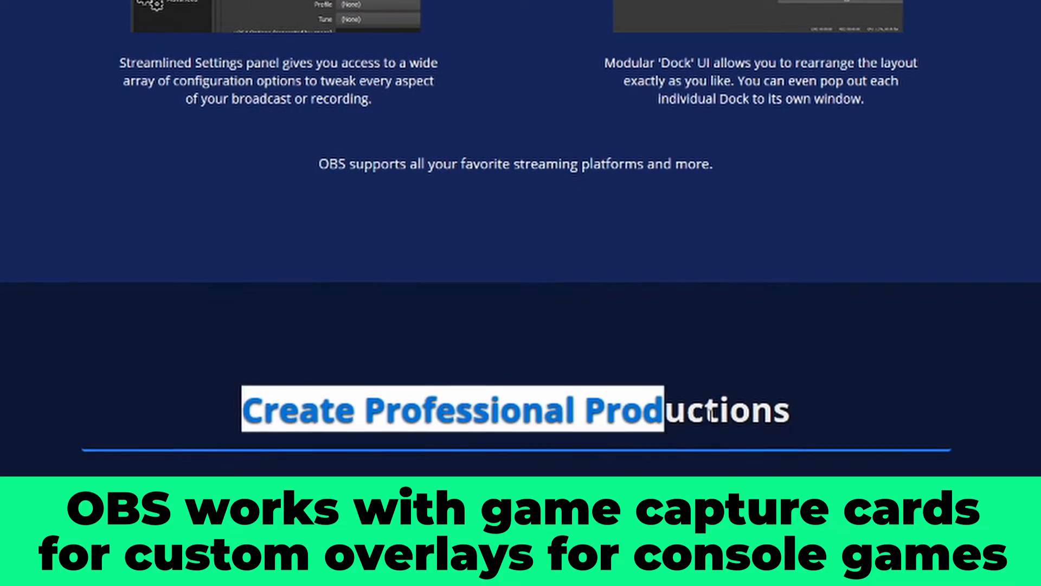
{"action": "left_click", "coordinate": [829, 425]}
{"action": "scroll", "coordinate": [521, 293], "scroll_direction": "down", "scroll_amount": 7}
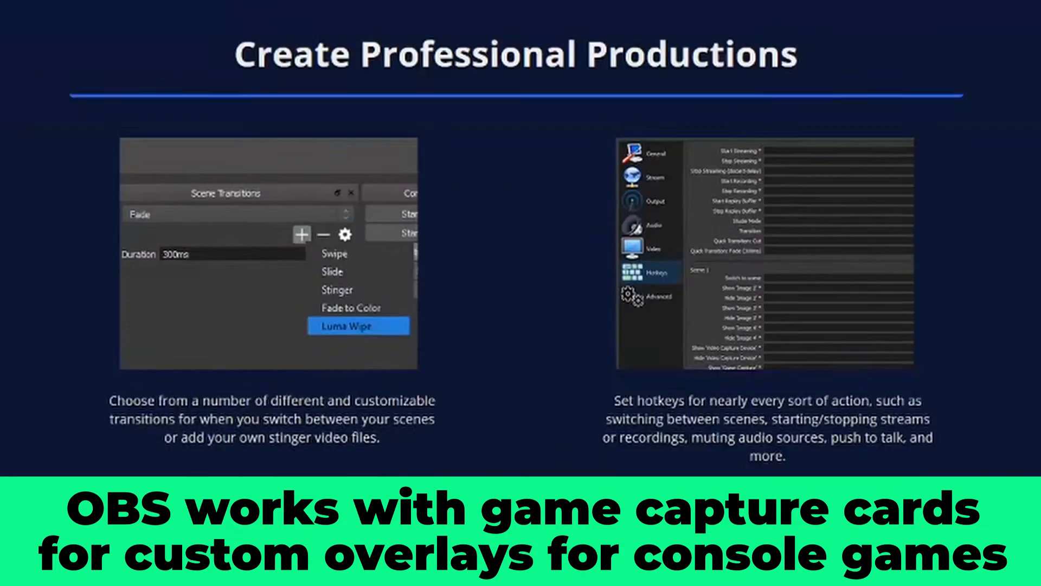
{"action": "scroll", "coordinate": [521, 293], "scroll_direction": "down", "scroll_amount": 8}
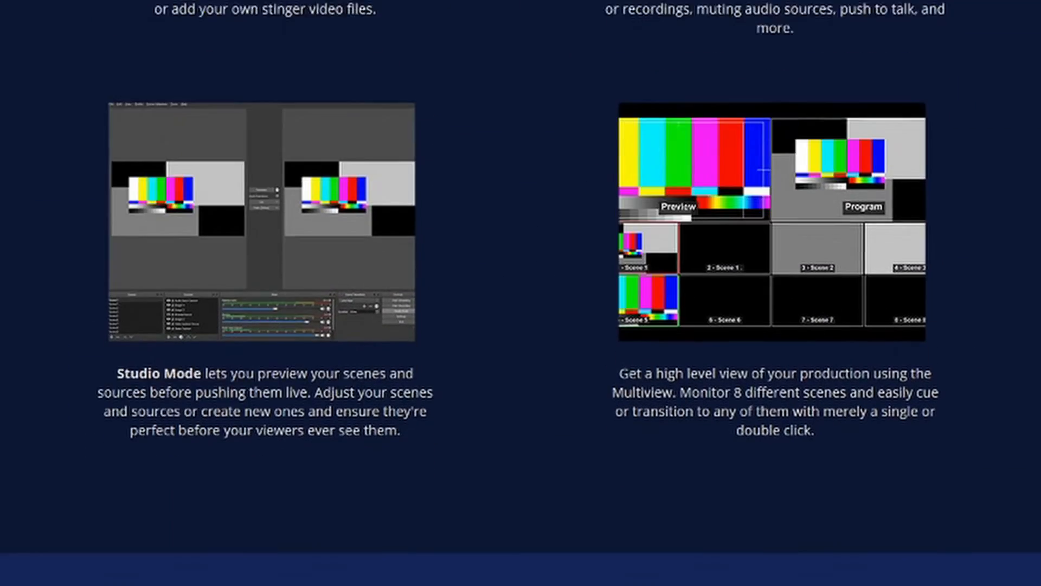
{"action": "scroll", "coordinate": [520, 293], "scroll_direction": "down", "scroll_amount": 5}
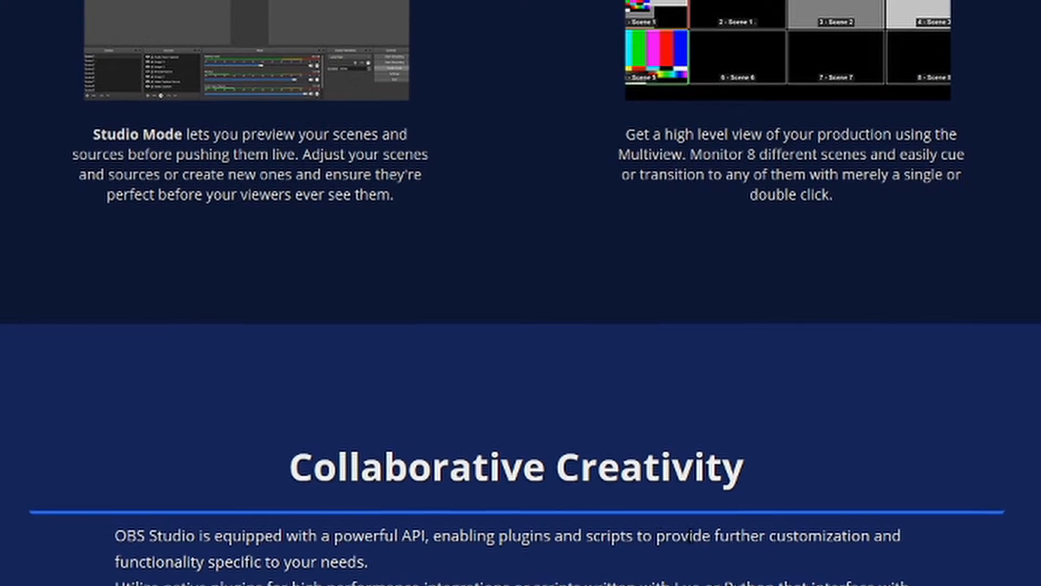
{"action": "left_click_drag", "start_coordinate": [442, 551], "coordinate": [629, 580]}
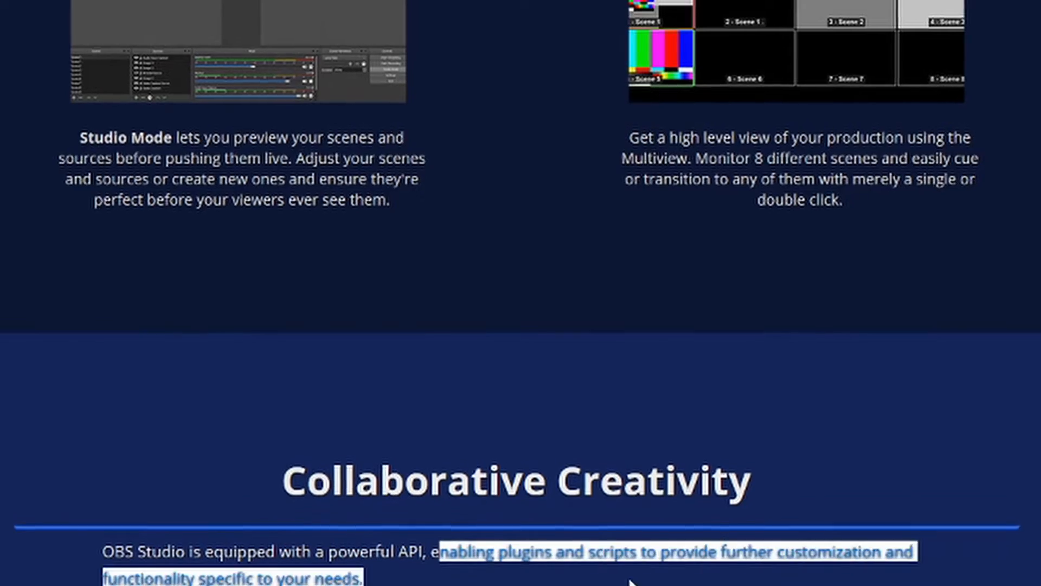
{"action": "left_click", "coordinate": [629, 580]}
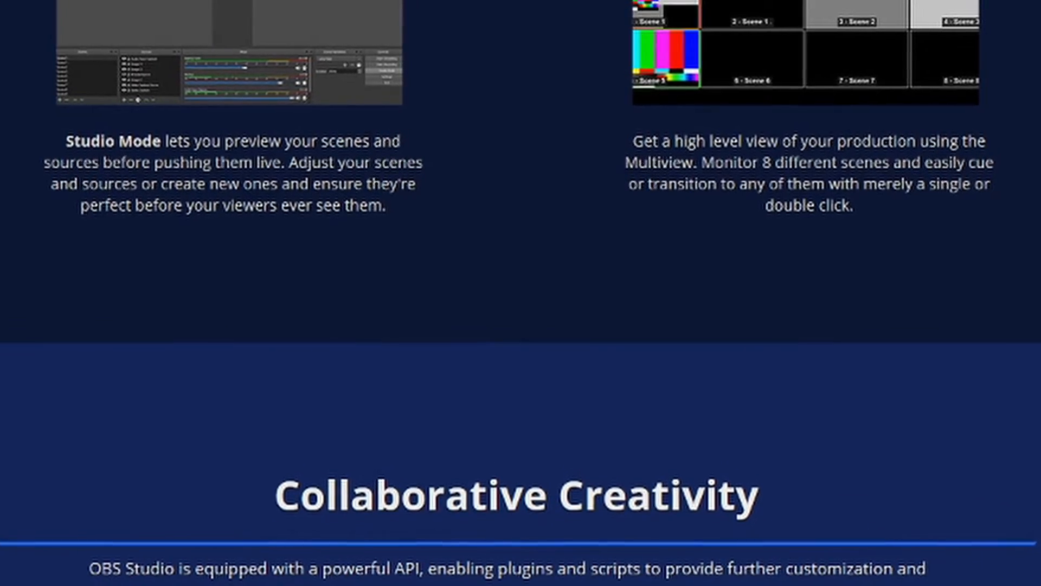
{"action": "scroll", "coordinate": [521, 293], "scroll_direction": "up", "scroll_amount": 20}
{"action": "scroll", "coordinate": [521, 293], "scroll_direction": "up", "scroll_amount": 20}
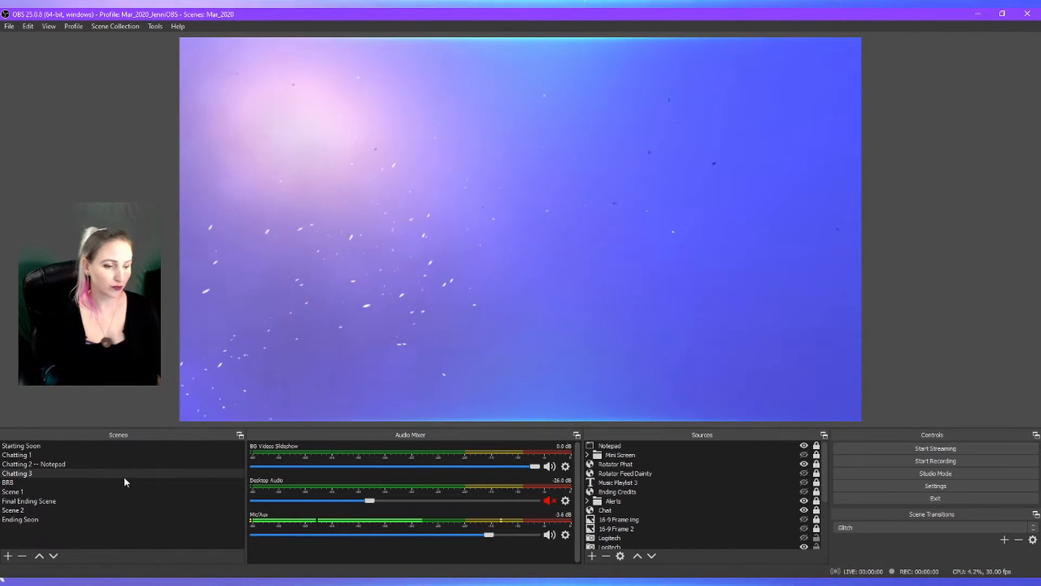
Switch to OBS, show the recordings folder, and open the program settings
{"action": "left_click", "coordinate": [10, 27]}
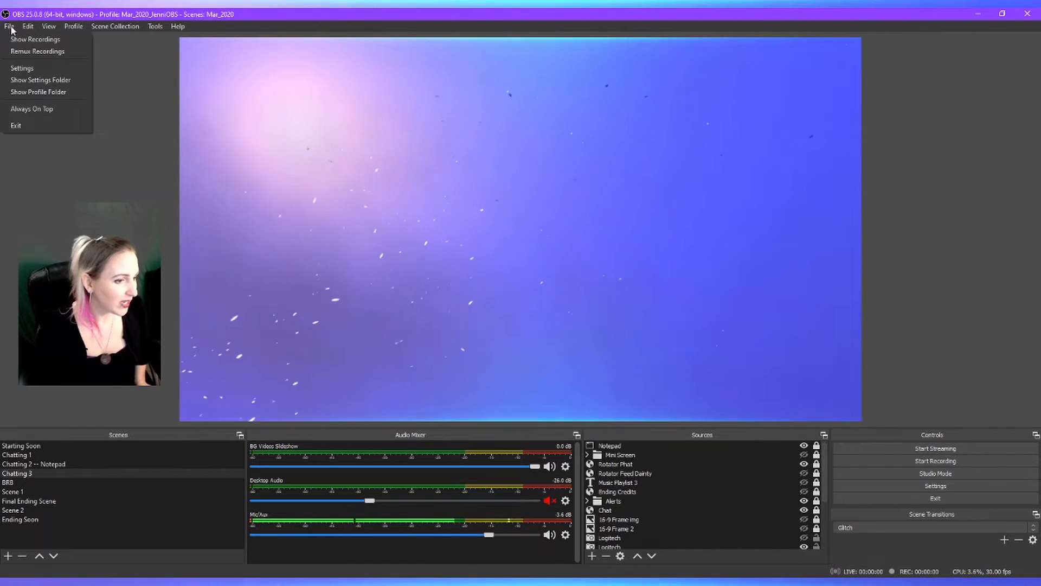
{"action": "left_click", "coordinate": [28, 40]}
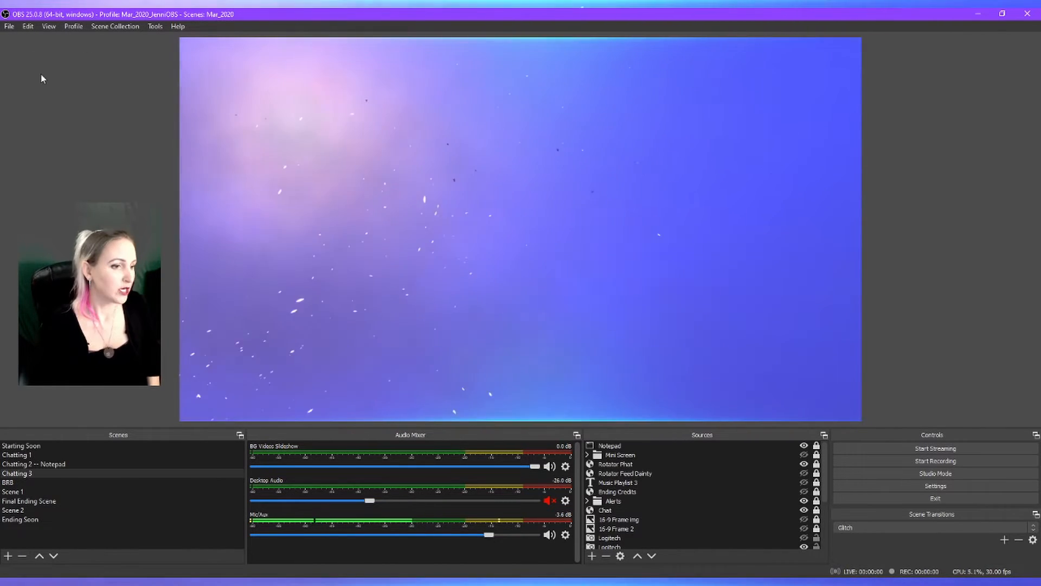
{"action": "left_click", "coordinate": [10, 26]}
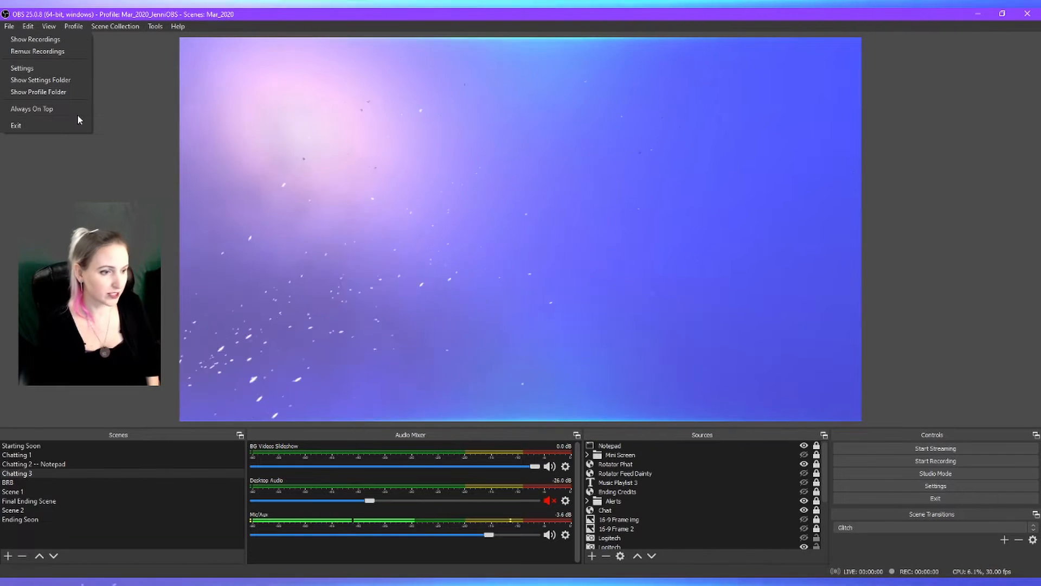
{"action": "left_click", "coordinate": [22, 71]}
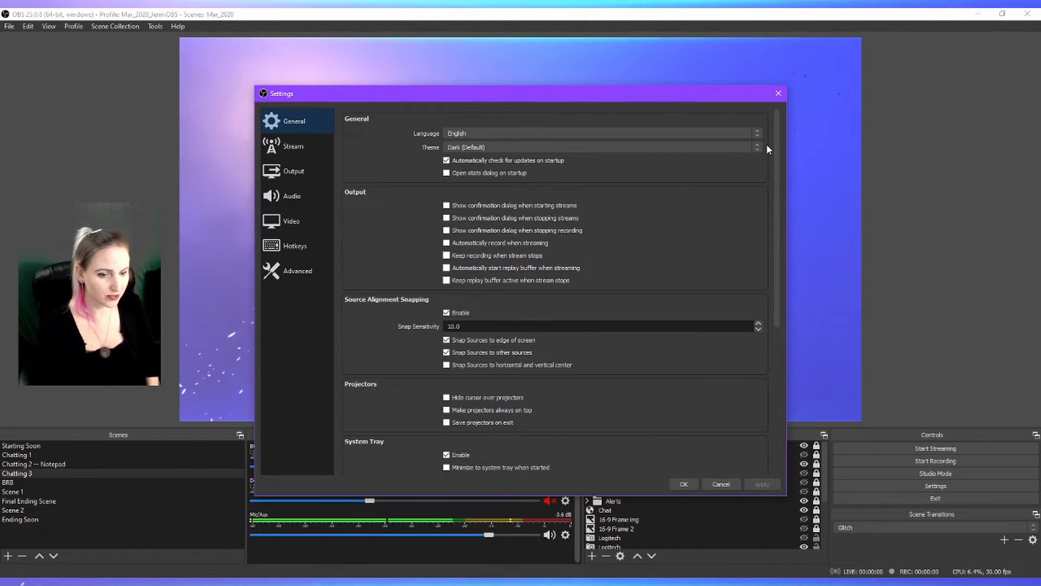
{"action": "left_click", "coordinate": [778, 94]}
{"action": "left_click", "coordinate": [944, 486]}
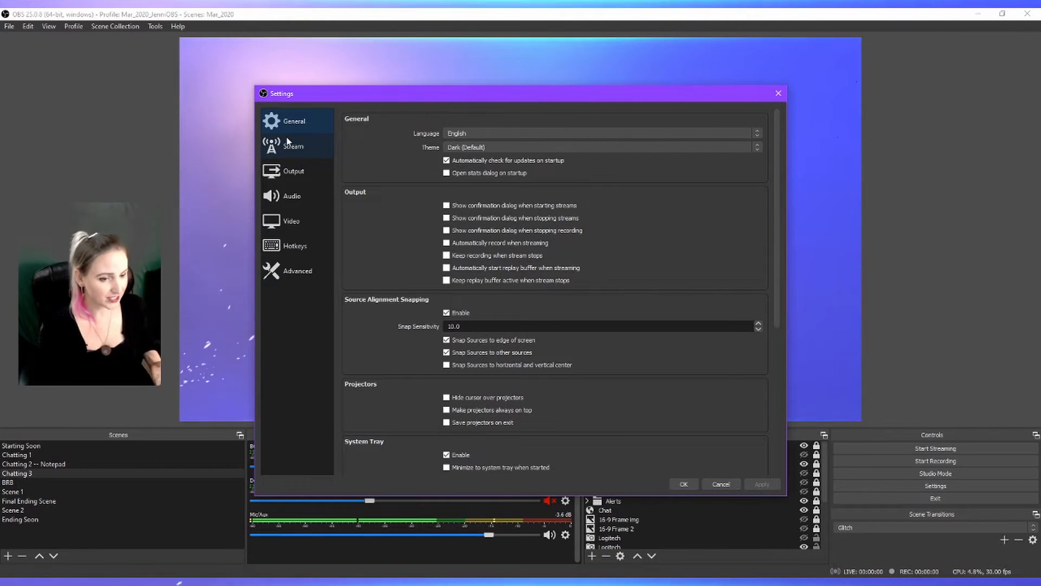
Examine the General settings, including the available themes and the projector, preview and multiview options
{"action": "left_click_drag", "start_coordinate": [290, 94], "coordinate": [268, 55]}
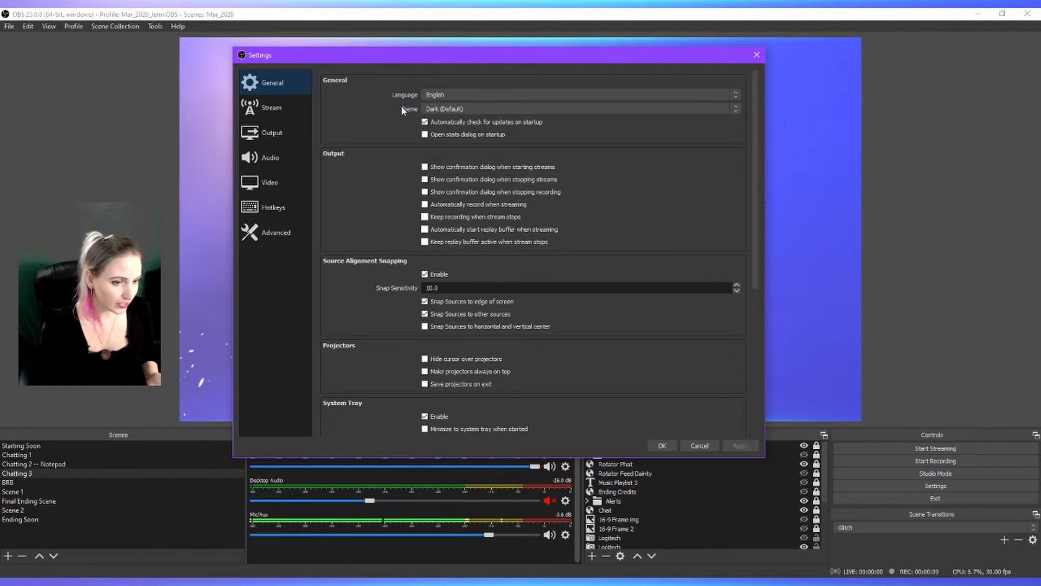
{"action": "left_click", "coordinate": [428, 110]}
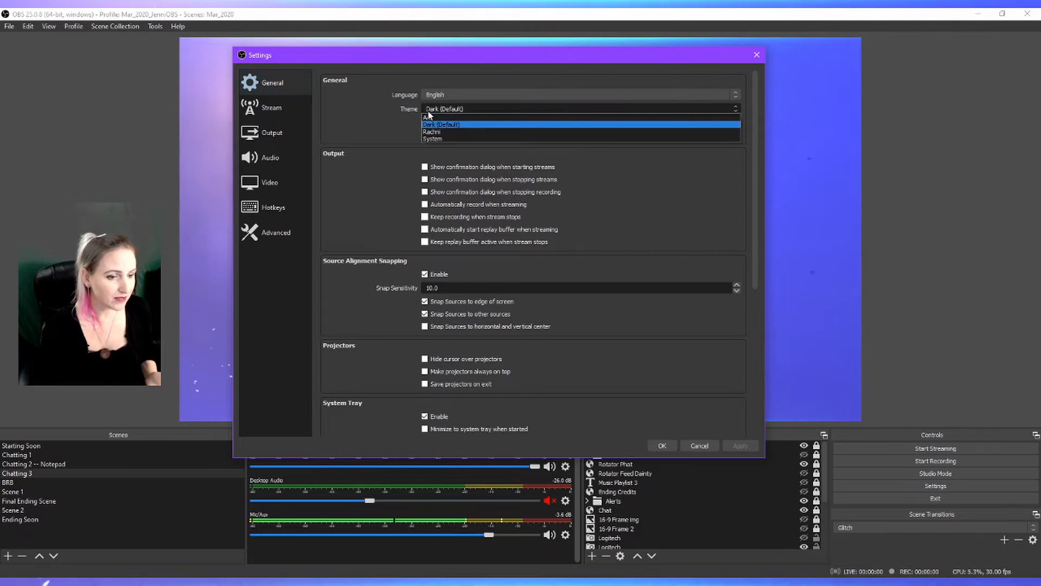
{"action": "left_click", "coordinate": [391, 108]}
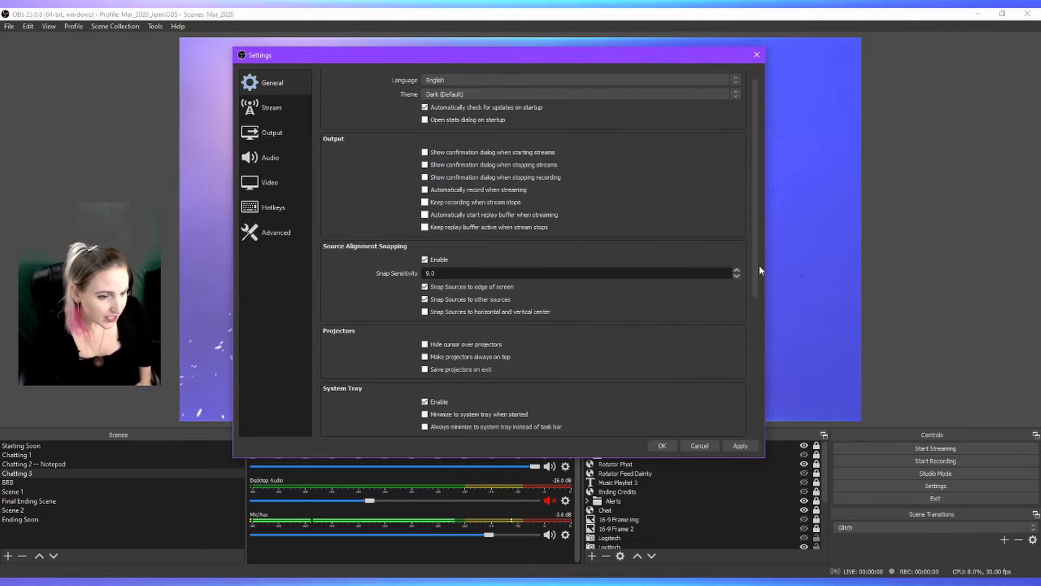
{"action": "left_click_drag", "start_coordinate": [759, 265], "coordinate": [802, 386]}
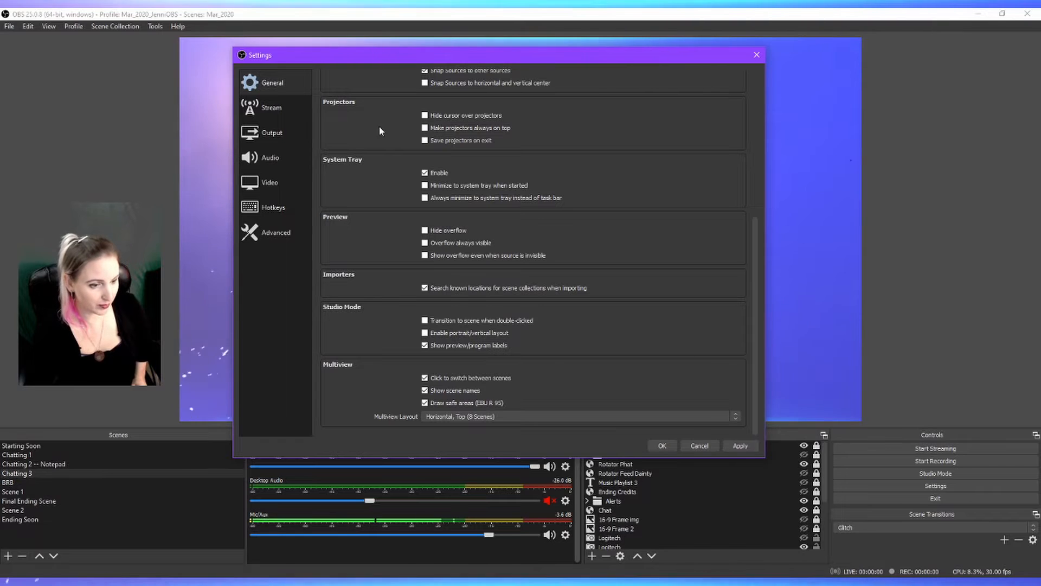
Open the Stream settings and examine the list of available streaming services
{"action": "left_click", "coordinate": [291, 112]}
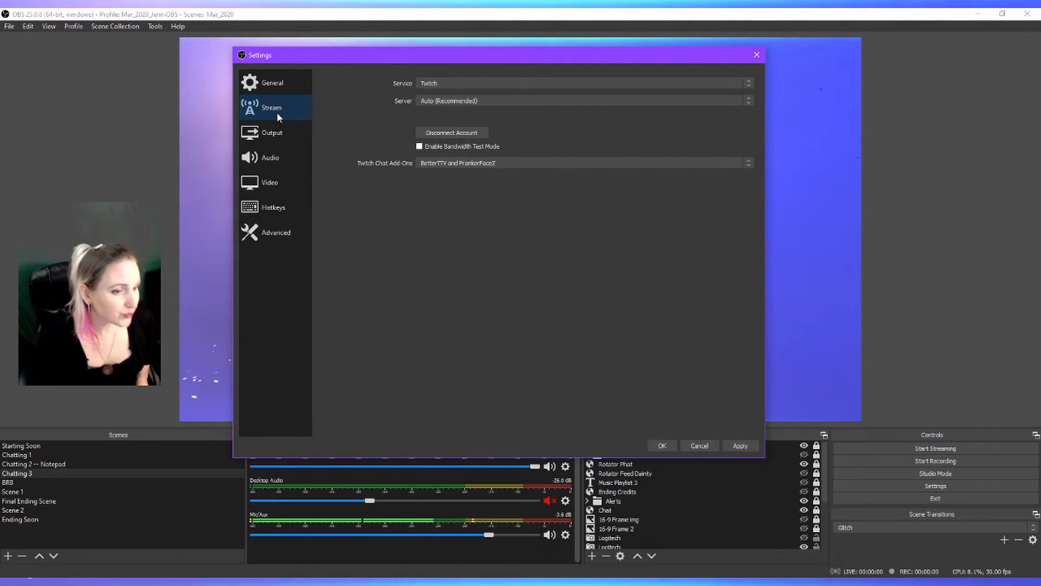
{"action": "left_click", "coordinate": [472, 82]}
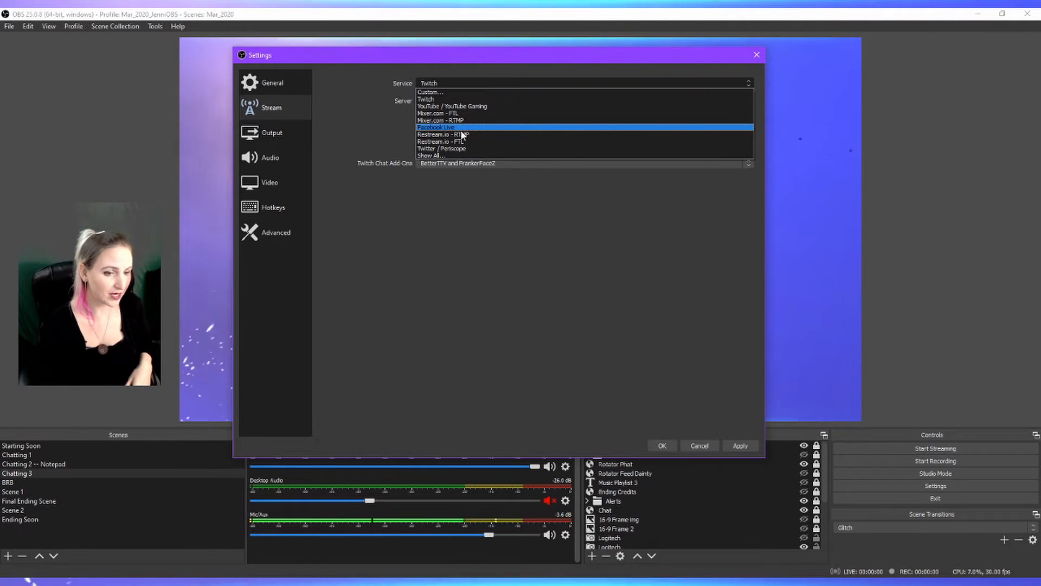
{"action": "left_click", "coordinate": [493, 203]}
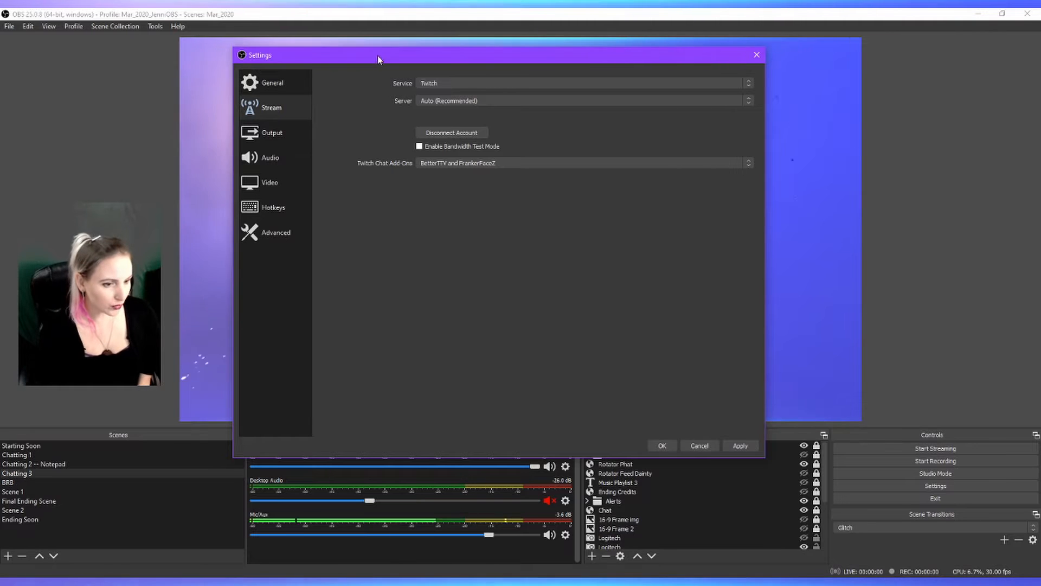
{"action": "mouse_move", "coordinate": [377, 56]}
{"action": "left_mouse_down"}
{"action": "mouse_move", "coordinate": [371, 34]}
{"action": "mouse_move", "coordinate": [362, 38]}
{"action": "mouse_move", "coordinate": [379, 36]}
{"action": "left_mouse_up"}
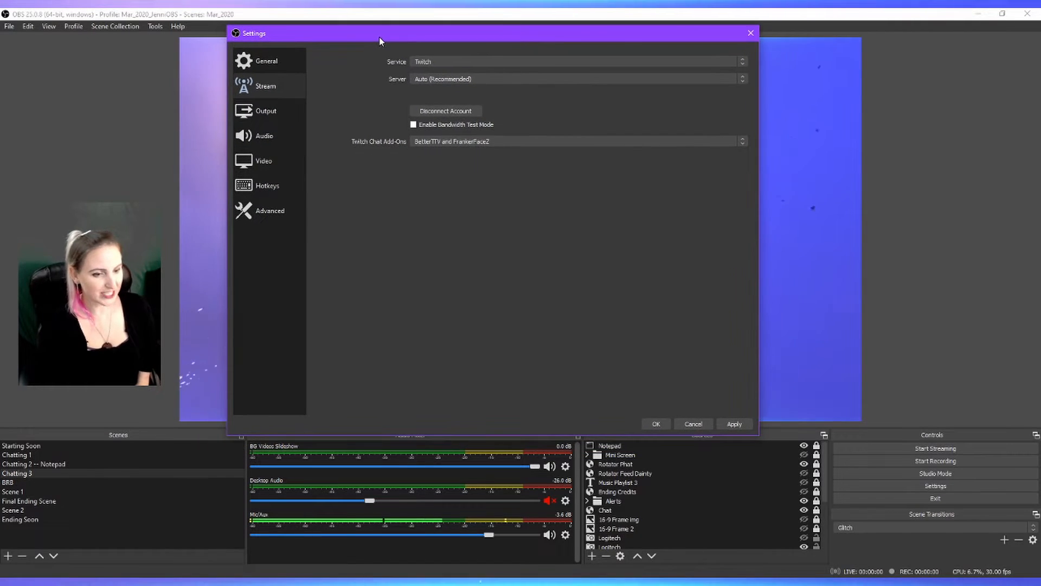
{"action": "left_click", "coordinate": [418, 64]}
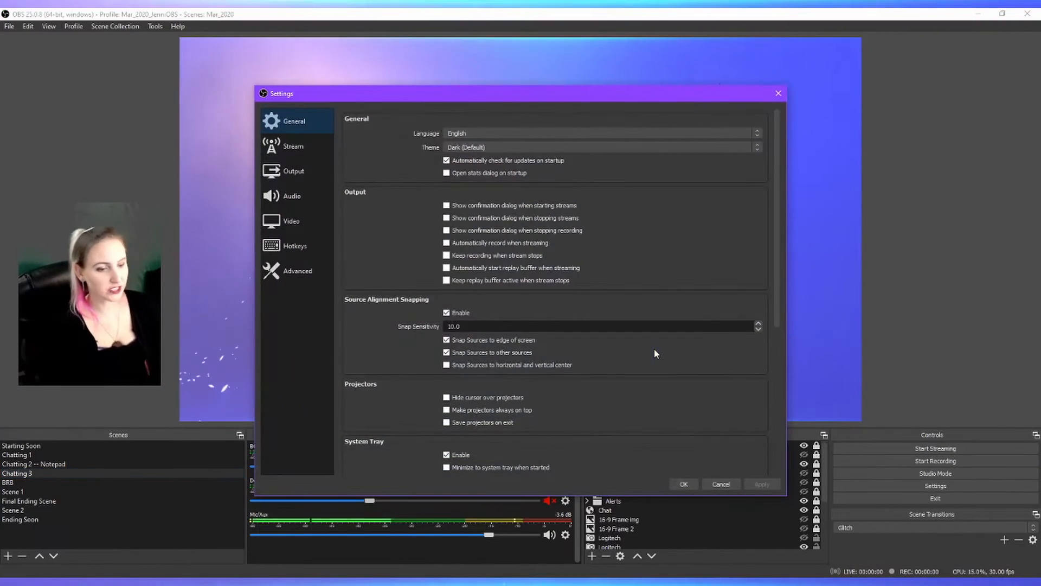
Choose Twitch as the streaming service in the Stream settings
{"action": "left_click", "coordinate": [293, 146]}
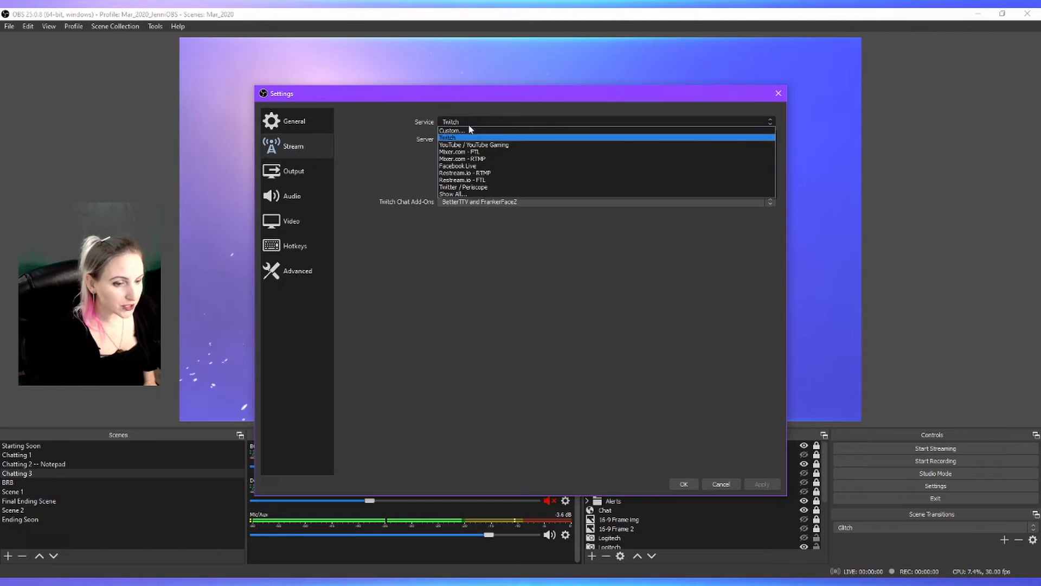
{"action": "left_click", "coordinate": [454, 131]}
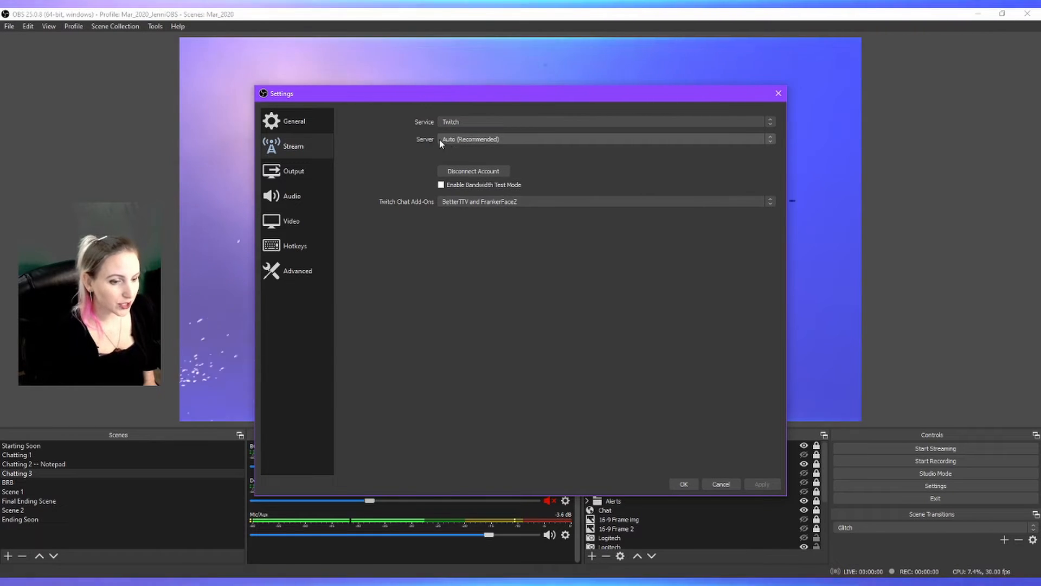
Examine the Twitch server choices and select BetterTTV and FrankerFaceZ as the Twitch chat add-ons
{"action": "left_click", "coordinate": [440, 140]}
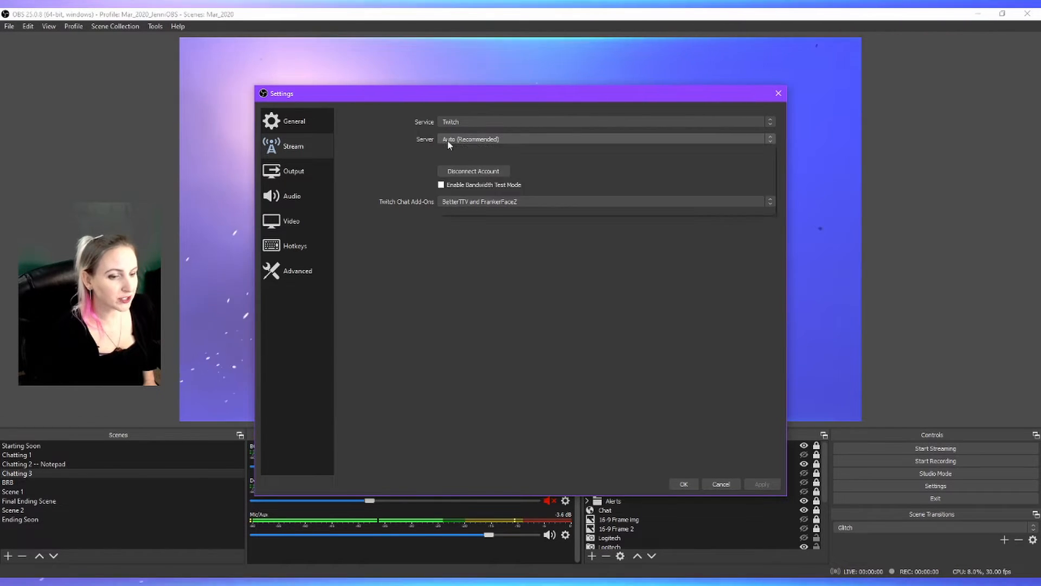
{"action": "left_click", "coordinate": [482, 243]}
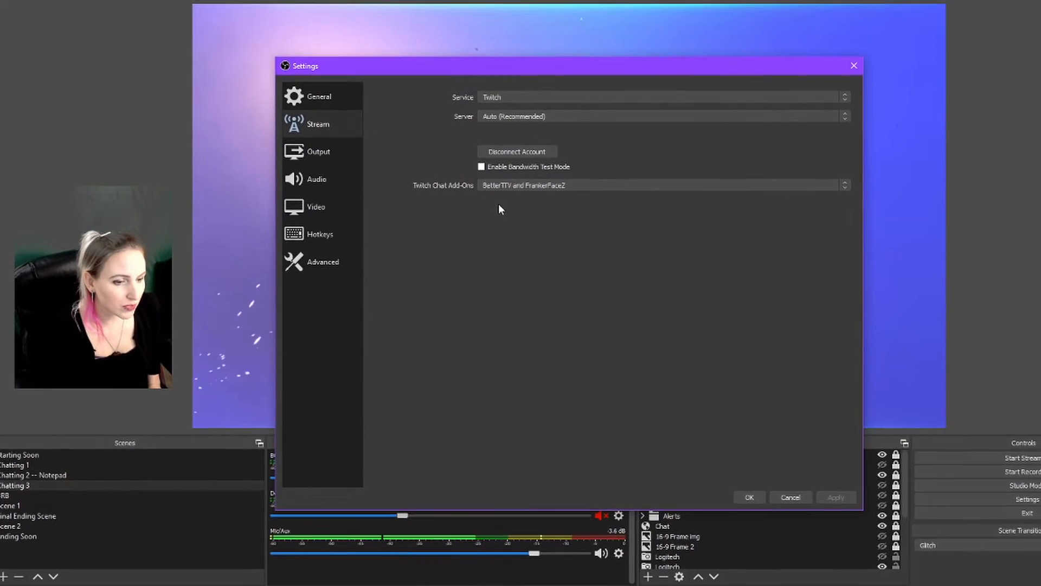
{"action": "left_click", "coordinate": [493, 185]}
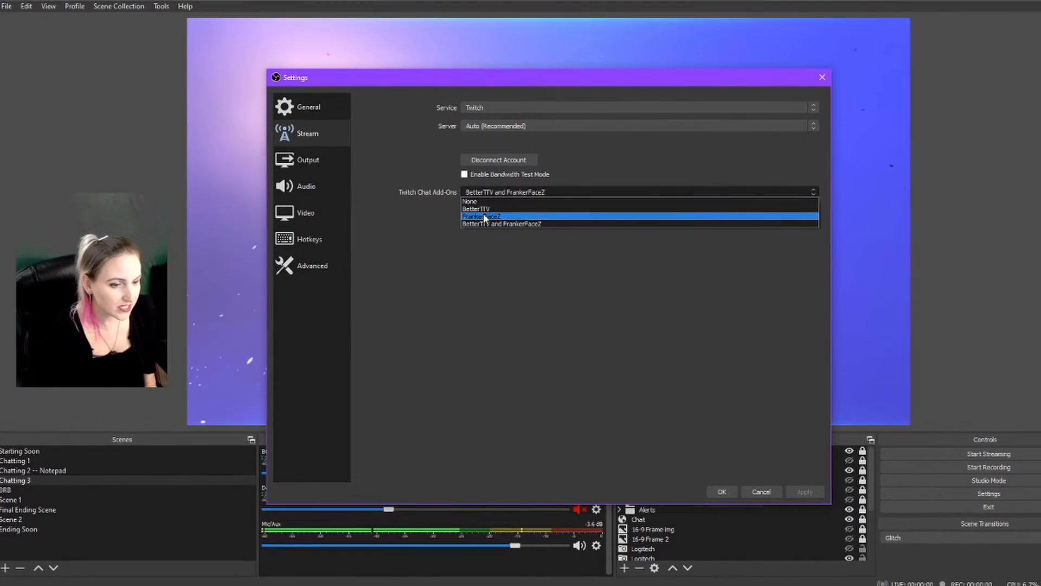
{"action": "left_click", "coordinate": [477, 223]}
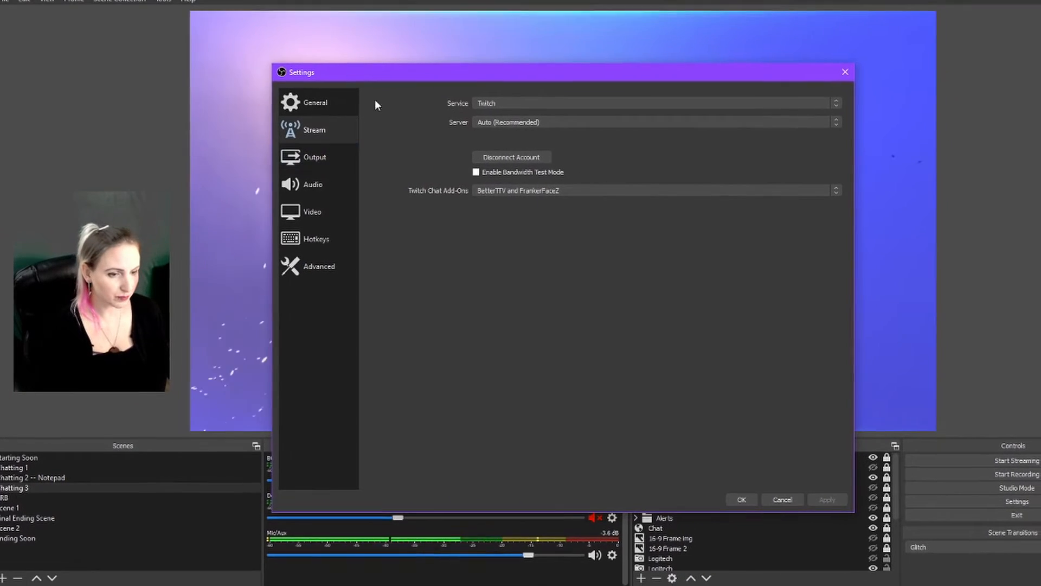
Move the settings window up, open the Output settings, and examine the available output modes
{"action": "left_click_drag", "start_coordinate": [379, 77], "coordinate": [389, 16]}
{"action": "left_click", "coordinate": [355, 93]}
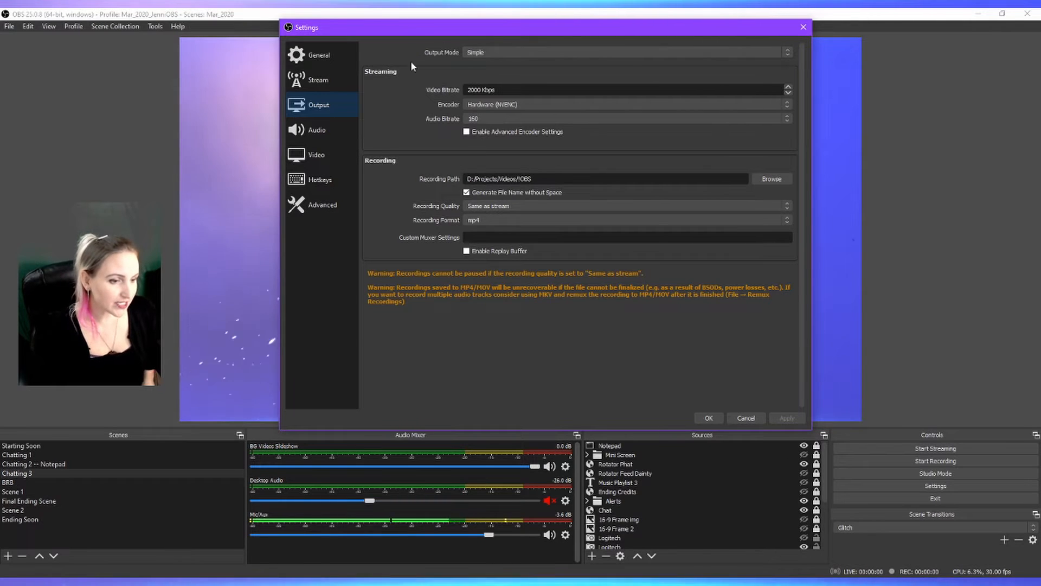
{"action": "left_click", "coordinate": [493, 50]}
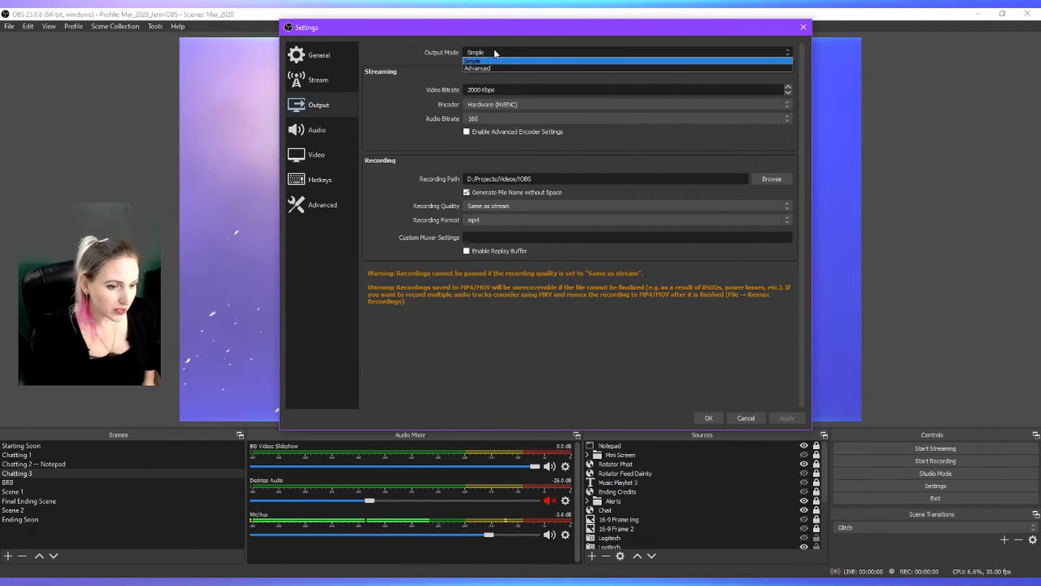
{"action": "left_click", "coordinate": [396, 46]}
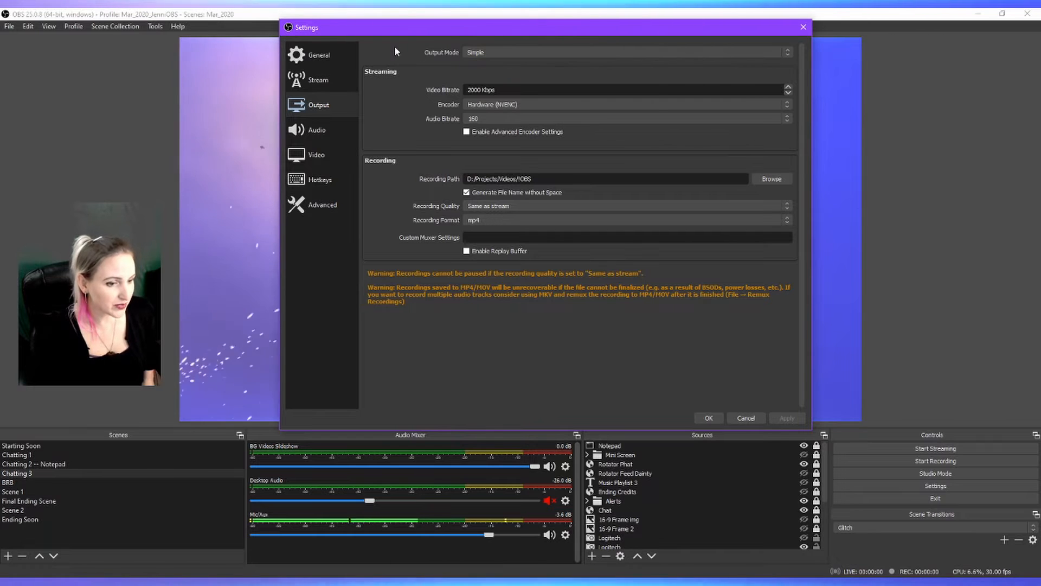
Examine the streaming video and audio bitrates, and choose Hardware (NVENC) as the streaming encoder
{"action": "left_click", "coordinate": [479, 90]}
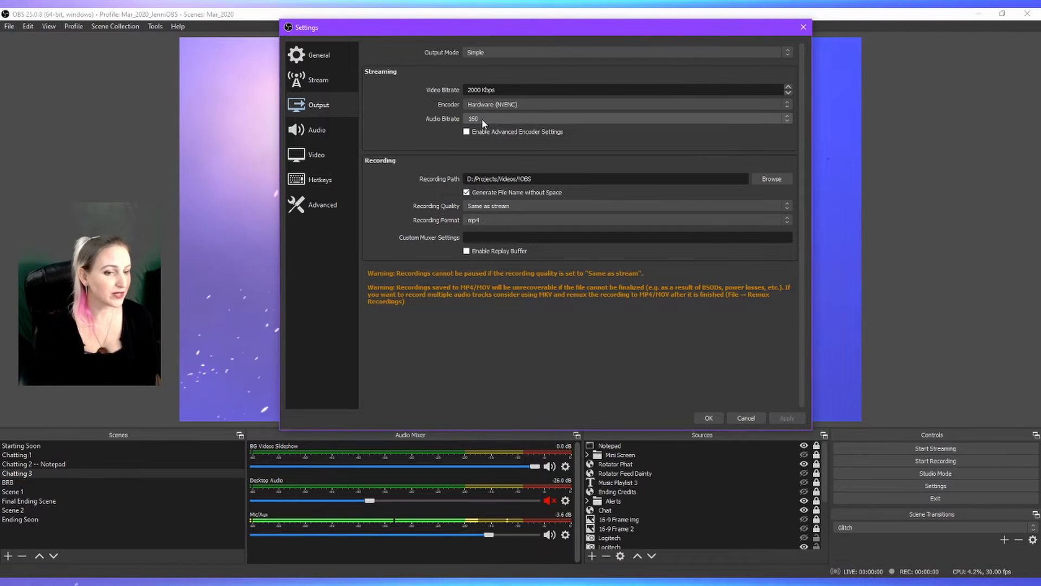
{"action": "left_click", "coordinate": [482, 119]}
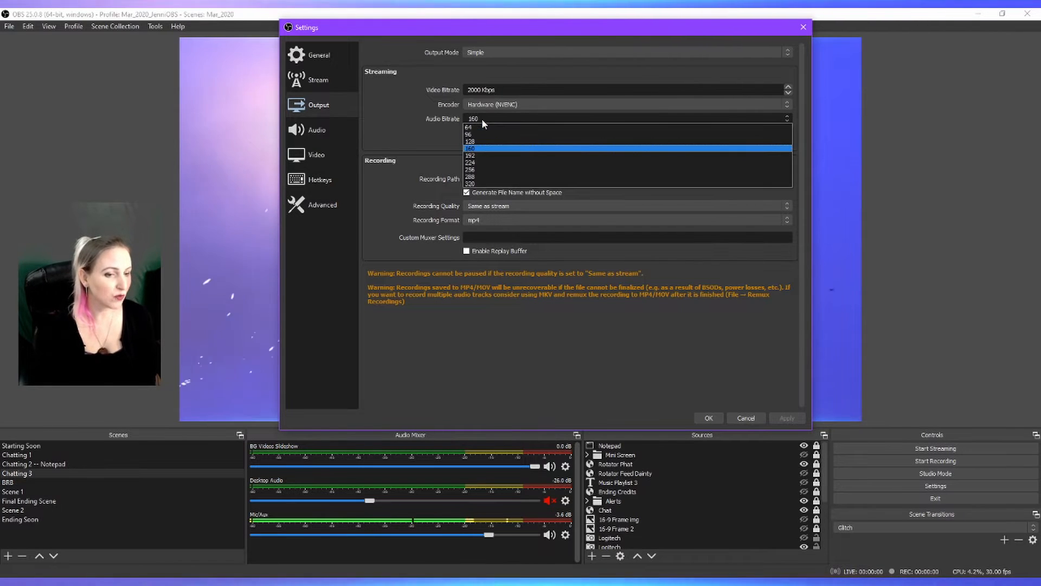
{"action": "left_click", "coordinate": [429, 127]}
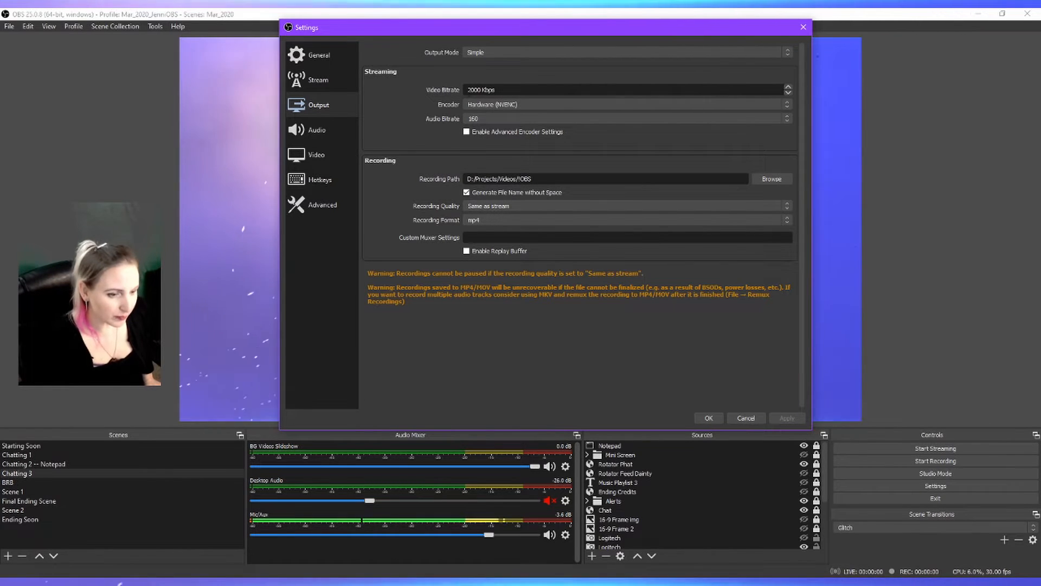
{"action": "left_click", "coordinate": [482, 91]}
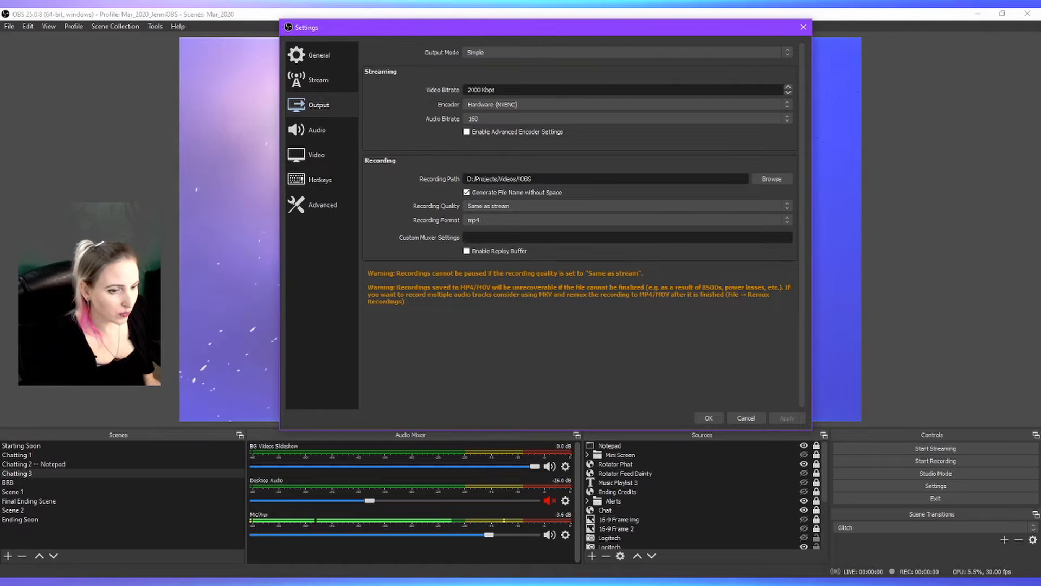
{"action": "double_click", "coordinate": [468, 89]}
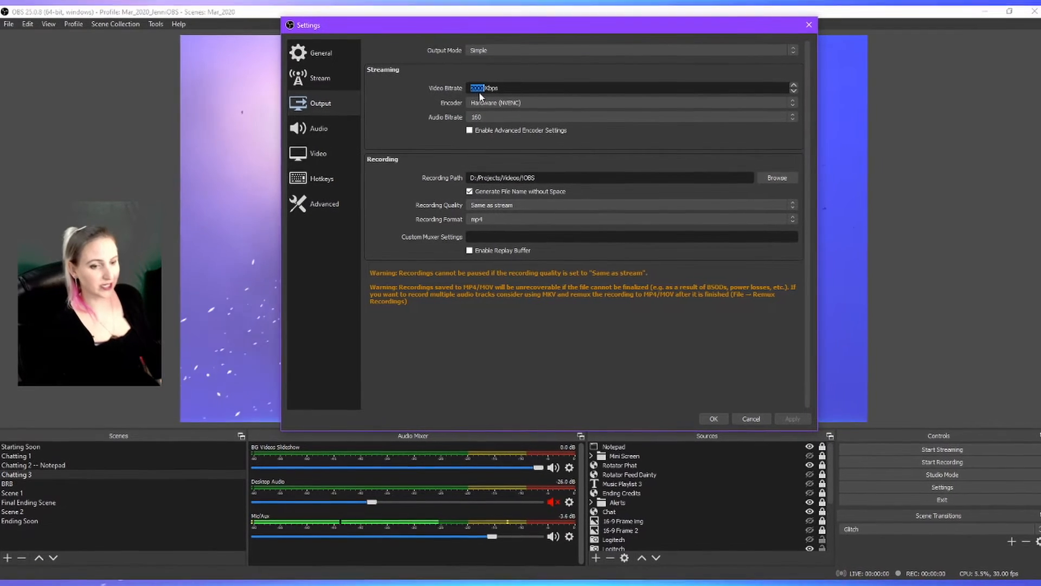
{"action": "left_click", "coordinate": [506, 87]}
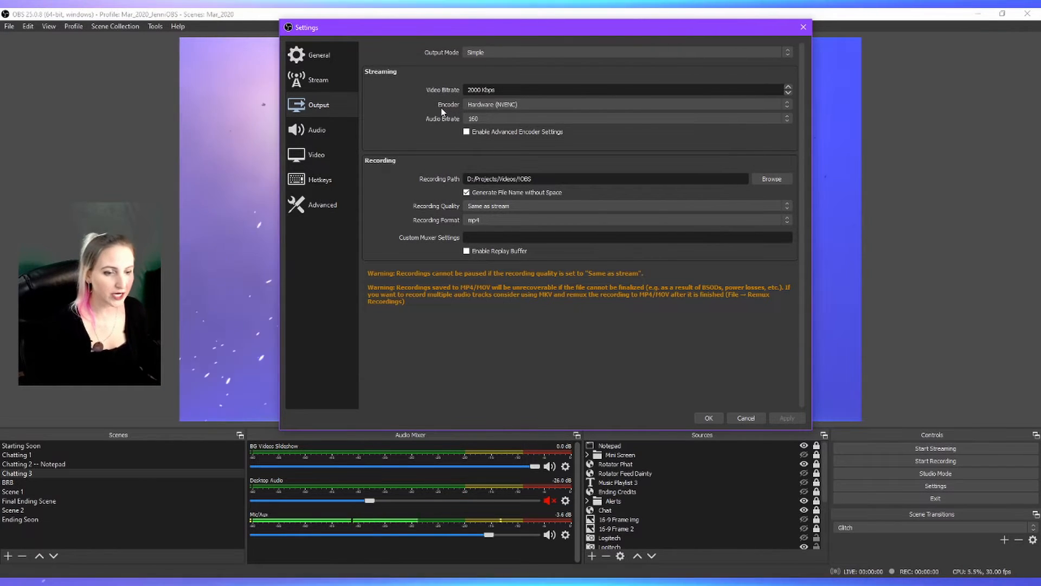
{"action": "left_click", "coordinate": [507, 105]}
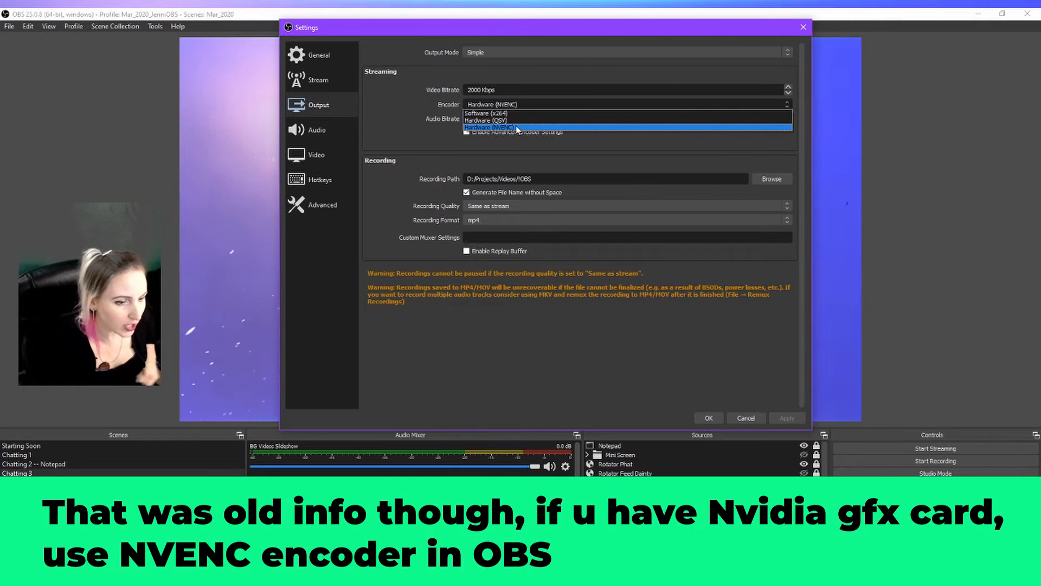
{"action": "left_click", "coordinate": [516, 127]}
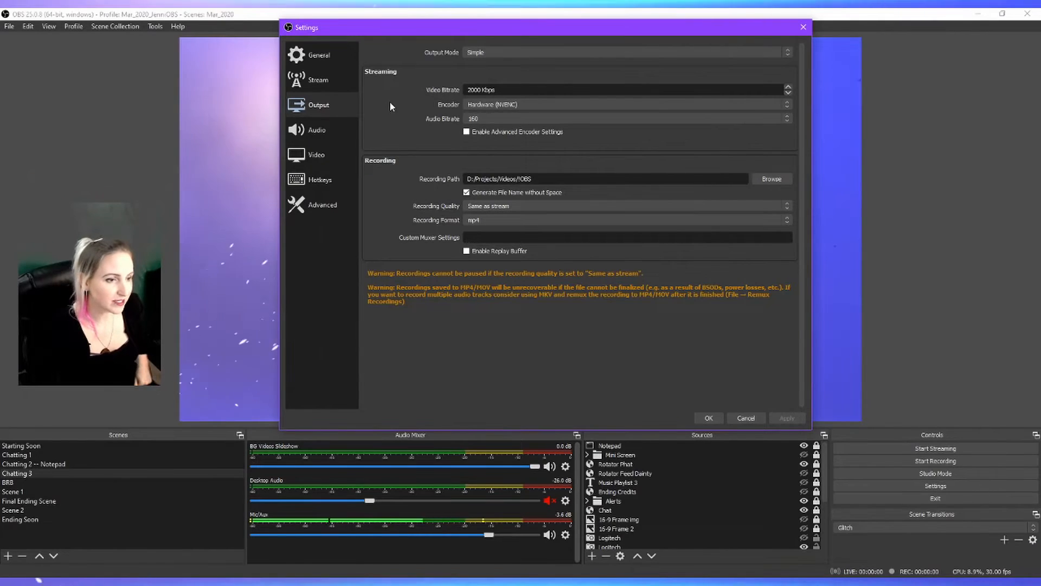
Browse the recording path up to the Videos folder and leave the folder chooser without selecting anything
{"action": "left_click", "coordinate": [767, 178]}
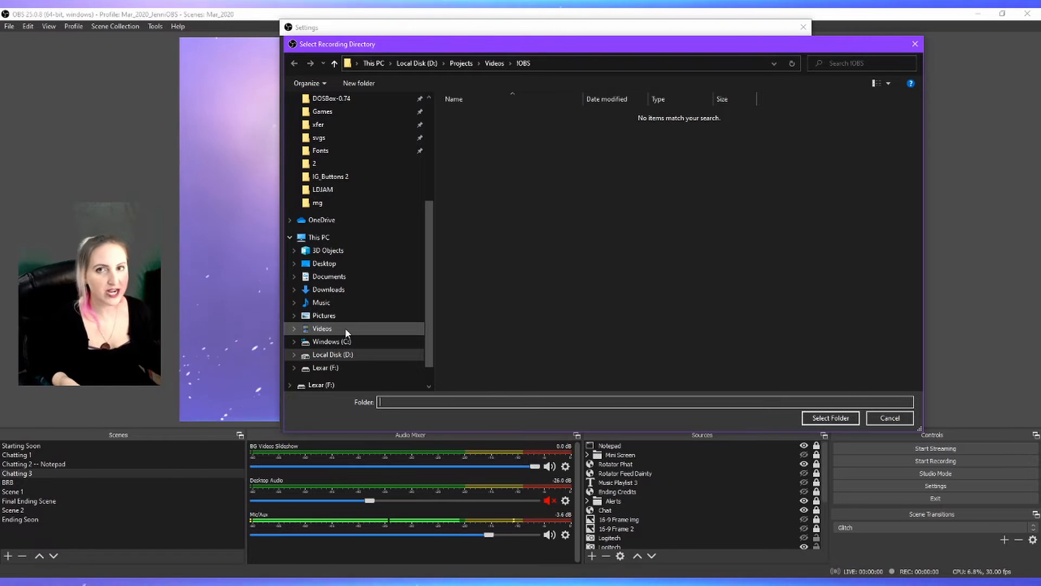
{"action": "left_click", "coordinate": [494, 64]}
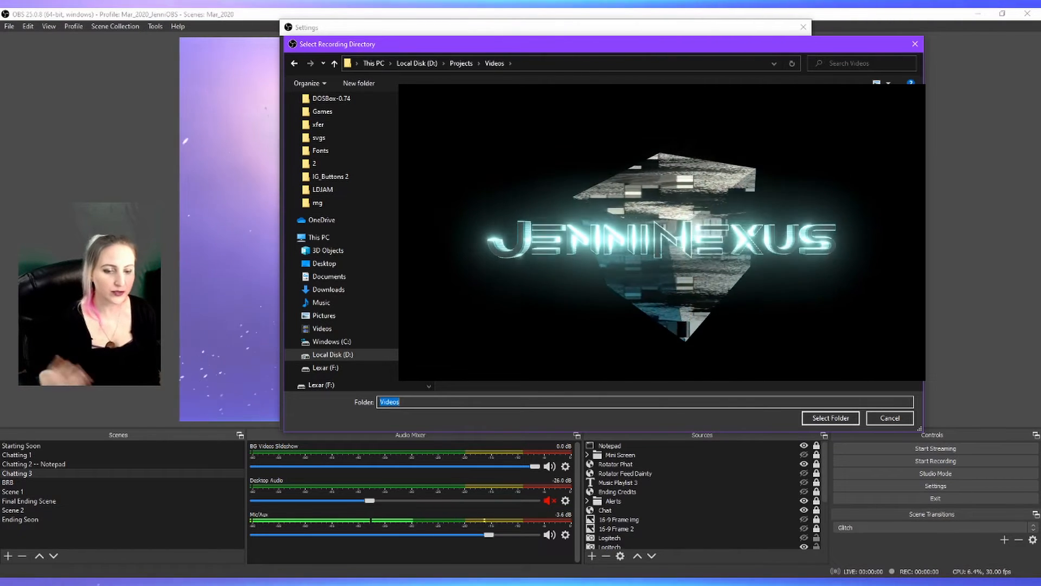
{"action": "key", "text": "Escape"}
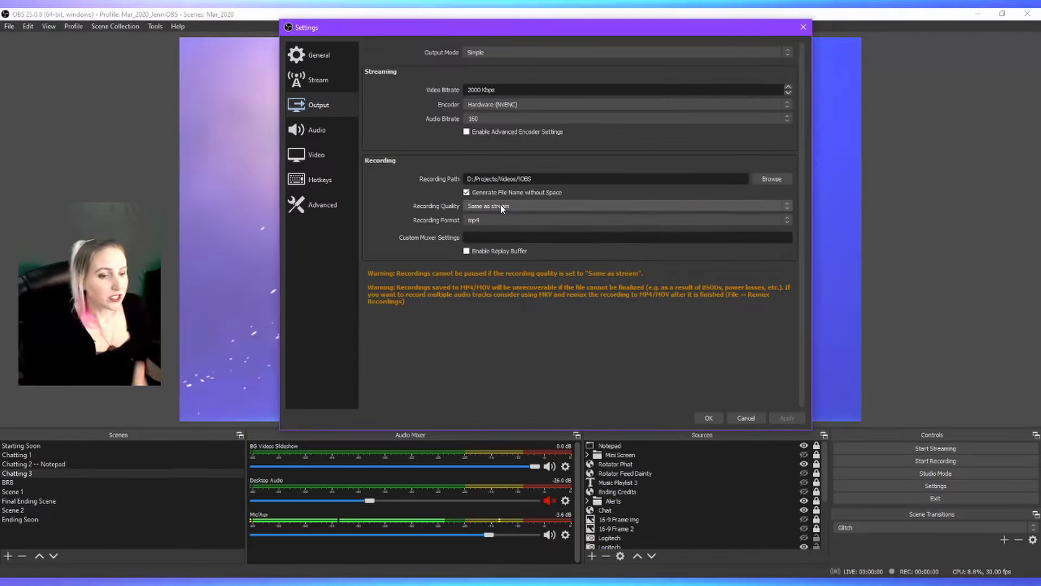
Set the recording quality to Same as stream and examine the available recording formats
{"action": "left_click", "coordinate": [501, 207]}
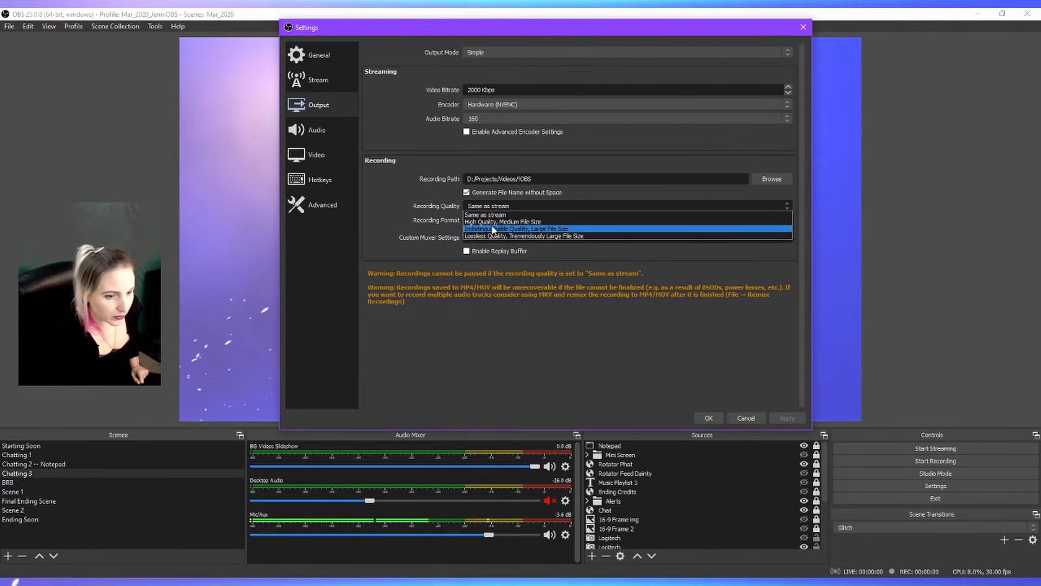
{"action": "left_click", "coordinate": [494, 215]}
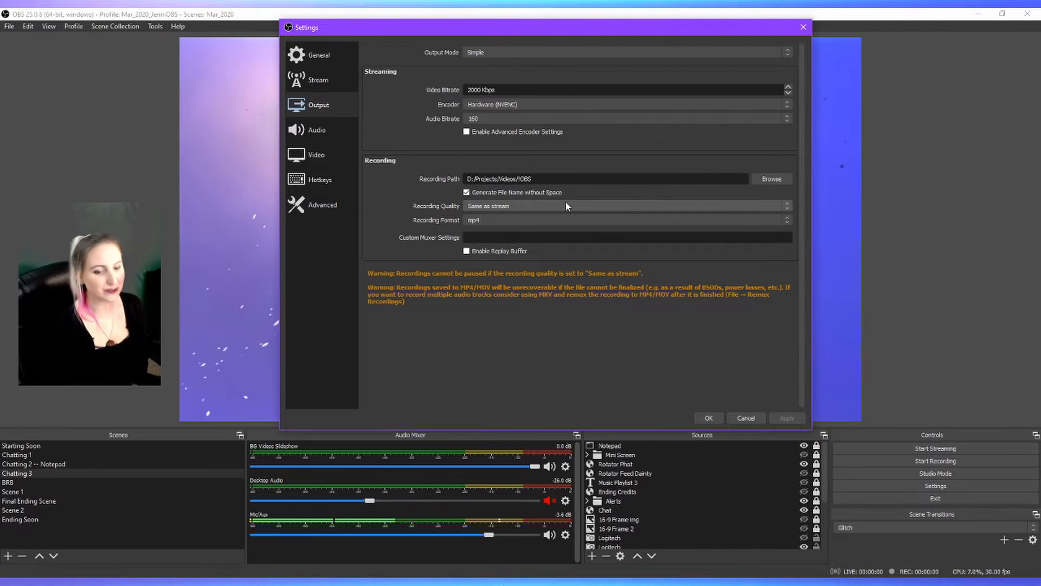
{"action": "left_click", "coordinate": [530, 220]}
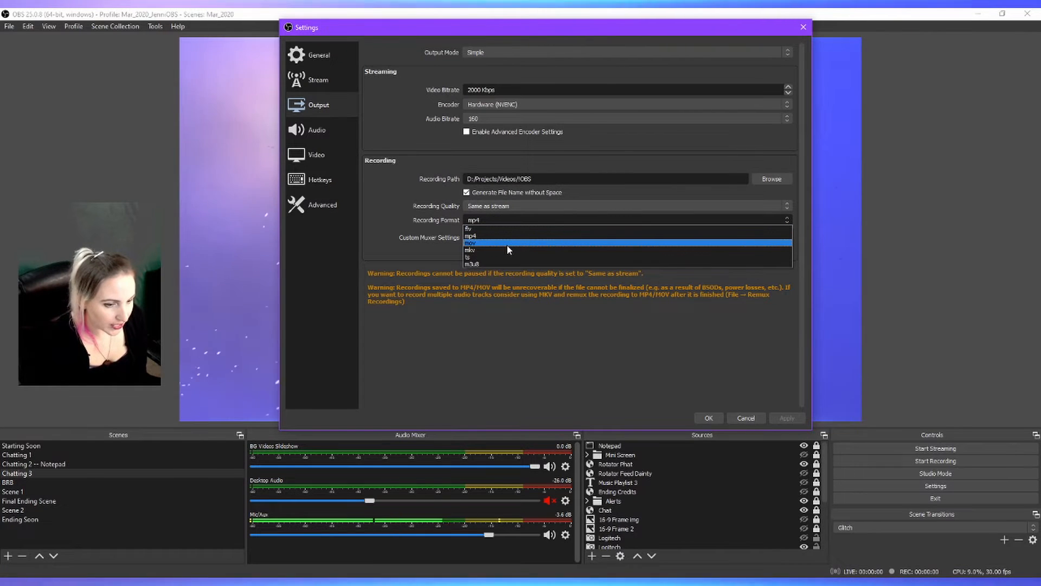
{"action": "left_click", "coordinate": [505, 360]}
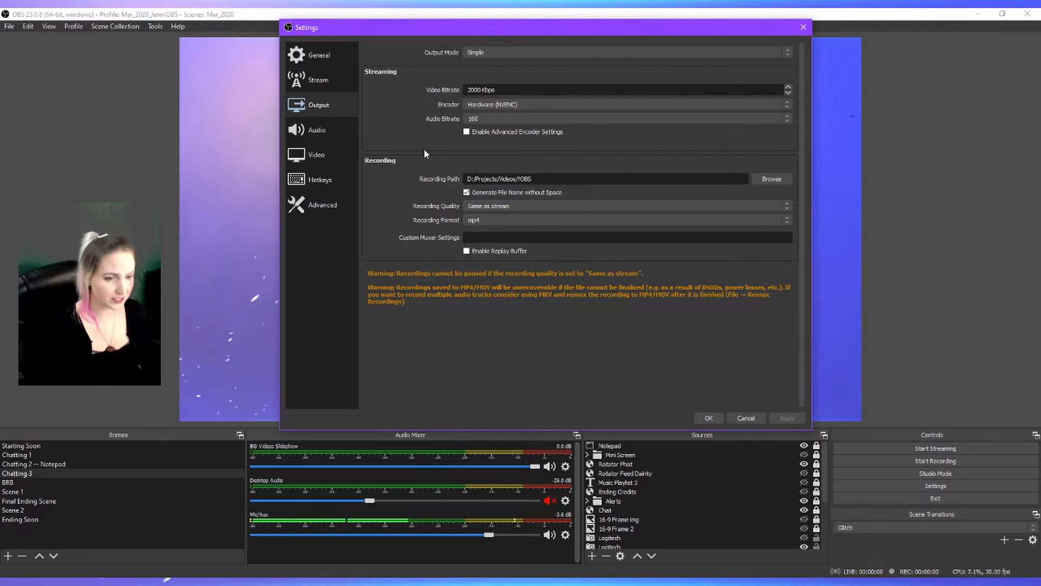
Open the Audio settings, bring up the VoiceMeeter Banana mixer to examine it, and move it out of view
{"action": "left_click", "coordinate": [331, 139]}
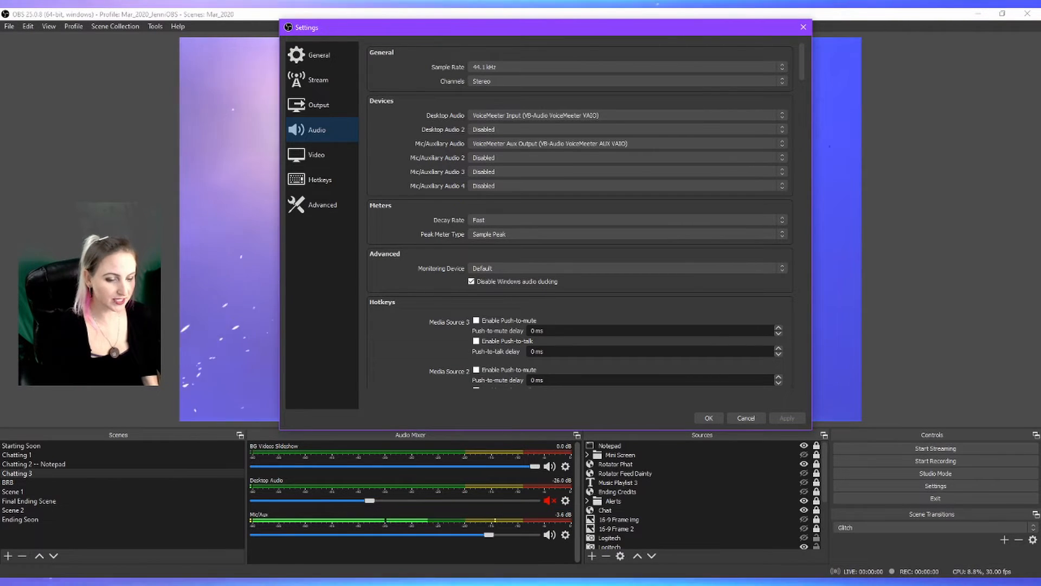
{"action": "left_click", "coordinate": [599, 578]}
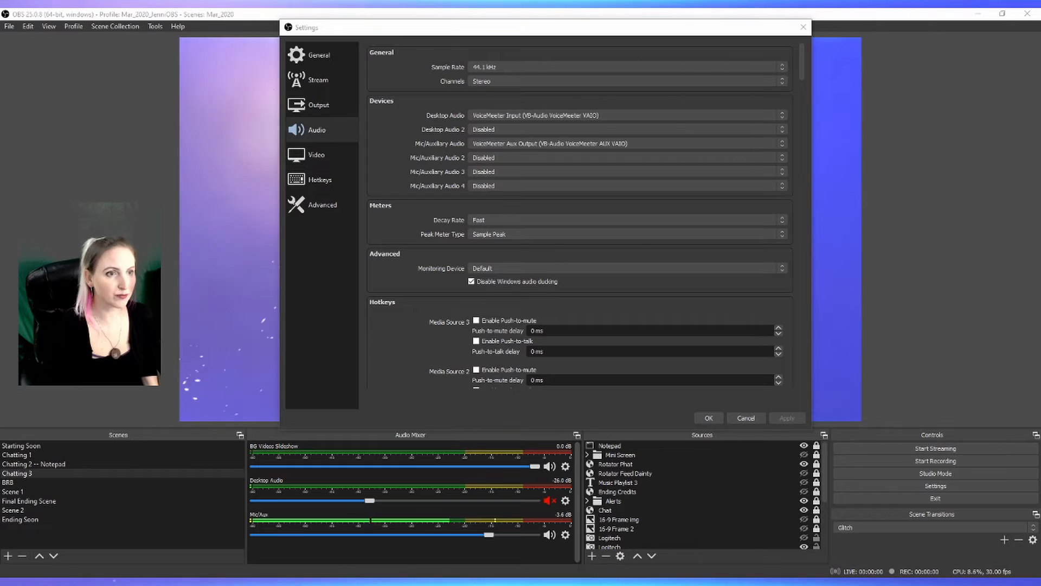
{"action": "left_click_drag", "start_coordinate": [596, 85], "coordinate": [662, 108]}
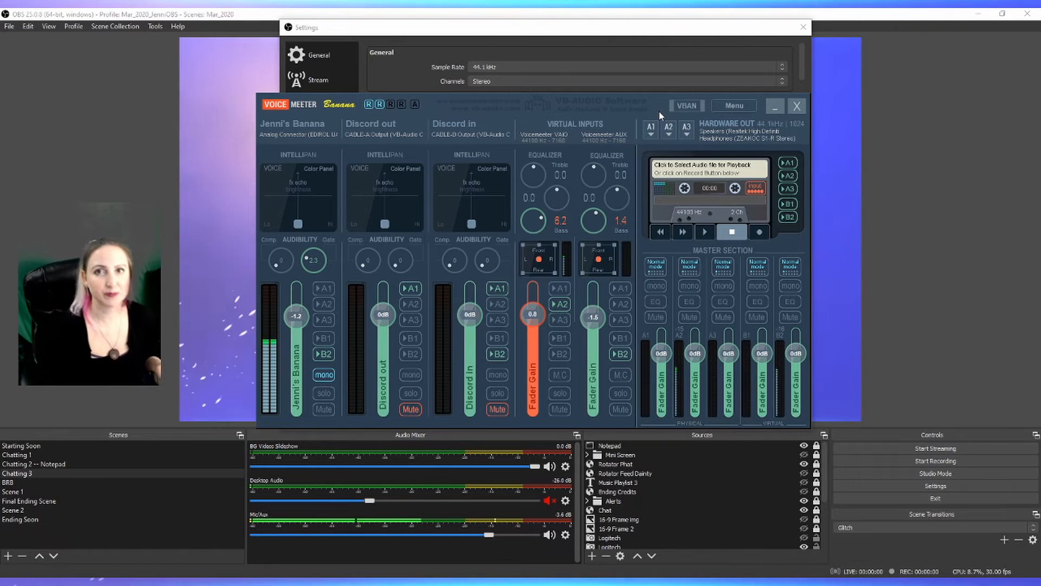
{"action": "left_click_drag", "start_coordinate": [658, 110], "coordinate": [1040, 162]}
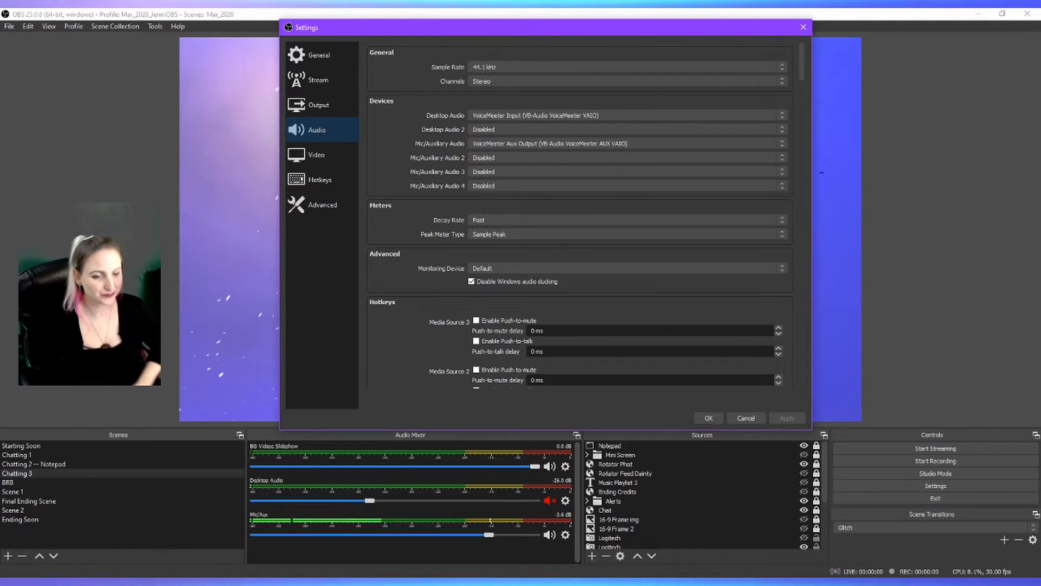
Examine the available Desktop Audio devices and the app volume and device preferences in Windows Settings
{"action": "left_click", "coordinate": [486, 118]}
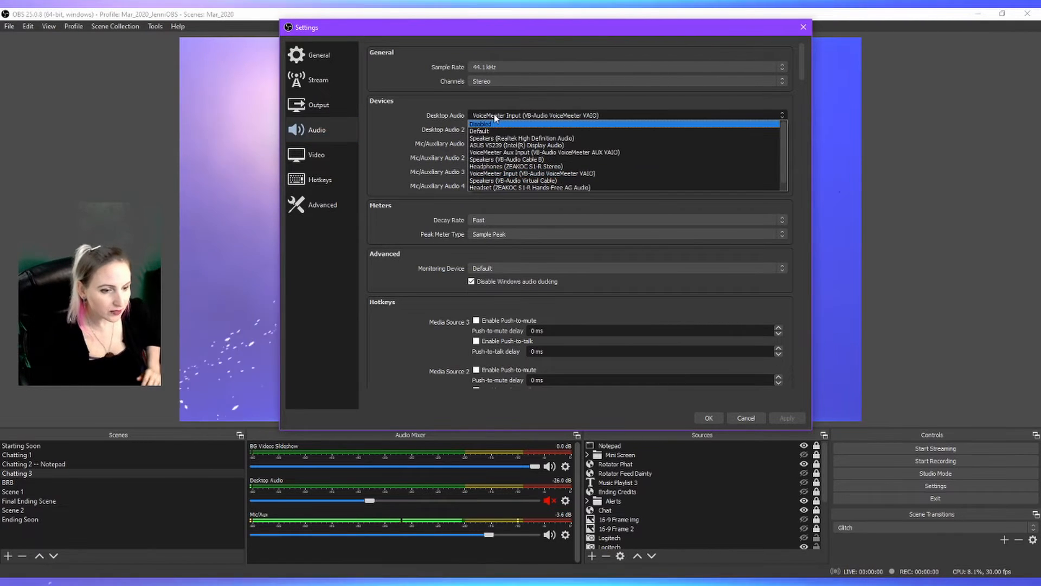
{"action": "left_click", "coordinate": [495, 116]}
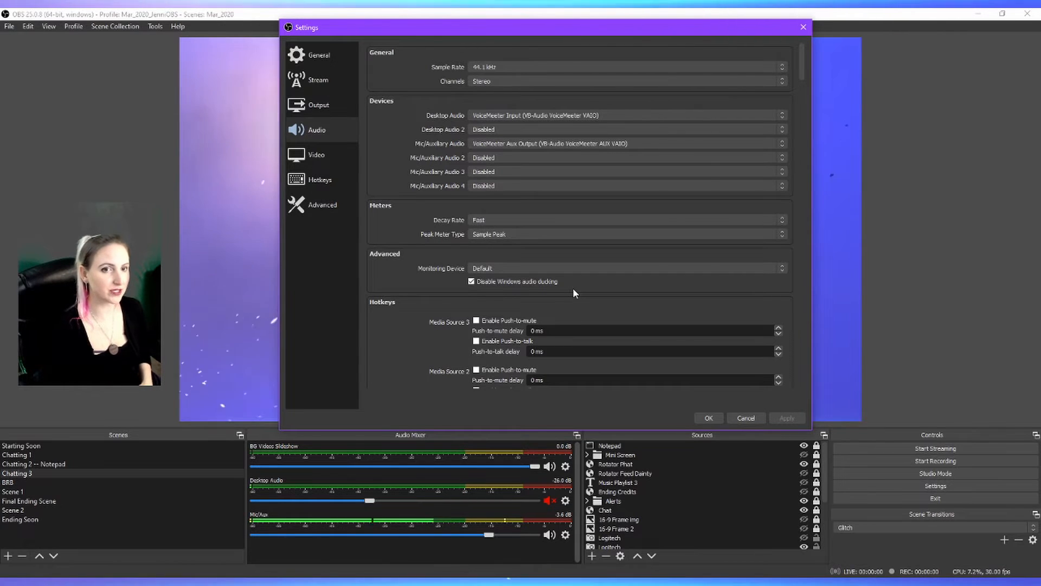
{"action": "key", "text": "super"}
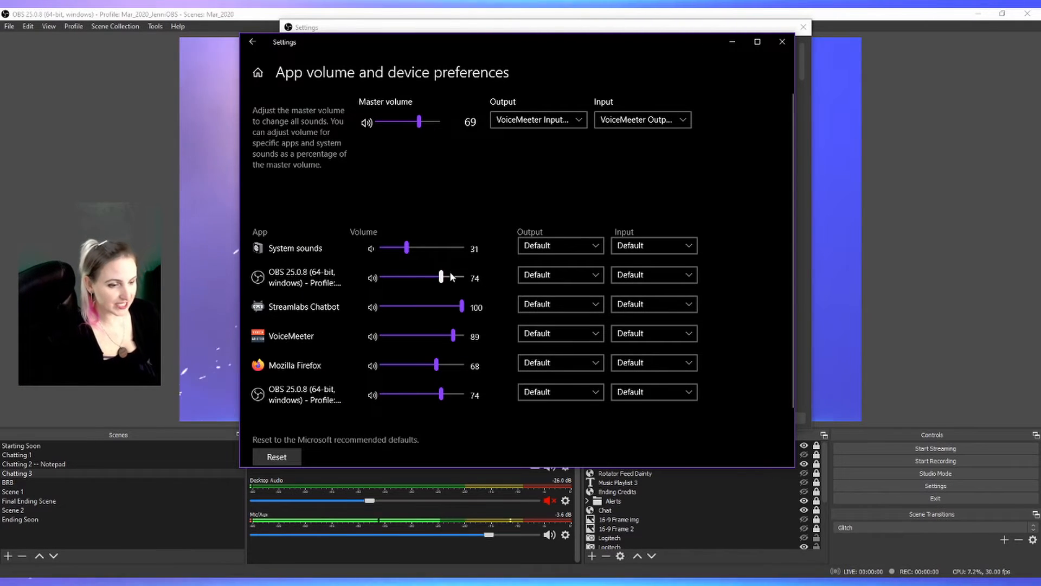
{"action": "mouse_move", "coordinate": [408, 250]}
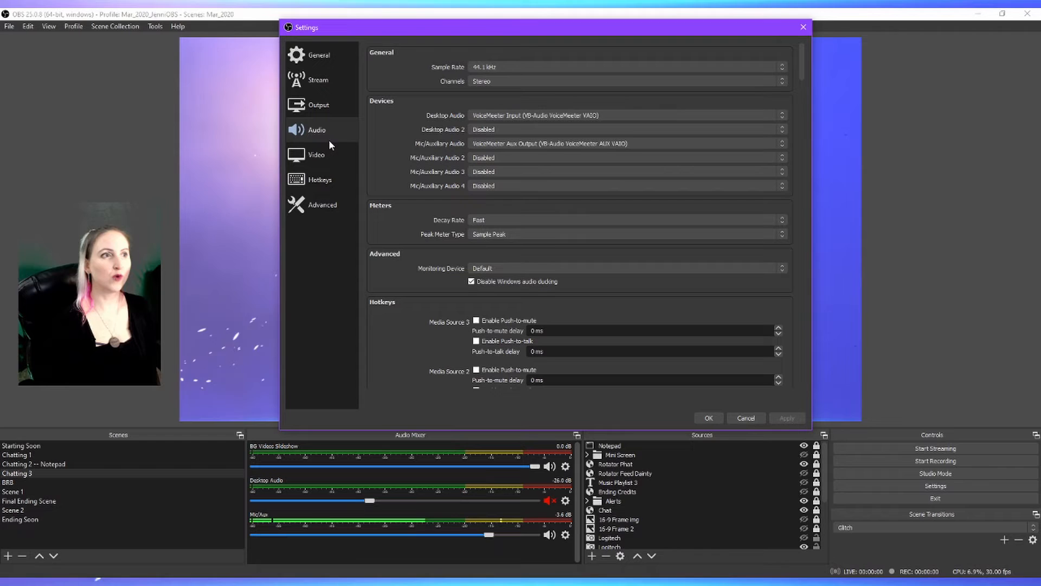
Open the Video settings and examine the base and output resolutions against the preview canvas, moving the window aside and back
{"action": "left_click", "coordinate": [317, 155]}
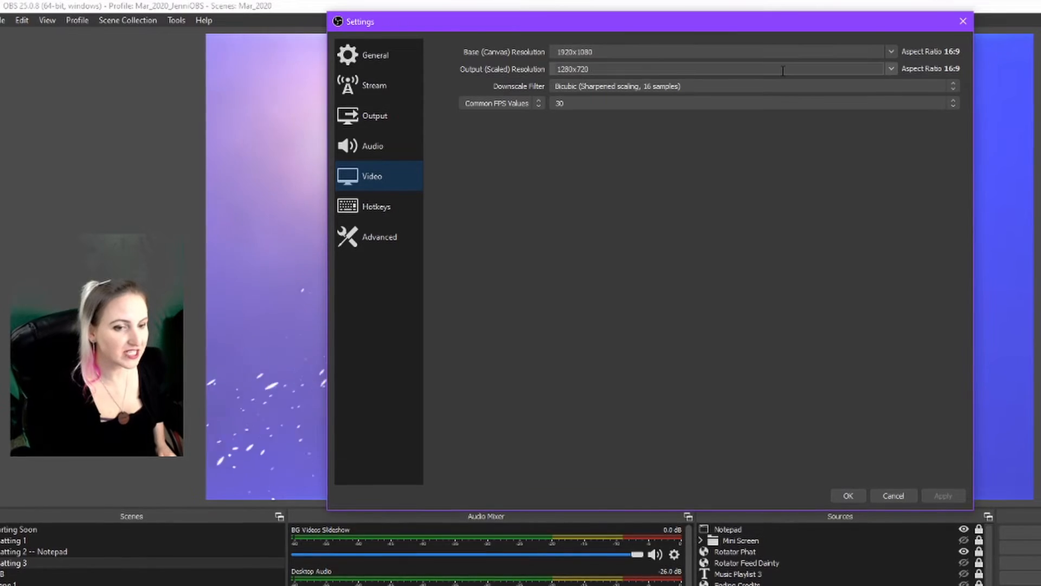
{"action": "left_click_drag", "start_coordinate": [783, 21], "coordinate": [811, 410]}
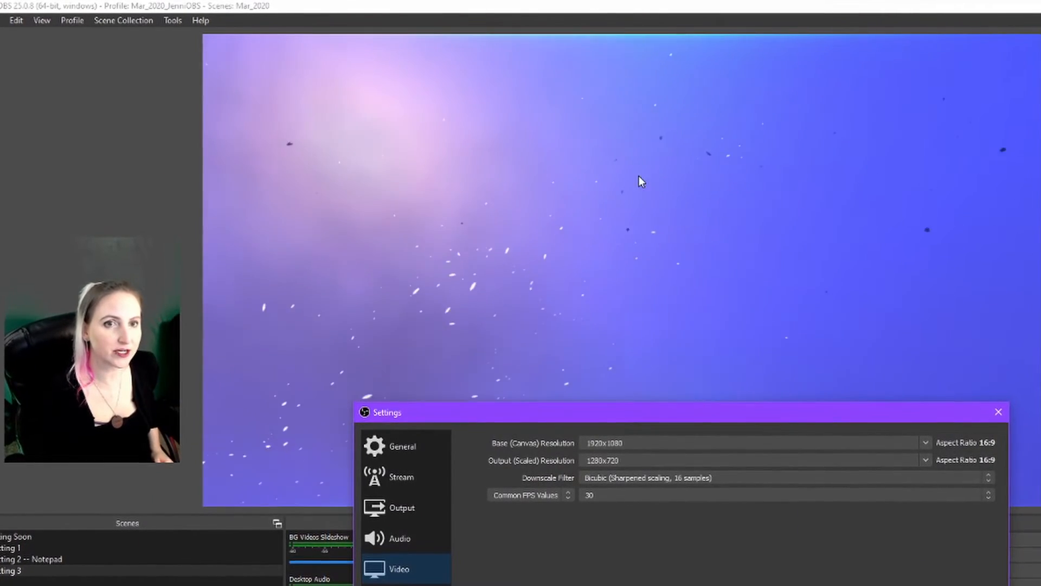
{"action": "left_click_drag", "start_coordinate": [634, 414], "coordinate": [618, 12]}
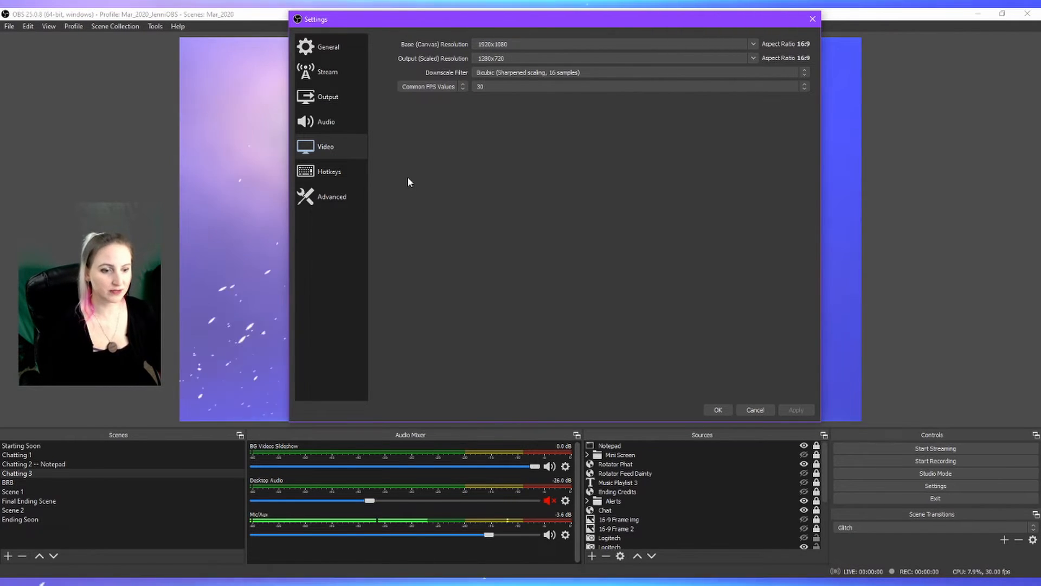
Examine the Hotkeys settings for the general actions and the scenes, and look through the Advanced settings down to the Network and Sources options
{"action": "left_click", "coordinate": [356, 177]}
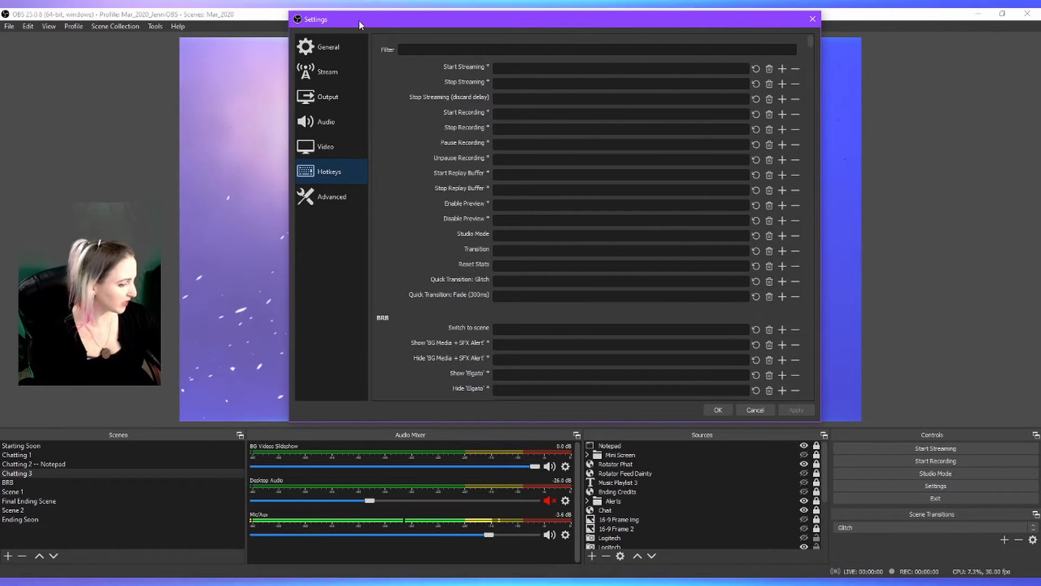
{"action": "scroll", "coordinate": [461, 225], "scroll_direction": "down", "scroll_amount": 2}
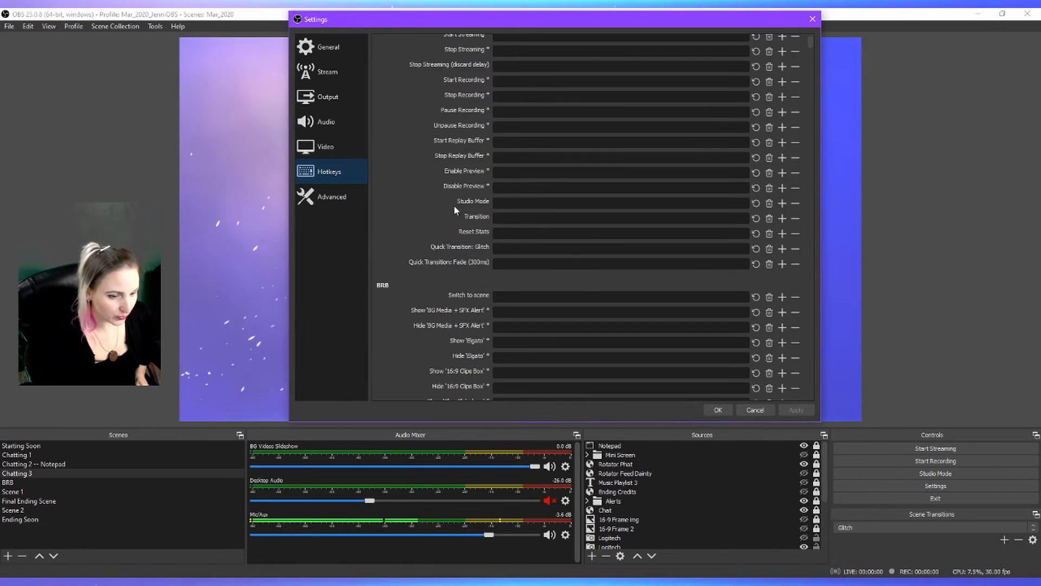
{"action": "scroll", "coordinate": [466, 215], "scroll_direction": "down", "scroll_amount": 3}
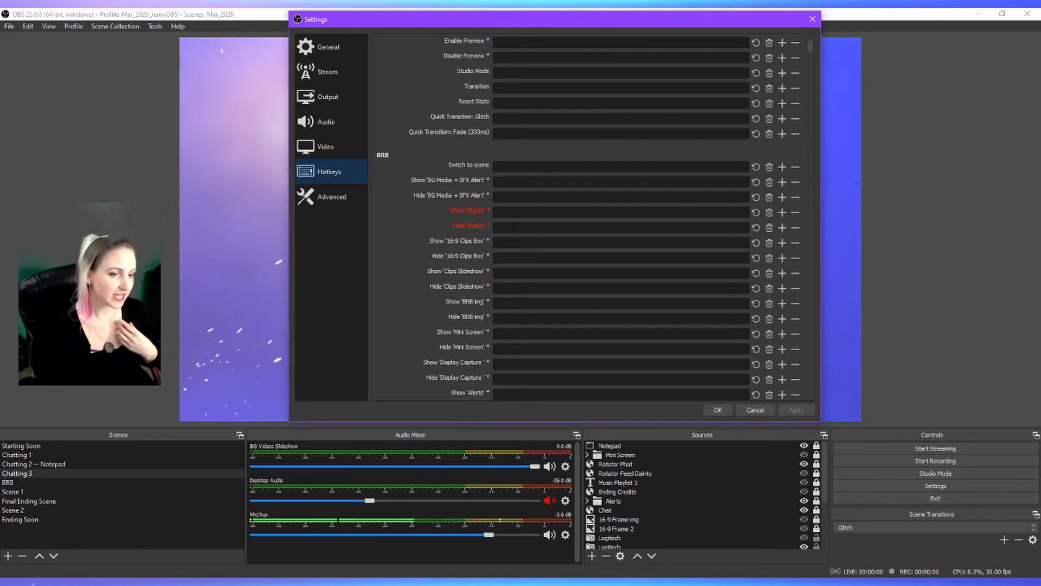
{"action": "scroll", "coordinate": [490, 256], "scroll_direction": "down", "scroll_amount": 2}
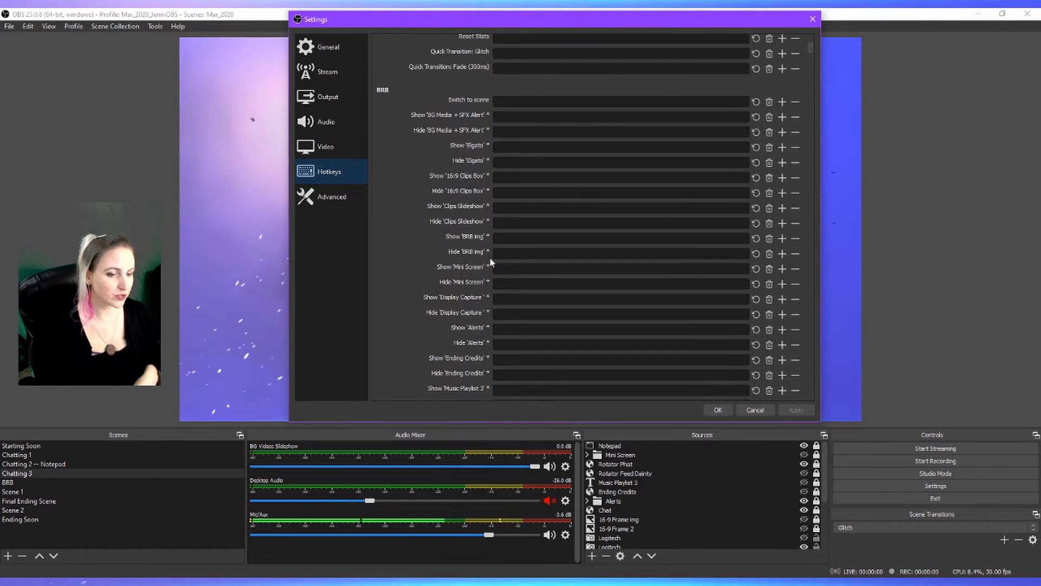
{"action": "scroll", "coordinate": [493, 256], "scroll_direction": "down", "scroll_amount": 15}
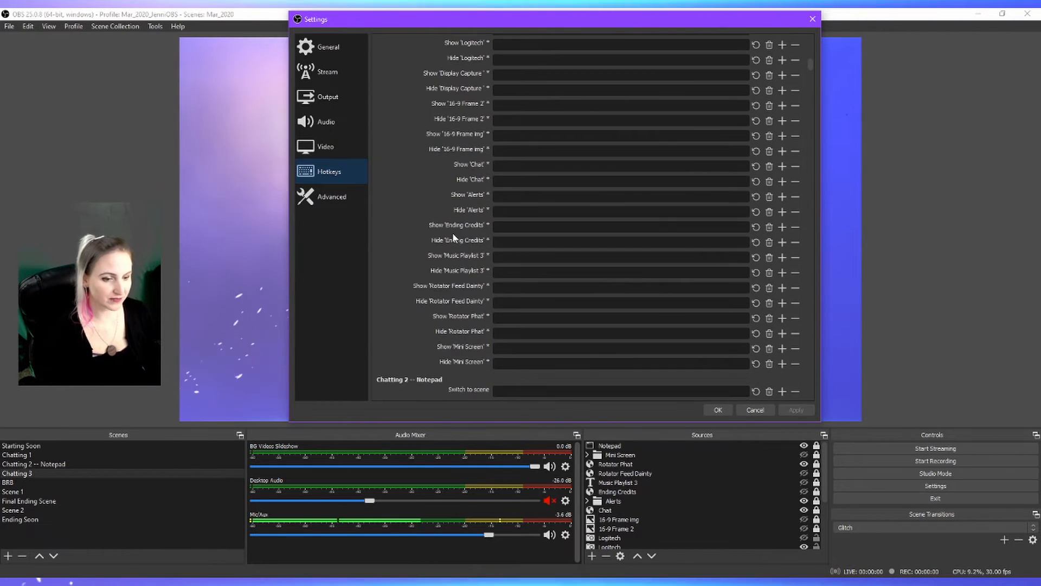
{"action": "scroll", "coordinate": [460, 244], "scroll_direction": "down", "scroll_amount": 6}
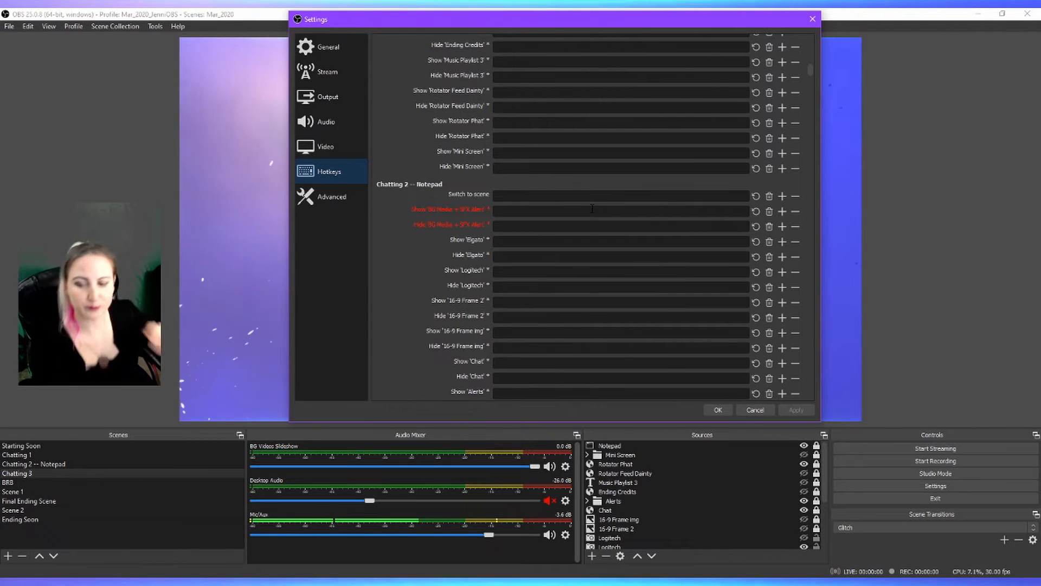
{"action": "left_click", "coordinate": [340, 202]}
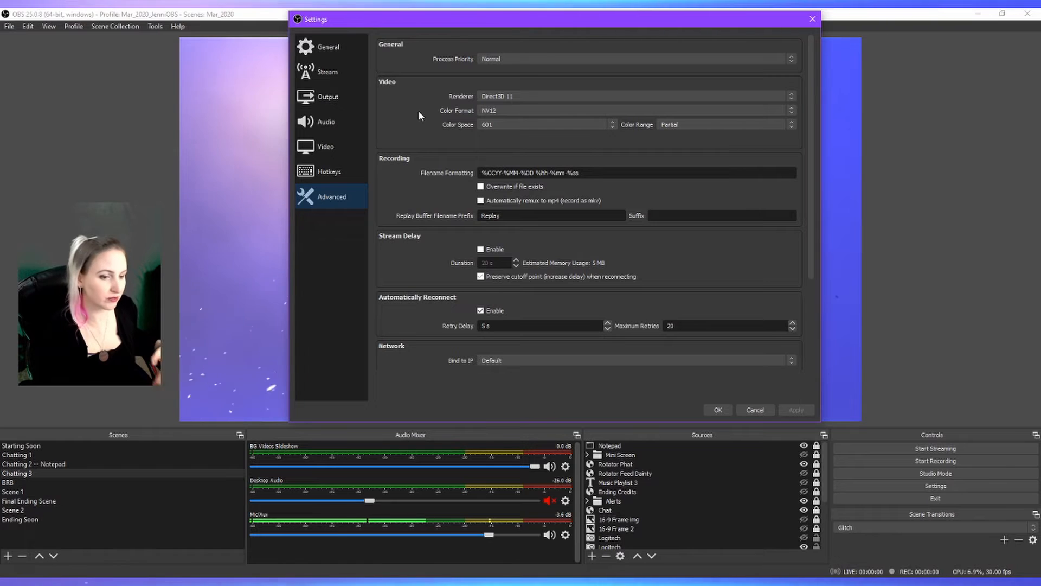
{"action": "scroll", "coordinate": [445, 165], "scroll_direction": "down", "scroll_amount": 4}
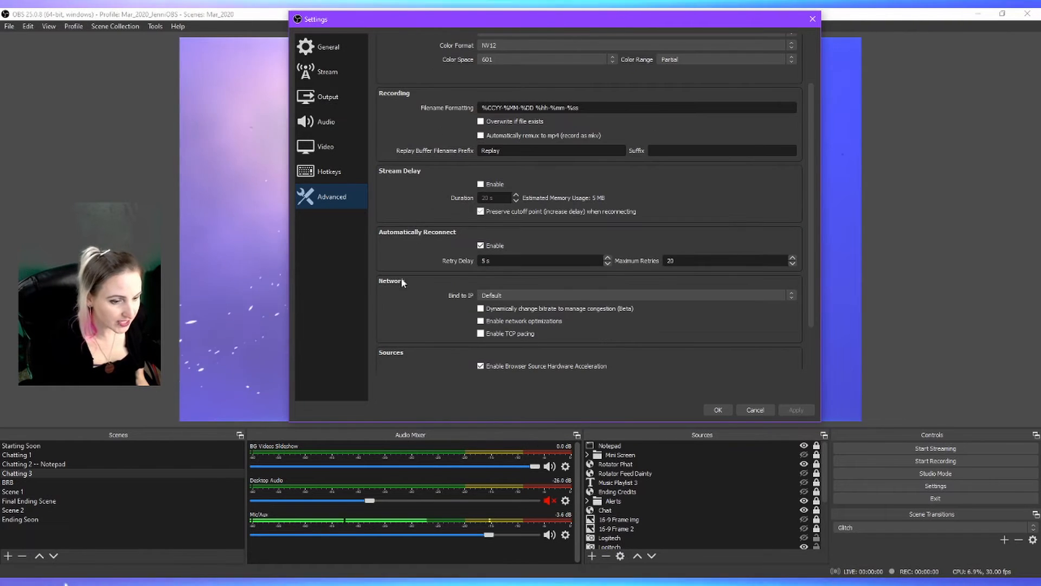
Review the General, Stream, Output, Video and Advanced settings once more and accept the settings to return to the main window
{"action": "left_click", "coordinate": [336, 54]}
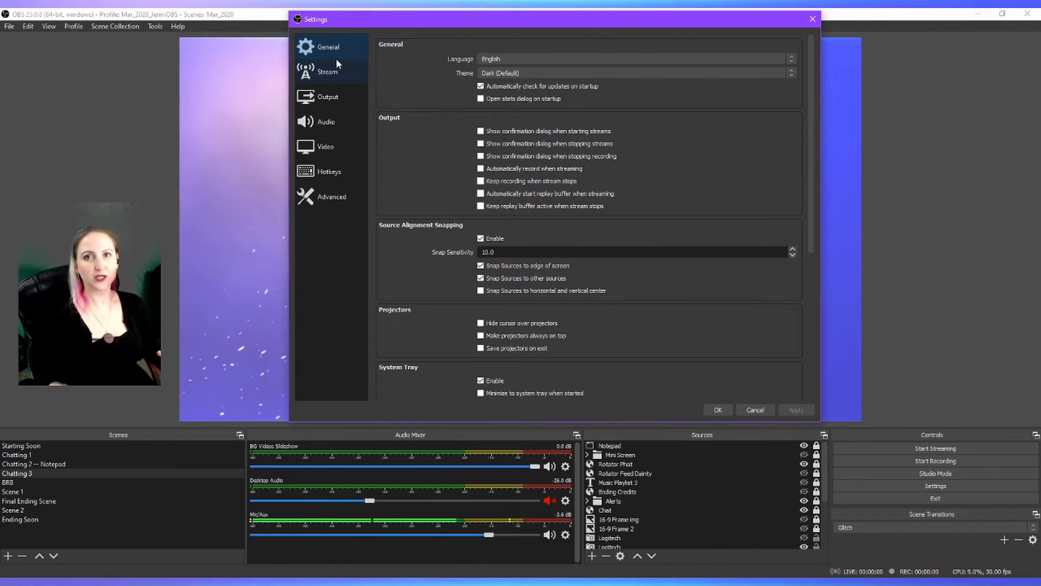
{"action": "left_click", "coordinate": [339, 75]}
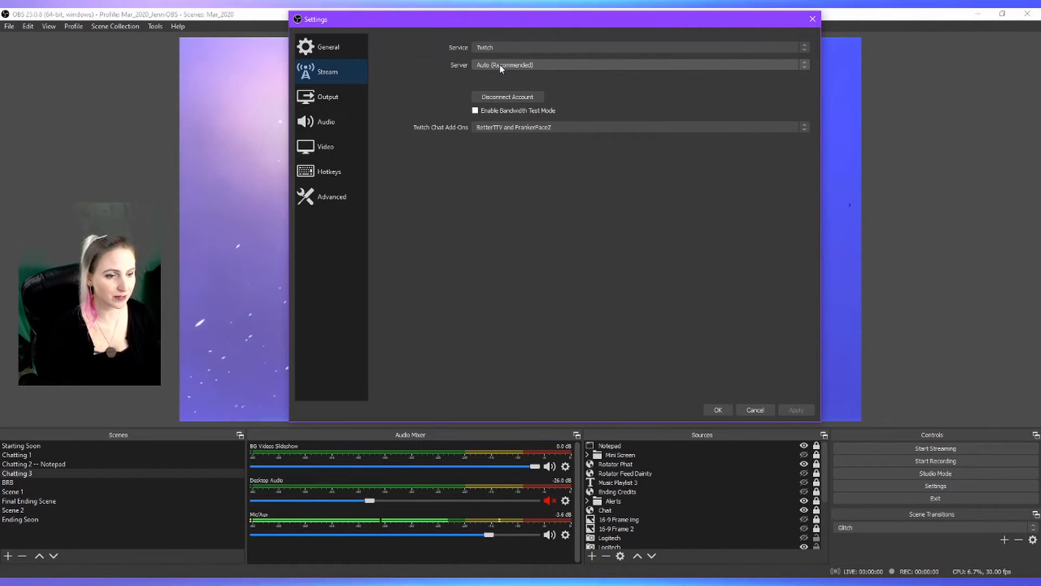
{"action": "left_click", "coordinate": [321, 99]}
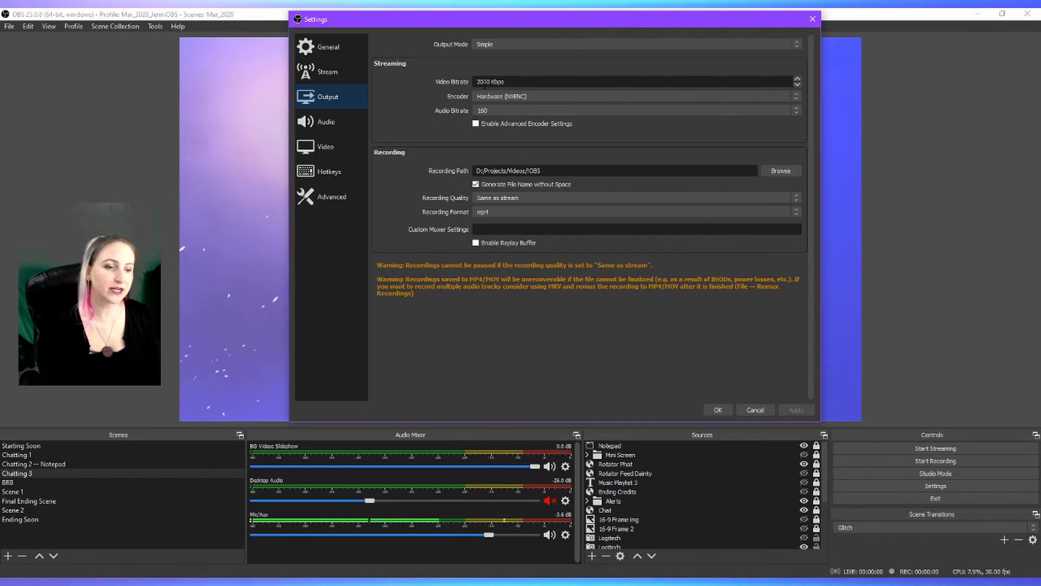
{"action": "left_click", "coordinate": [325, 146]}
{"action": "left_click", "coordinate": [333, 197]}
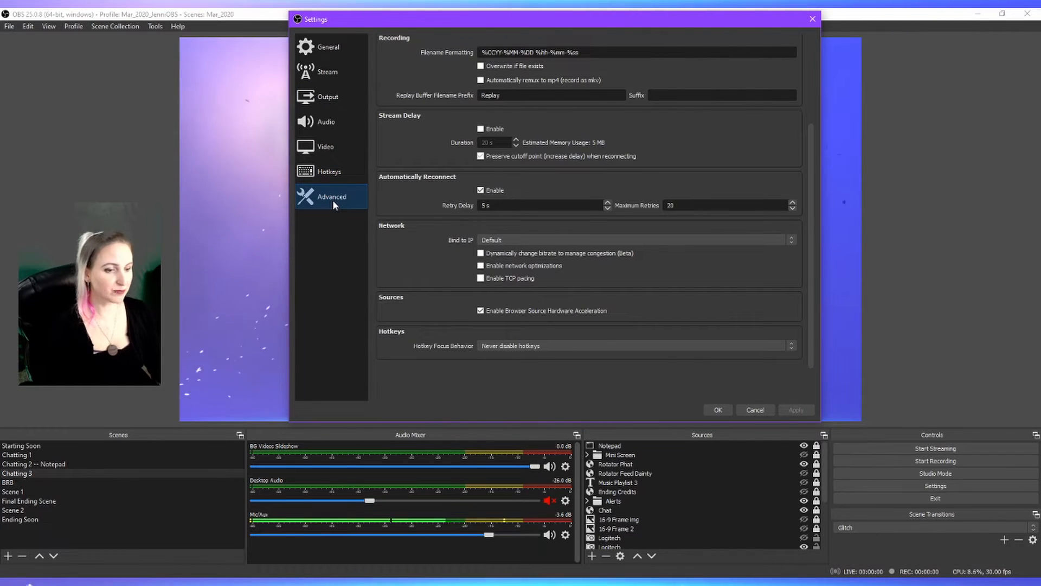
{"action": "left_click", "coordinate": [717, 410]}
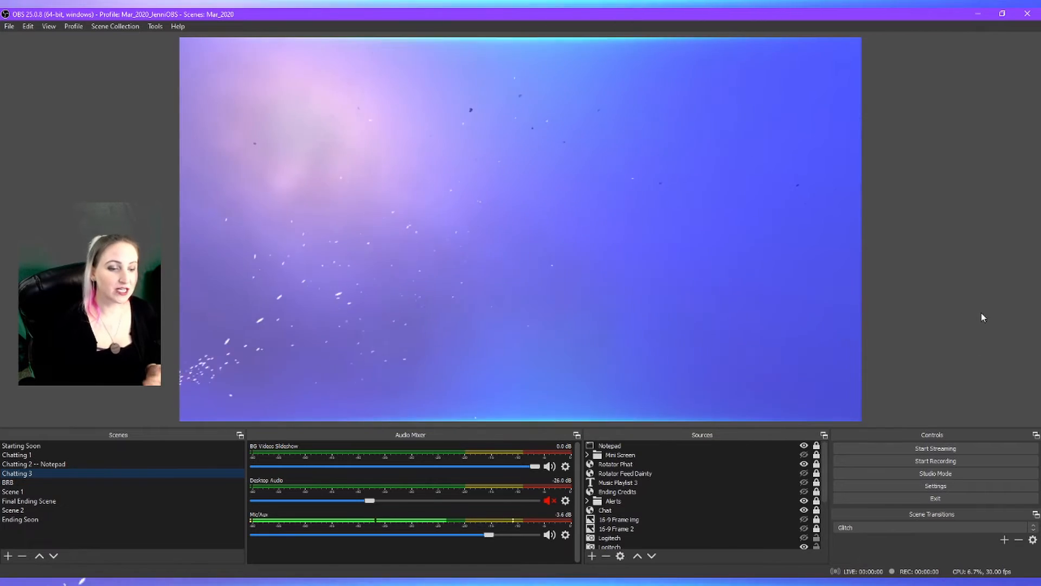
Restore the window to a smaller size and redock Scene Transitions between Scenes and Audio Mixer and Controls below Sources
{"action": "left_click", "coordinate": [1002, 14]}
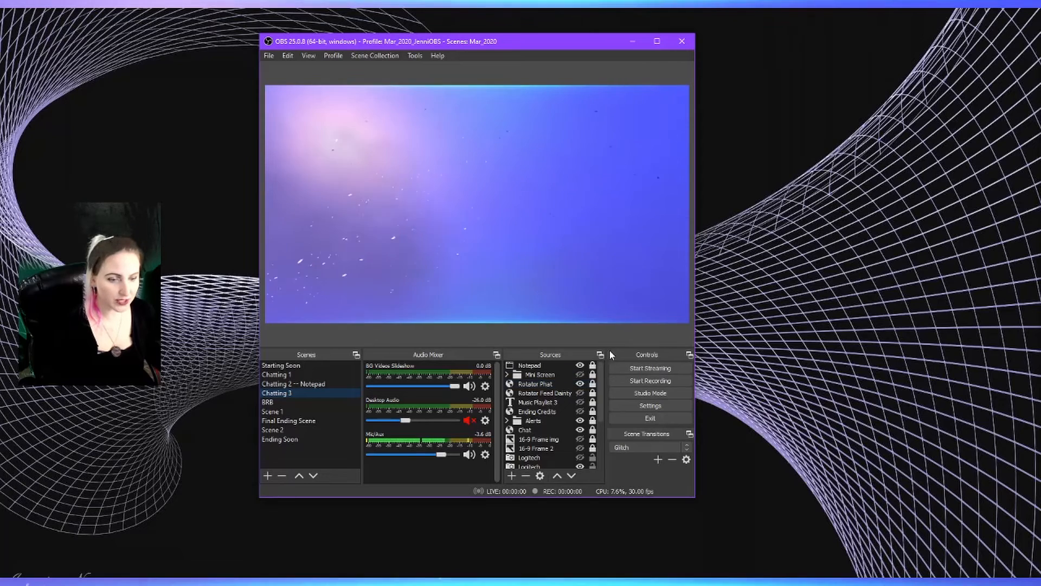
{"action": "left_click_drag", "start_coordinate": [612, 354], "coordinate": [778, 58]}
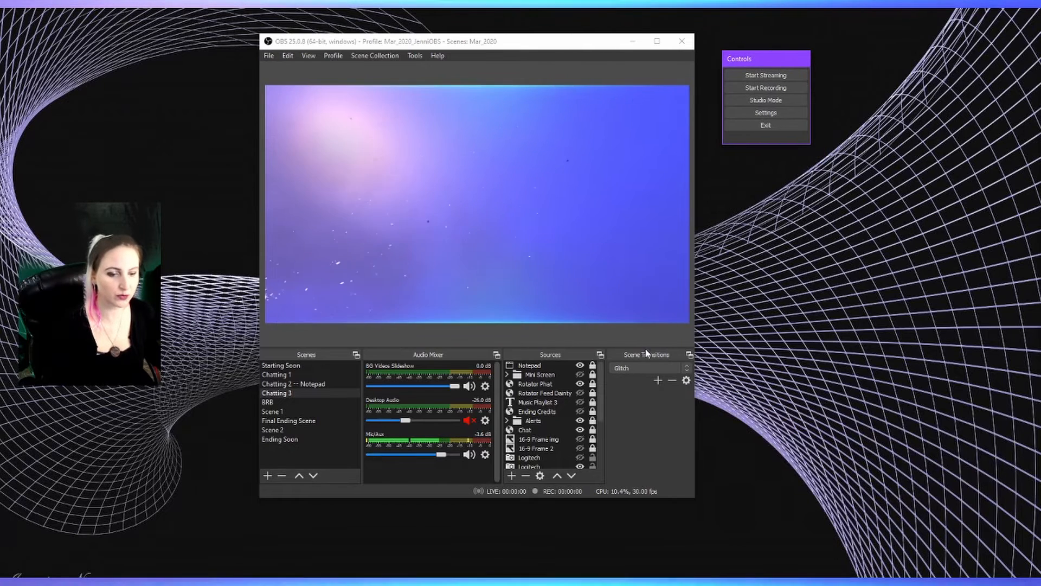
{"action": "left_click_drag", "start_coordinate": [649, 349], "coordinate": [776, 181]}
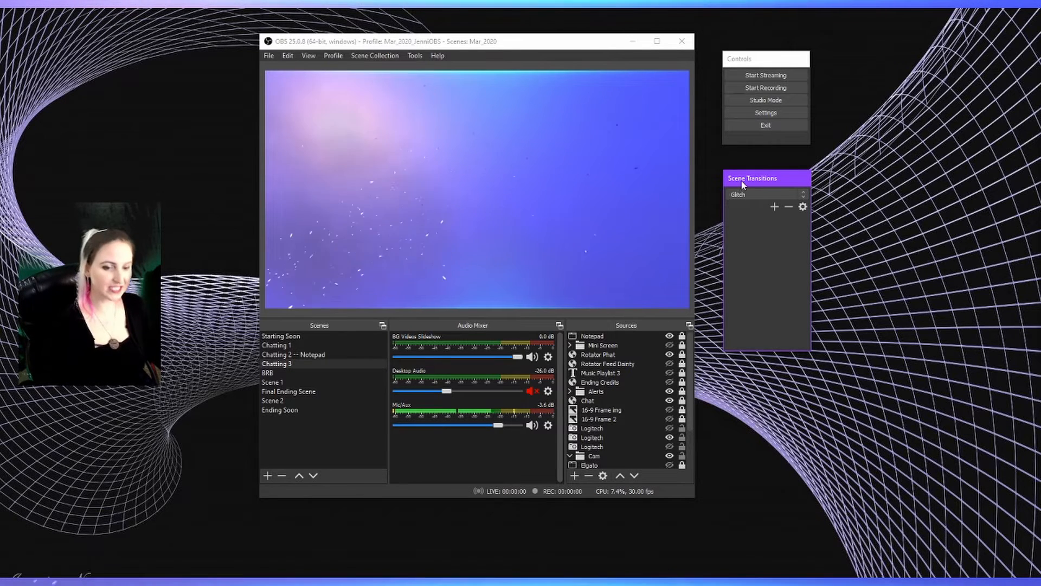
{"action": "left_click_drag", "start_coordinate": [743, 182], "coordinate": [381, 330]}
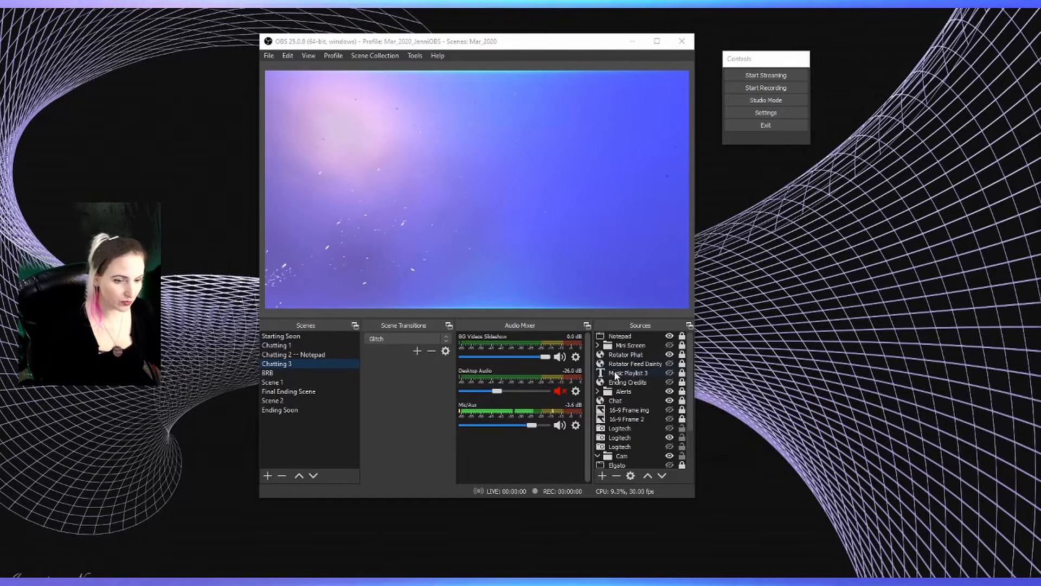
{"action": "left_click_drag", "start_coordinate": [757, 59], "coordinate": [615, 471]}
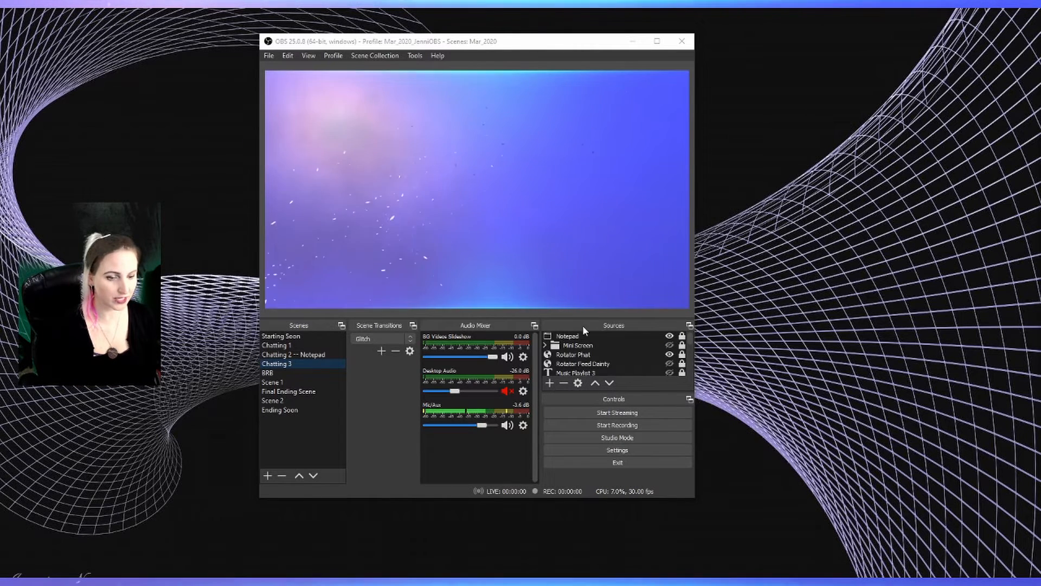
Undock Sources and redock it above Scene Transitions, widening that column and enlarging the whole window
{"action": "left_click", "coordinate": [689, 324]}
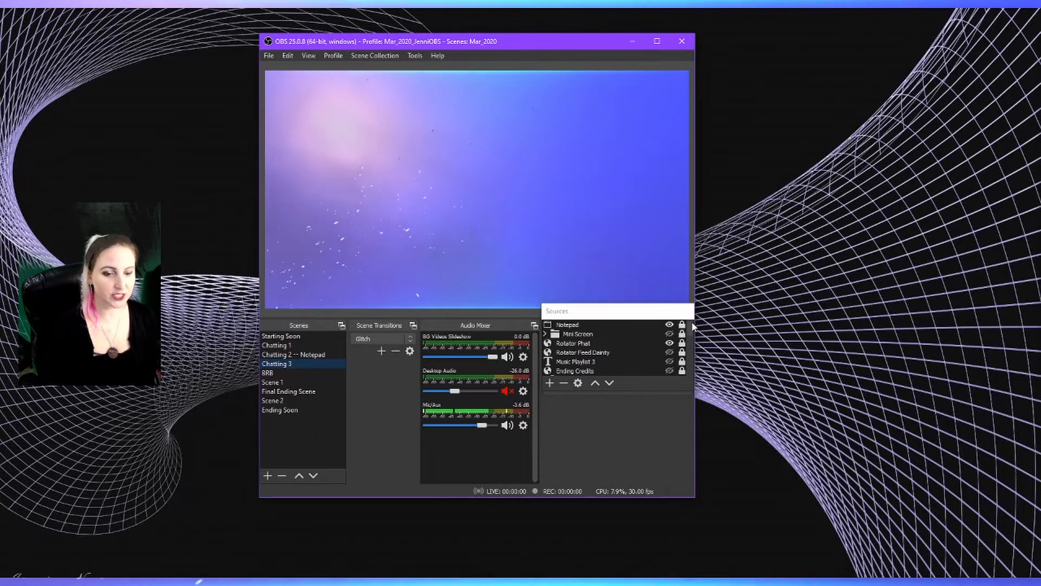
{"action": "left_click_drag", "start_coordinate": [665, 309], "coordinate": [875, 295]}
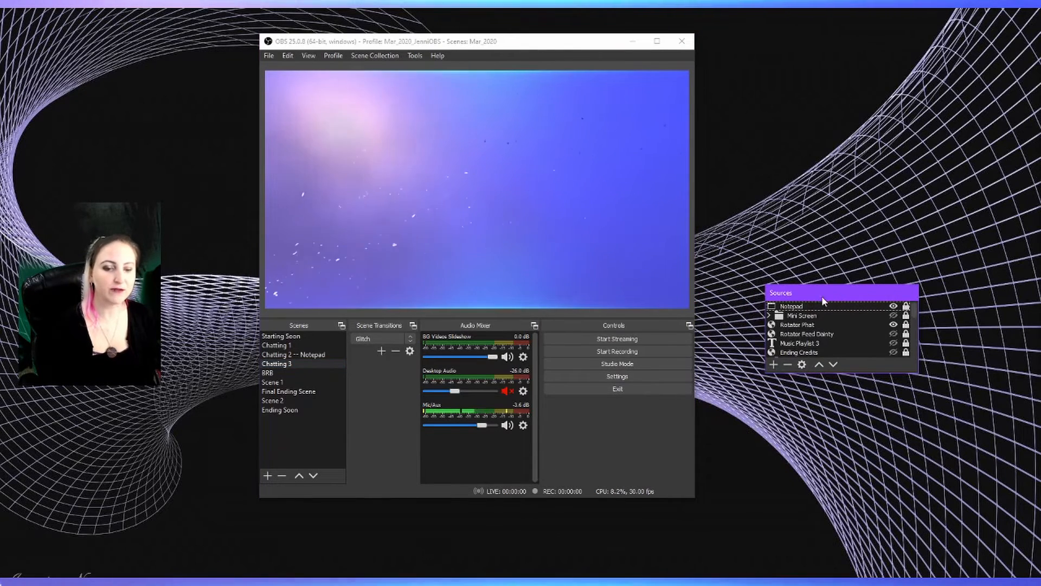
{"action": "left_click_drag", "start_coordinate": [797, 298], "coordinate": [374, 337]}
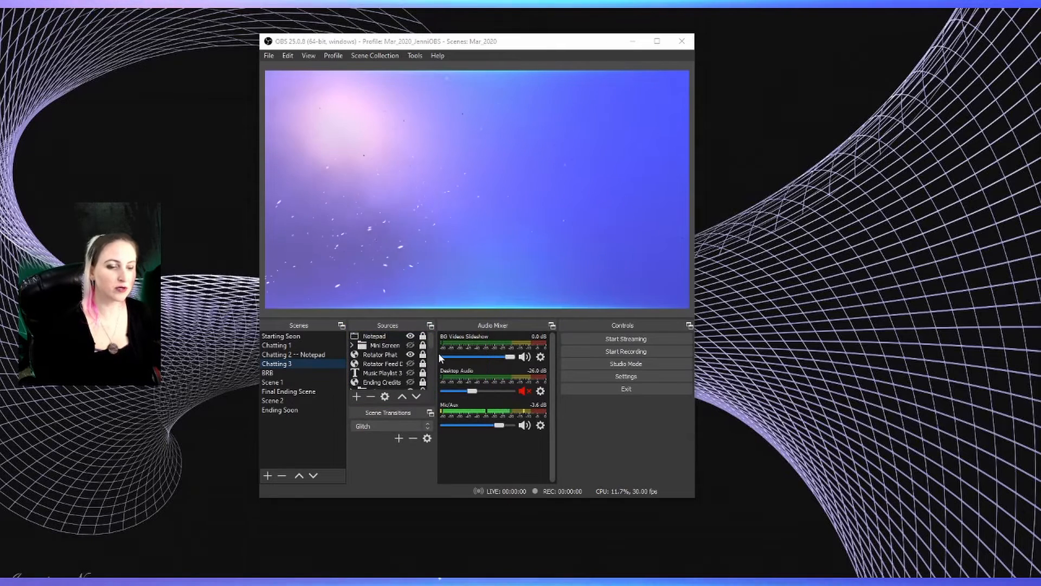
{"action": "left_click_drag", "start_coordinate": [438, 354], "coordinate": [464, 367]}
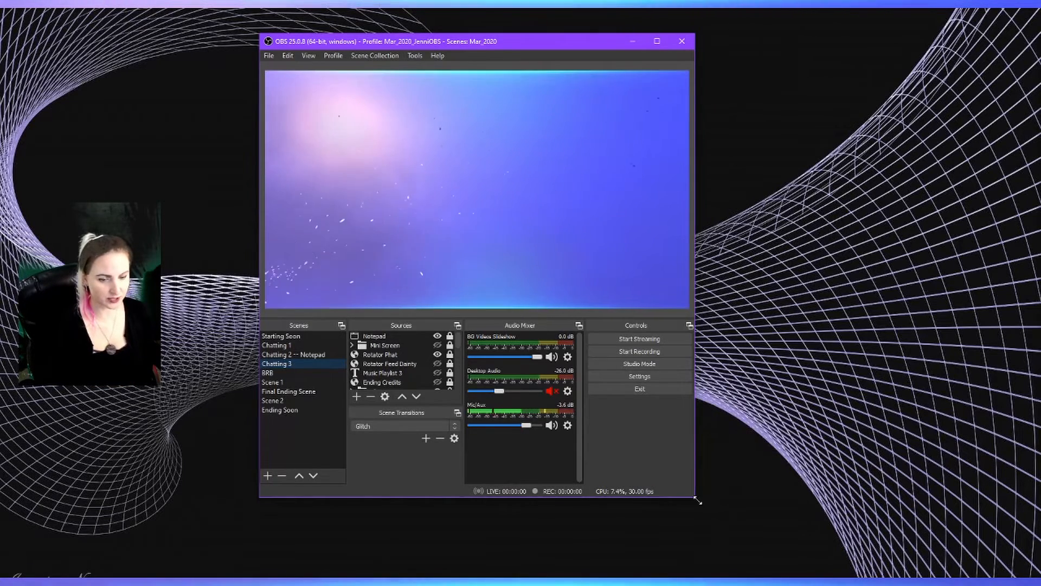
{"action": "left_click_drag", "start_coordinate": [698, 500], "coordinate": [839, 564]}
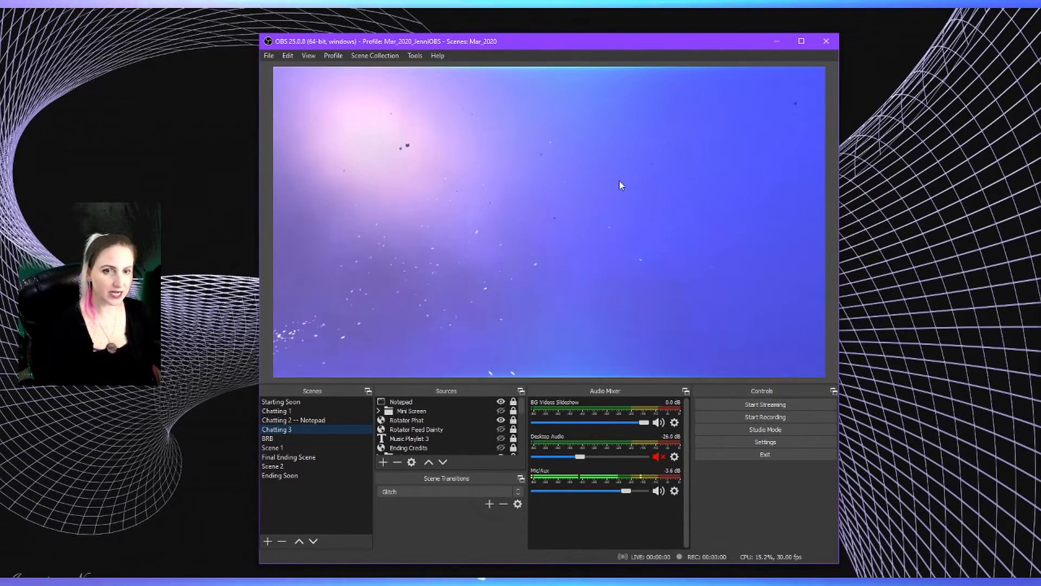
Switch to the Starting Soon scene, start the 00:02:00 Chrono Down timer in Snaz for it, and minimize Snaz
{"action": "left_click", "coordinate": [307, 402]}
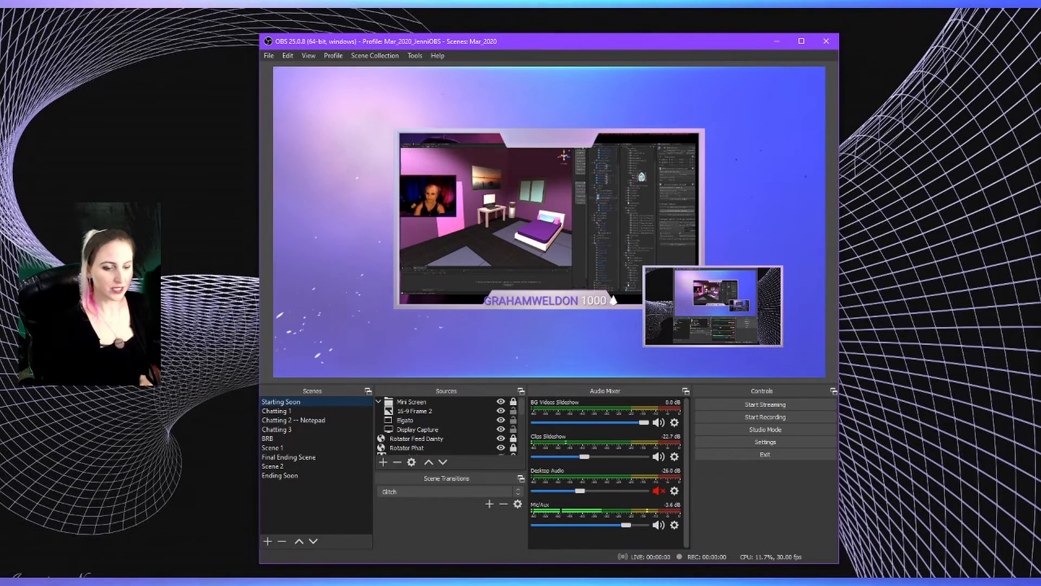
{"action": "left_click", "coordinate": [613, 577]}
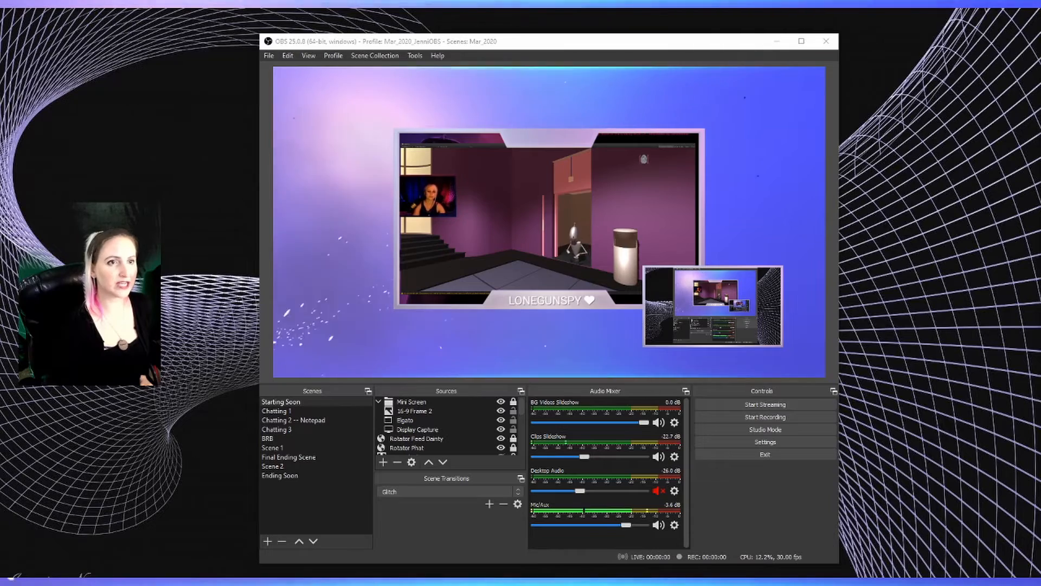
{"action": "left_click_drag", "start_coordinate": [1040, 290], "coordinate": [827, 245]}
{"action": "left_click", "coordinate": [724, 274]}
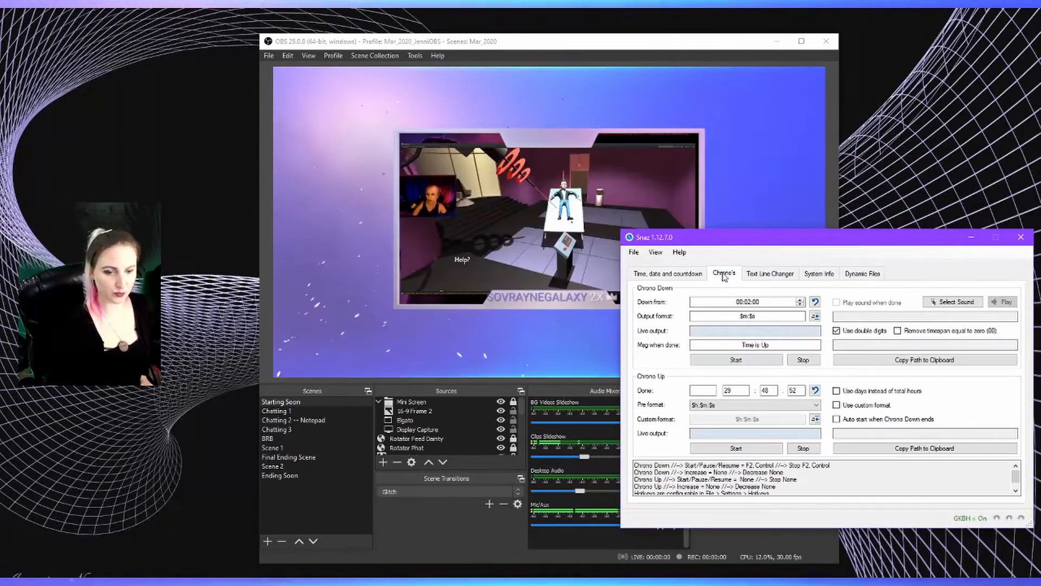
{"action": "left_click", "coordinate": [751, 360]}
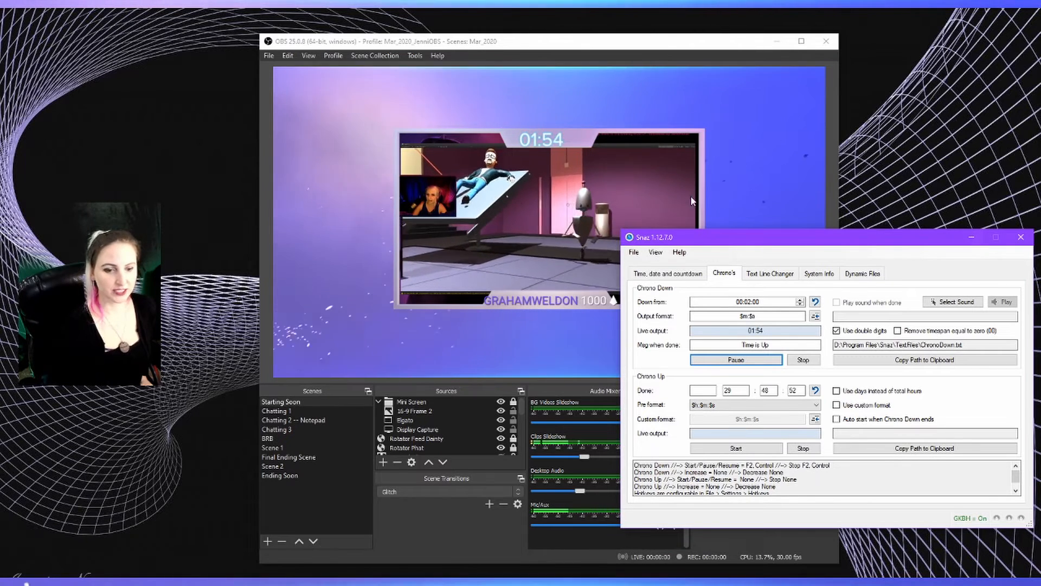
{"action": "left_click", "coordinate": [968, 238]}
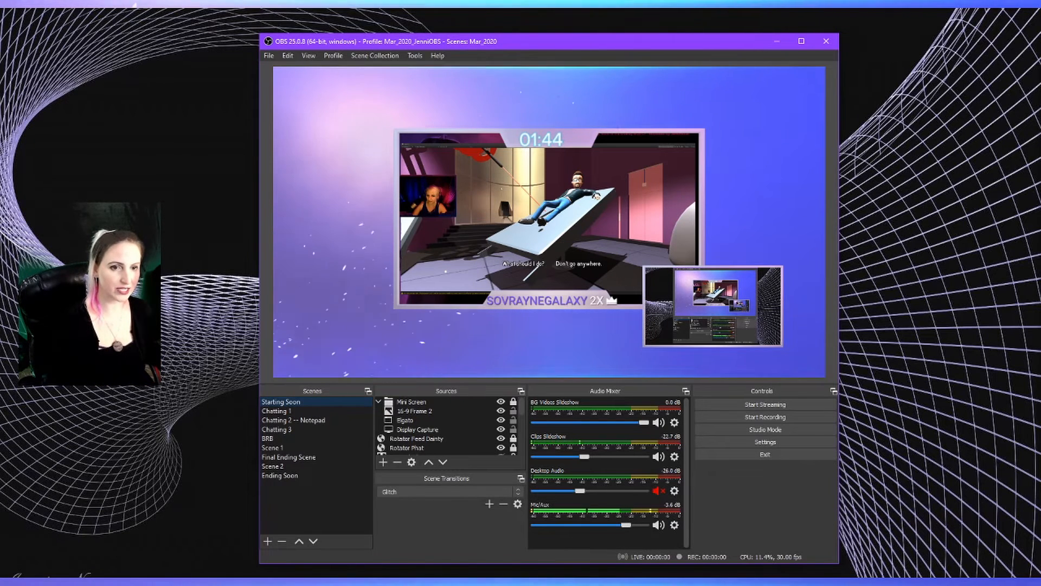
Examine the Chatting 1, Chatting 2 -- Notepad, Chatting 3, BRB, Final Ending Scene and Scene 2 scenes, including the Ending Credits source
{"action": "left_click", "coordinate": [290, 411]}
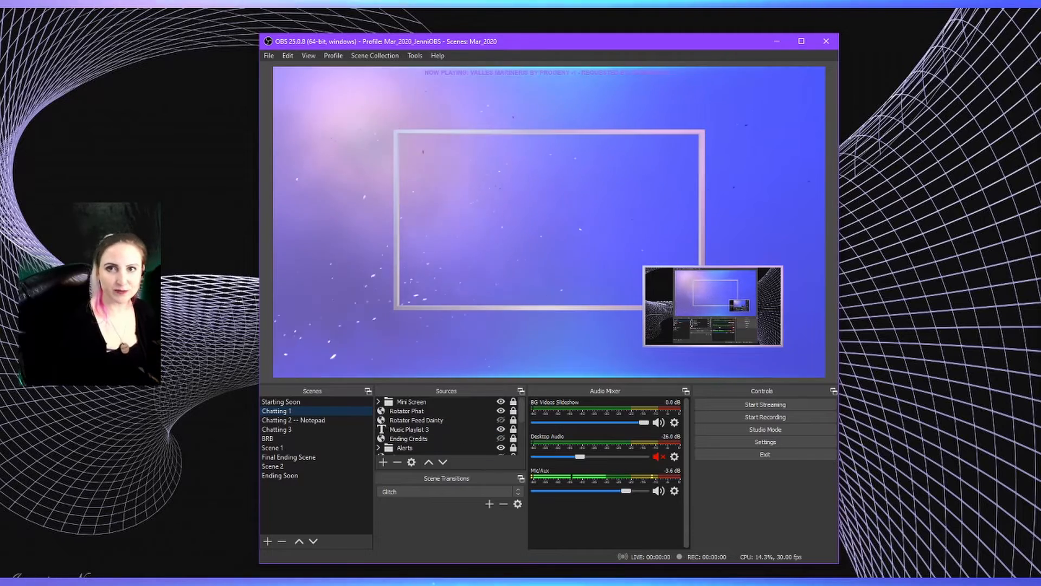
{"action": "left_click", "coordinate": [325, 421]}
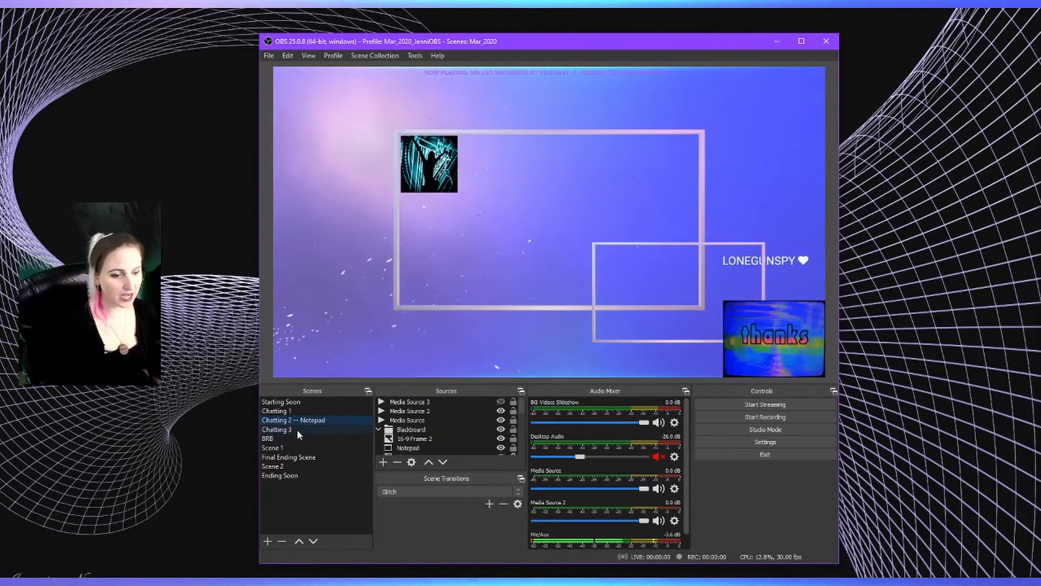
{"action": "left_click", "coordinate": [297, 429]}
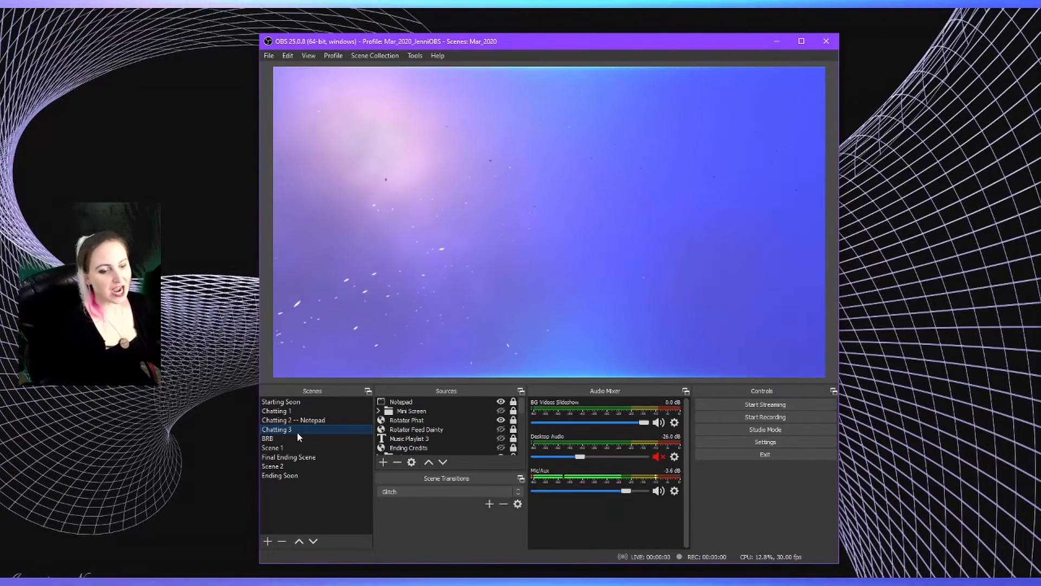
{"action": "left_click", "coordinate": [294, 438]}
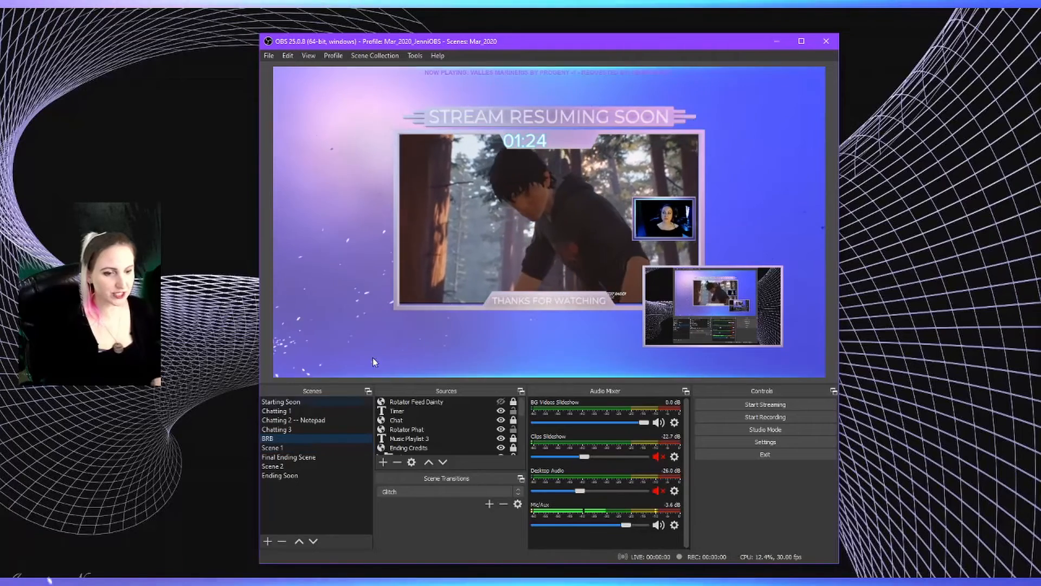
{"action": "left_click", "coordinate": [311, 457]}
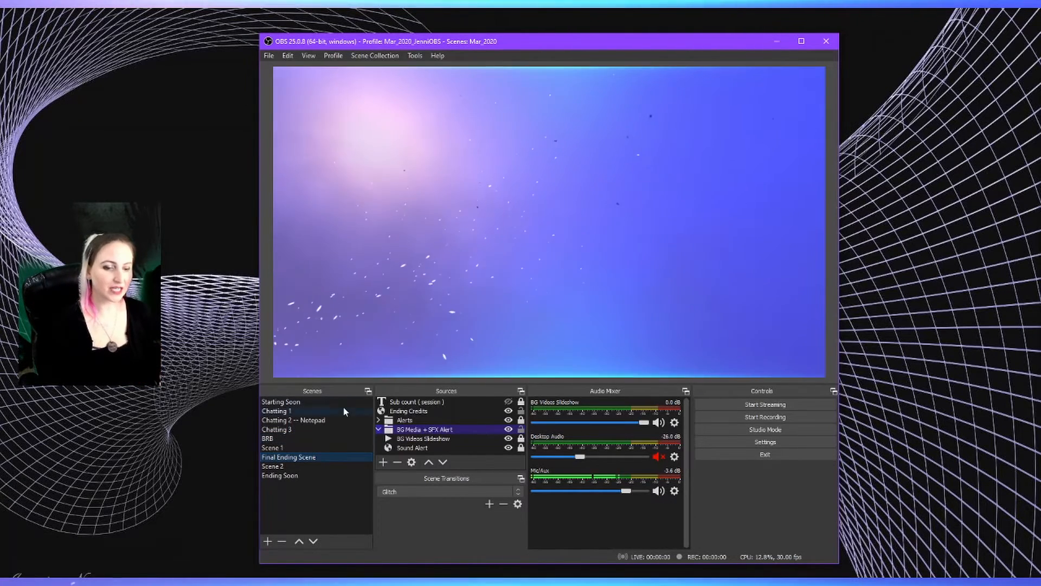
{"action": "left_click", "coordinate": [428, 410]}
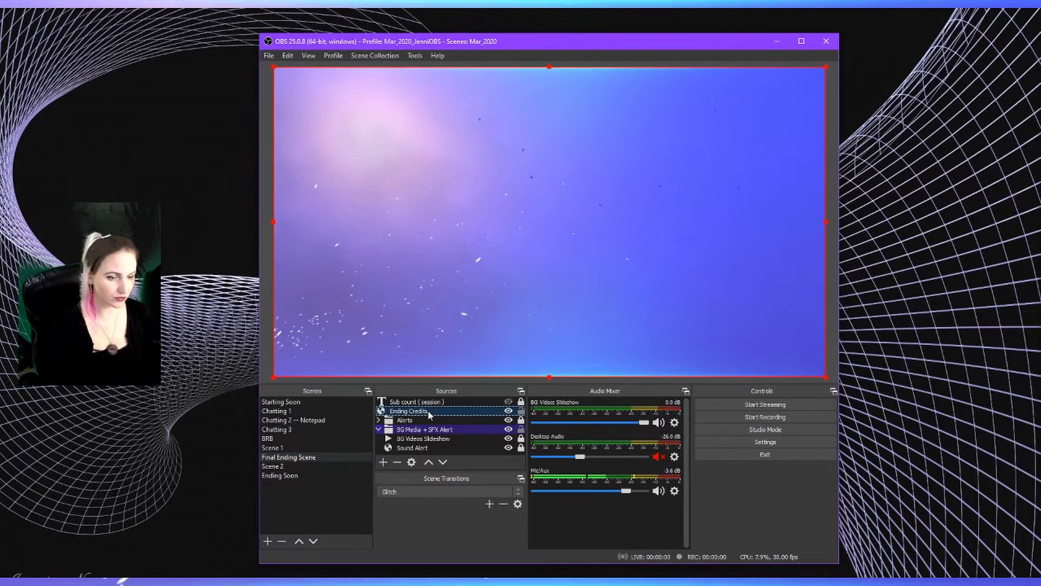
{"action": "left_click", "coordinate": [298, 467]}
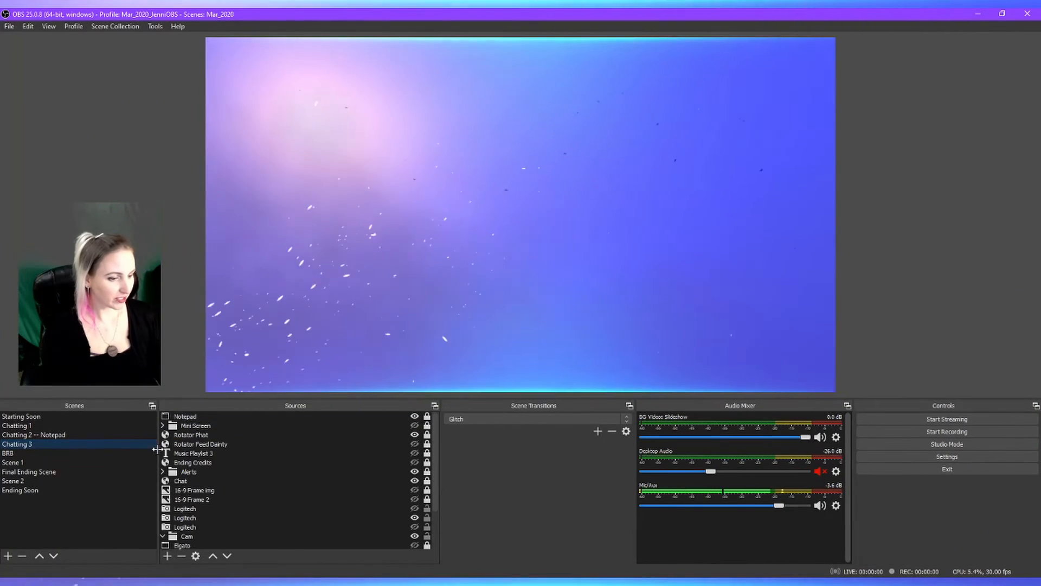
Widen the Scenes and Sources docks, narrowing the Scene Transitions dock
{"action": "left_click_drag", "start_coordinate": [156, 449], "coordinate": [208, 449]}
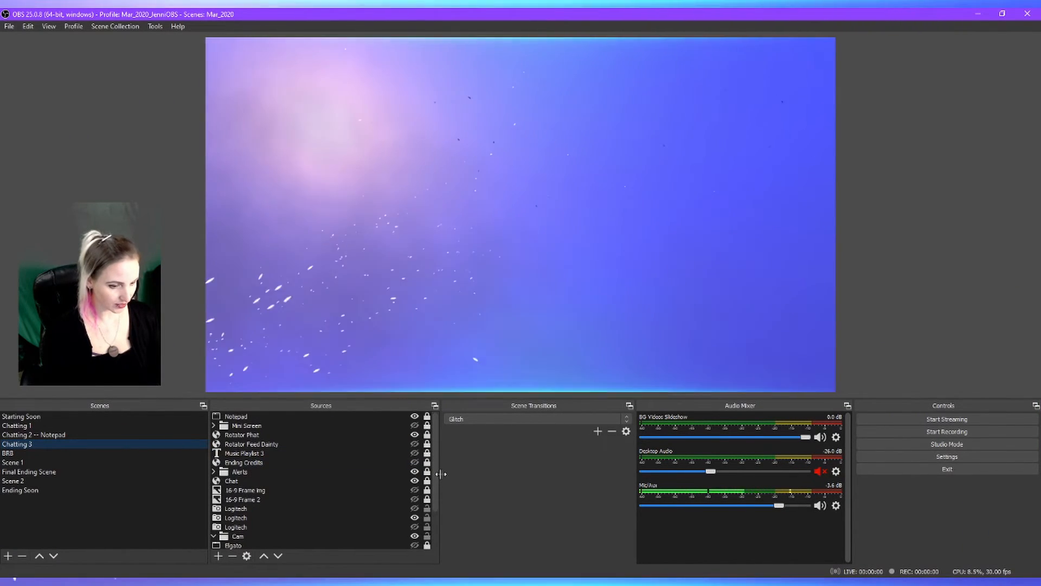
{"action": "left_click_drag", "start_coordinate": [436, 470], "coordinate": [519, 471]}
Review the existing scene transitions, preview Glitch by switching to BRB and back to Chatting 3, and check which transition types can be added
{"action": "left_click", "coordinate": [561, 418]}
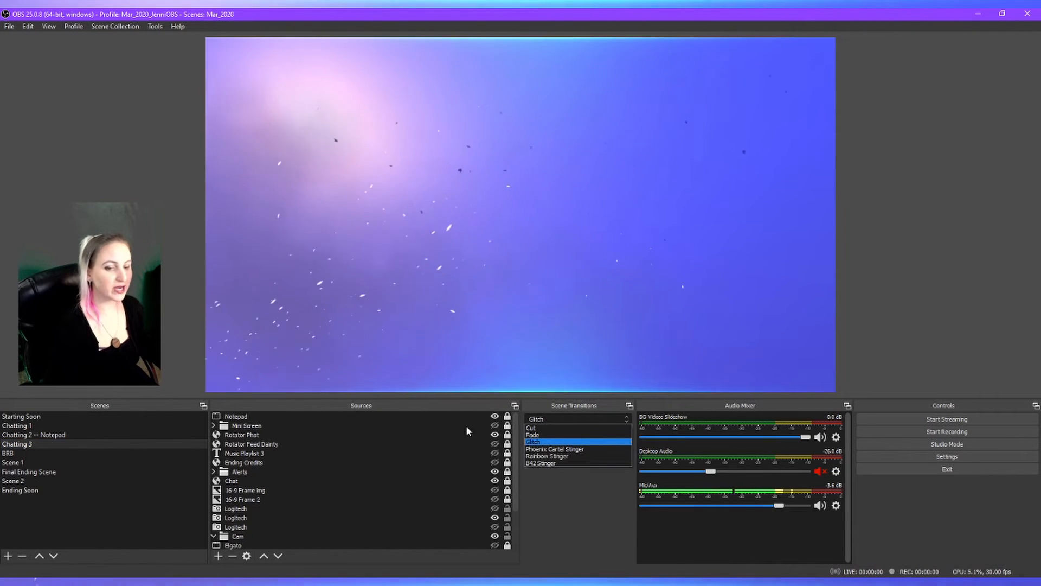
{"action": "left_click", "coordinate": [20, 453]}
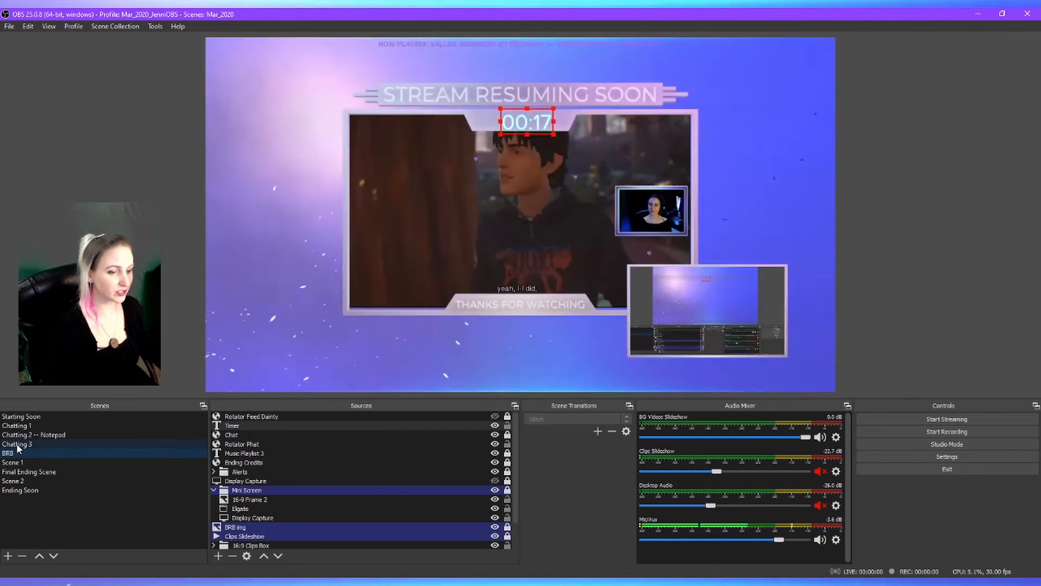
{"action": "left_click", "coordinate": [17, 446]}
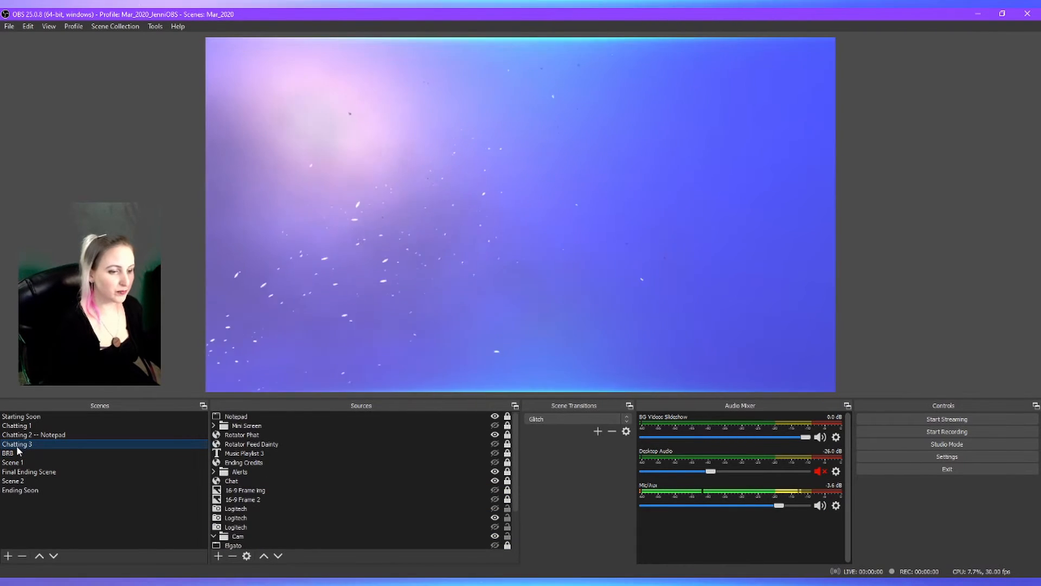
{"action": "left_click", "coordinate": [535, 420]}
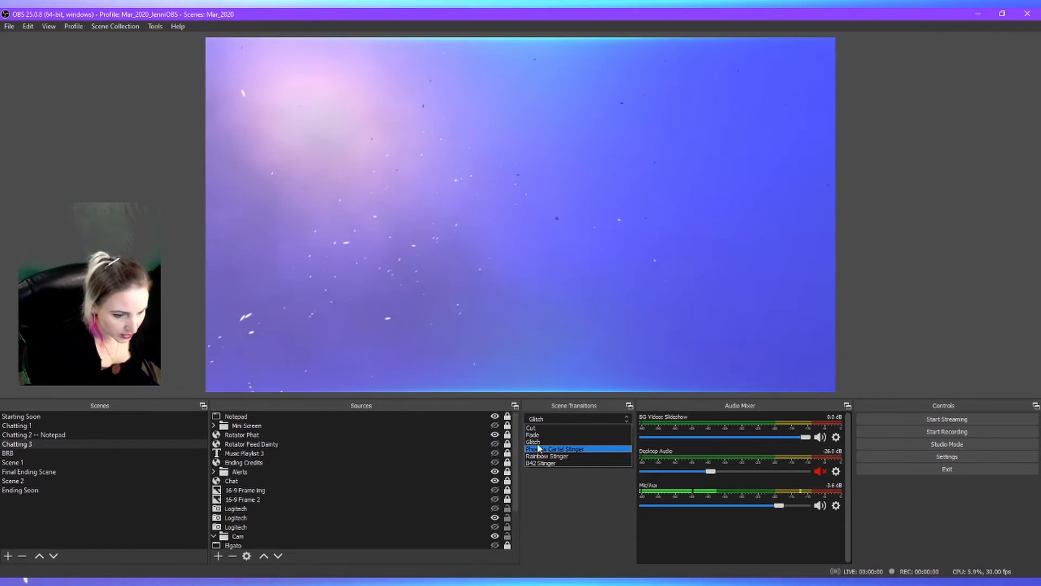
{"action": "left_click", "coordinate": [582, 508]}
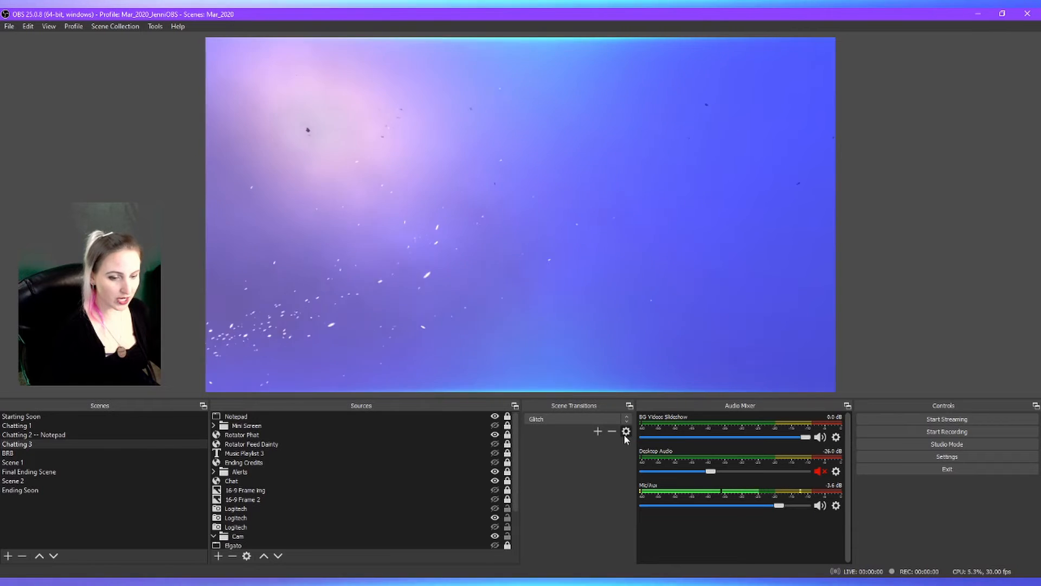
{"action": "left_click", "coordinate": [597, 431]}
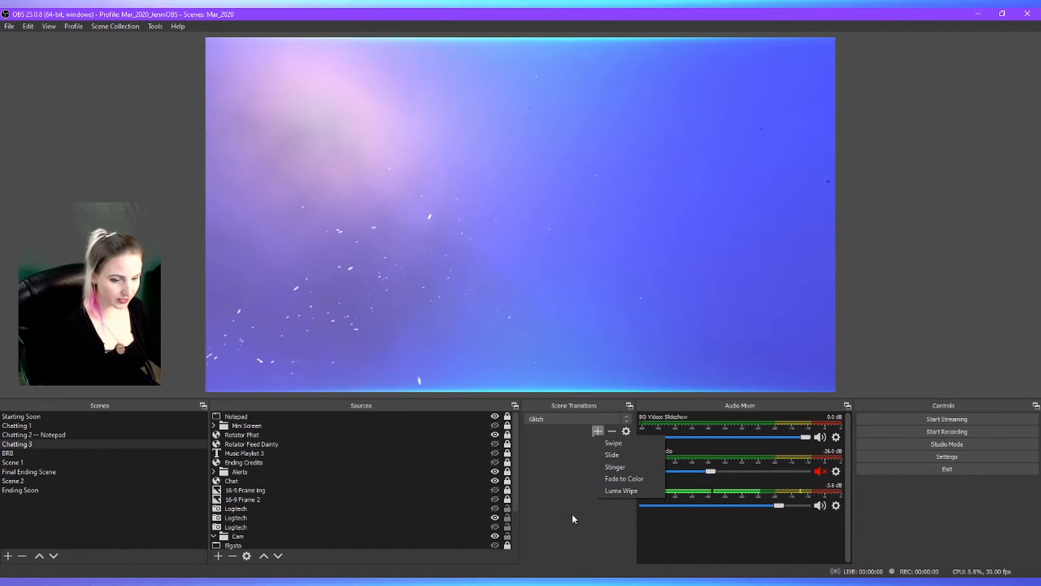
{"action": "left_click", "coordinate": [555, 518]}
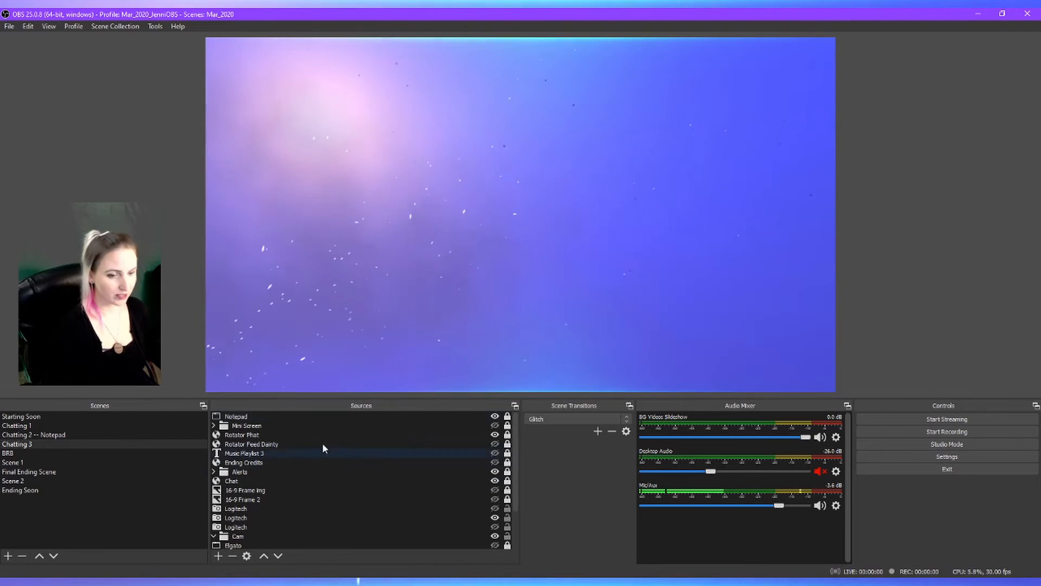
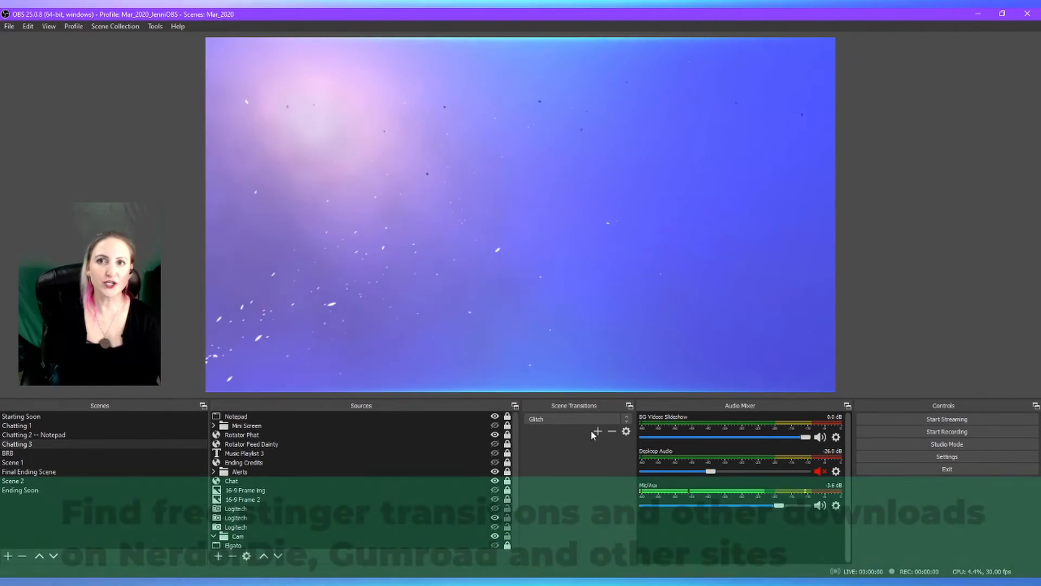
Look over the profile options and switch to the Untitled scene collection
{"action": "left_click", "coordinate": [73, 26]}
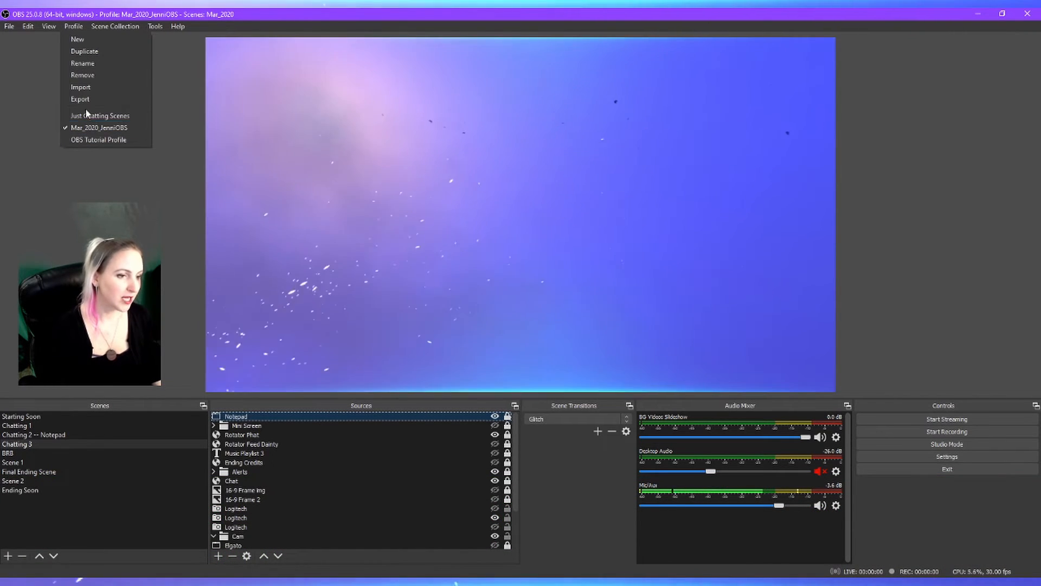
{"action": "mouse_move", "coordinate": [108, 30]}
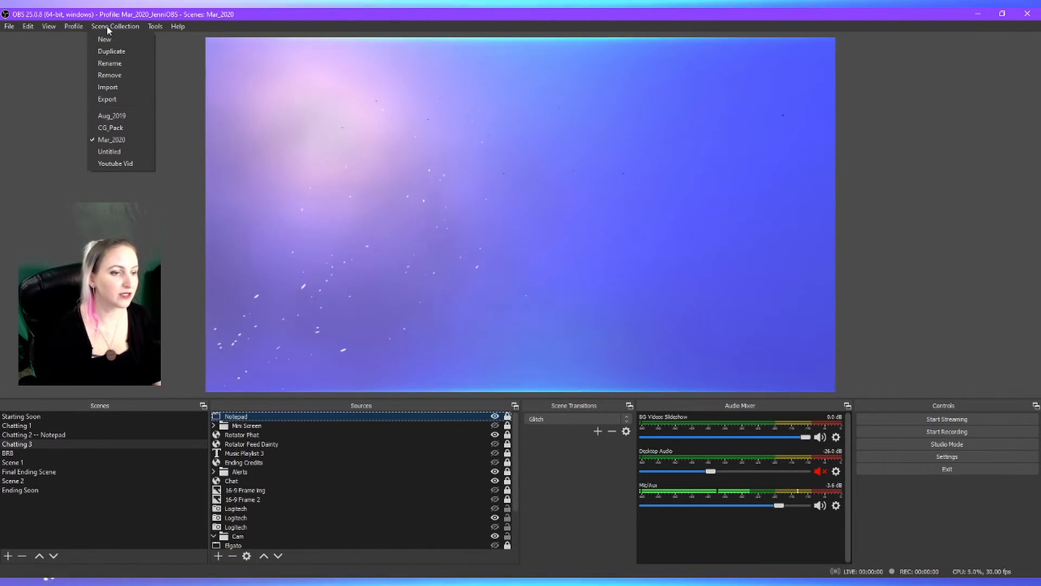
{"action": "left_click", "coordinate": [117, 151]}
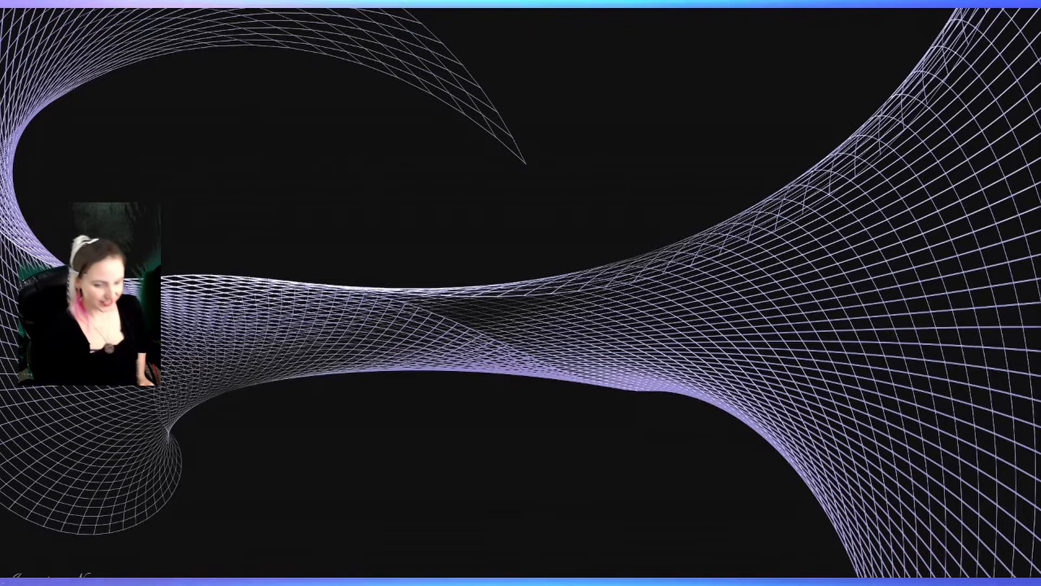
Switch to the browser, examine the Windows, macOS and Linux download options on obsproject.com, and minimize the browser
{"action": "right_click", "coordinate": [654, 581]}
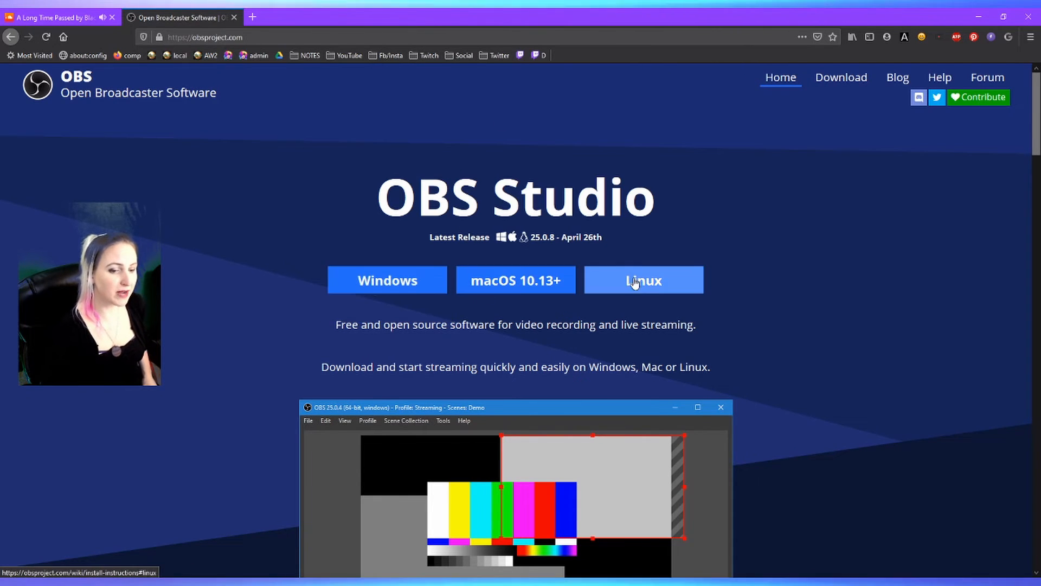
{"action": "scroll", "coordinate": [880, 424], "scroll_direction": "down", "scroll_amount": 2}
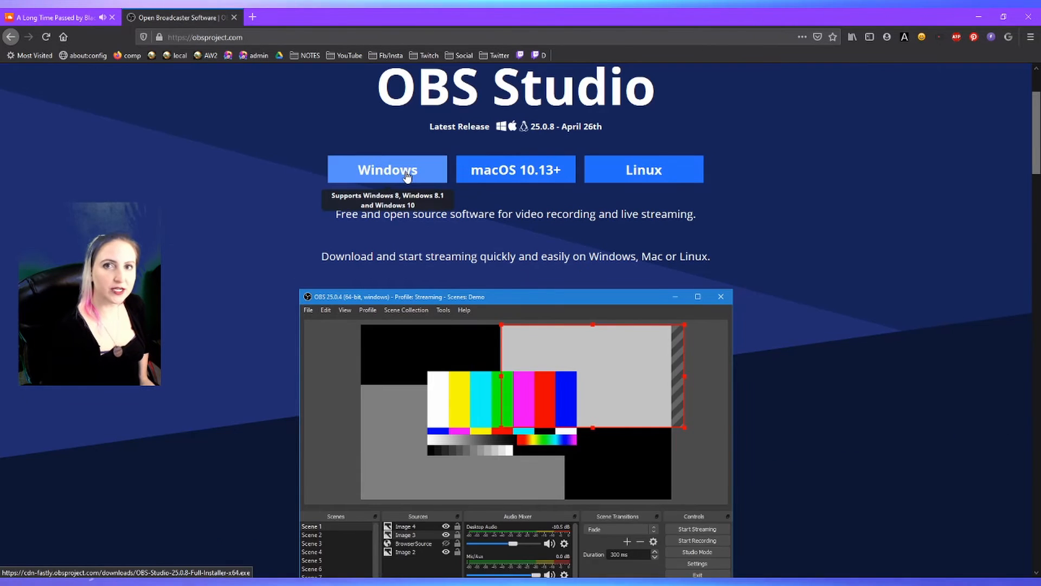
{"action": "left_click", "coordinate": [980, 17]}
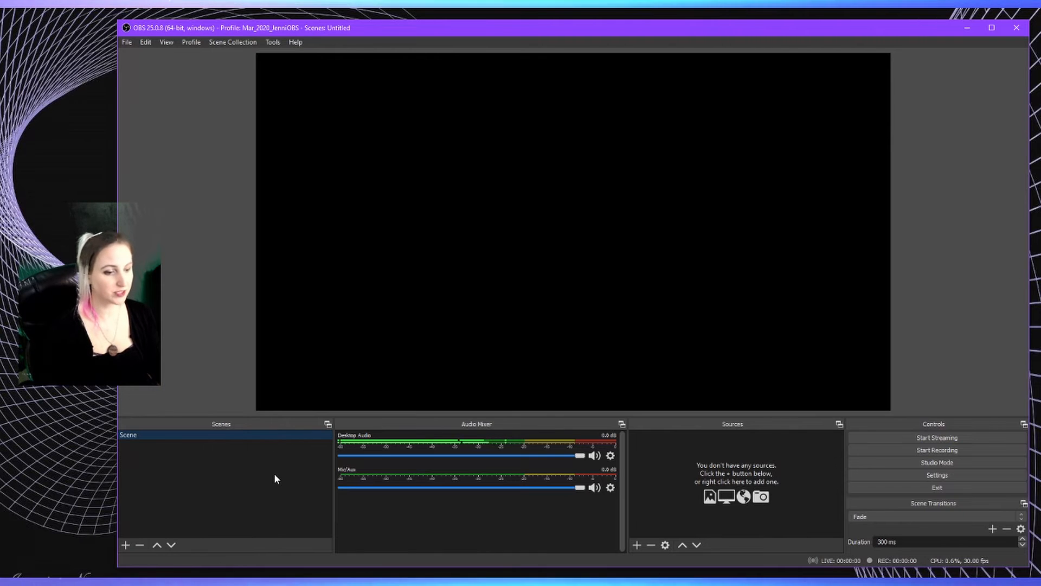
Rename the default scene as "Our 1st scene"
{"action": "right_click", "coordinate": [132, 435]}
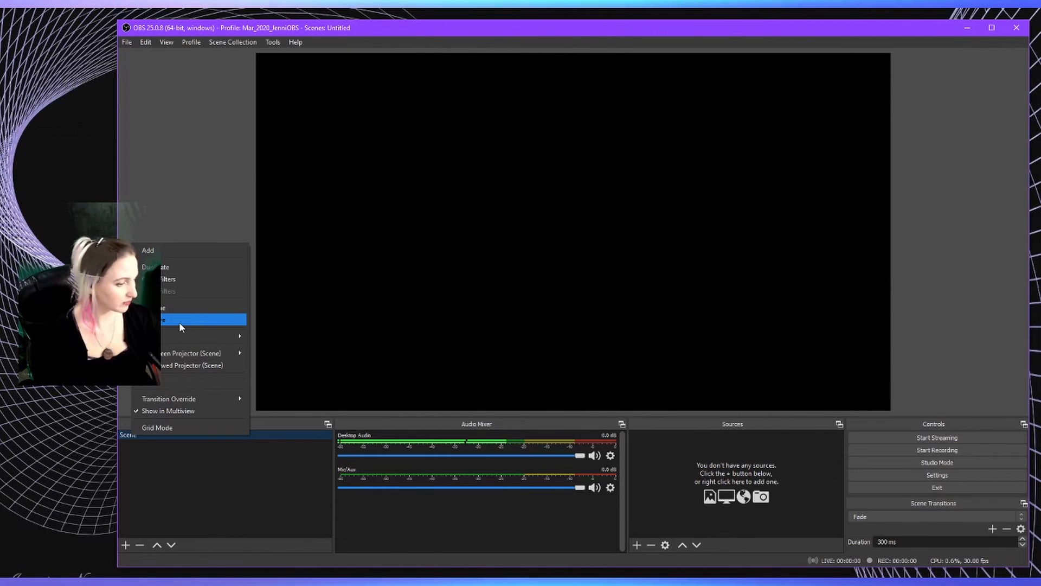
{"action": "left_click", "coordinate": [131, 433]}
{"action": "right_click", "coordinate": [132, 433]}
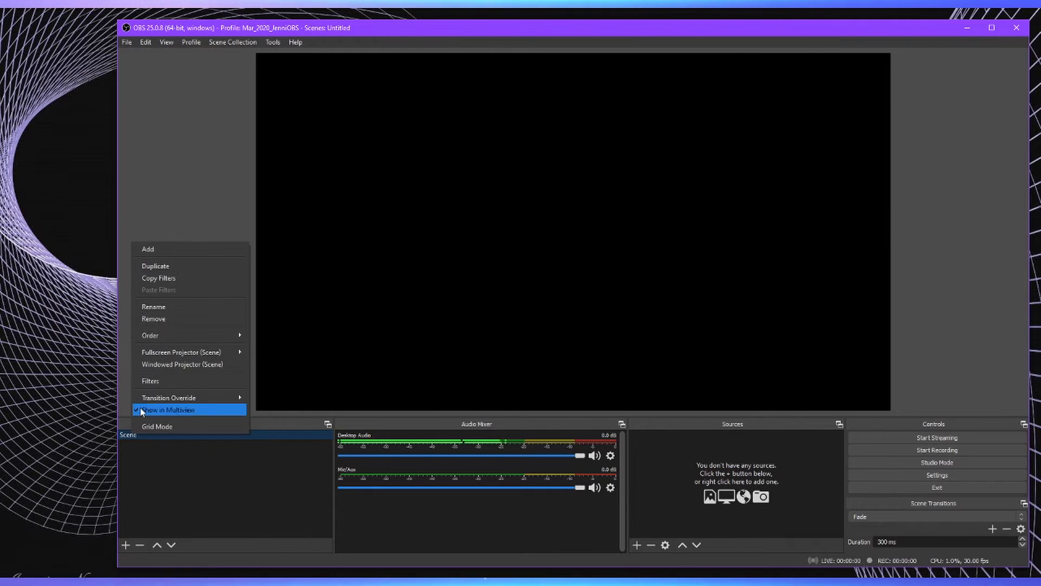
{"action": "left_click", "coordinate": [150, 305]}
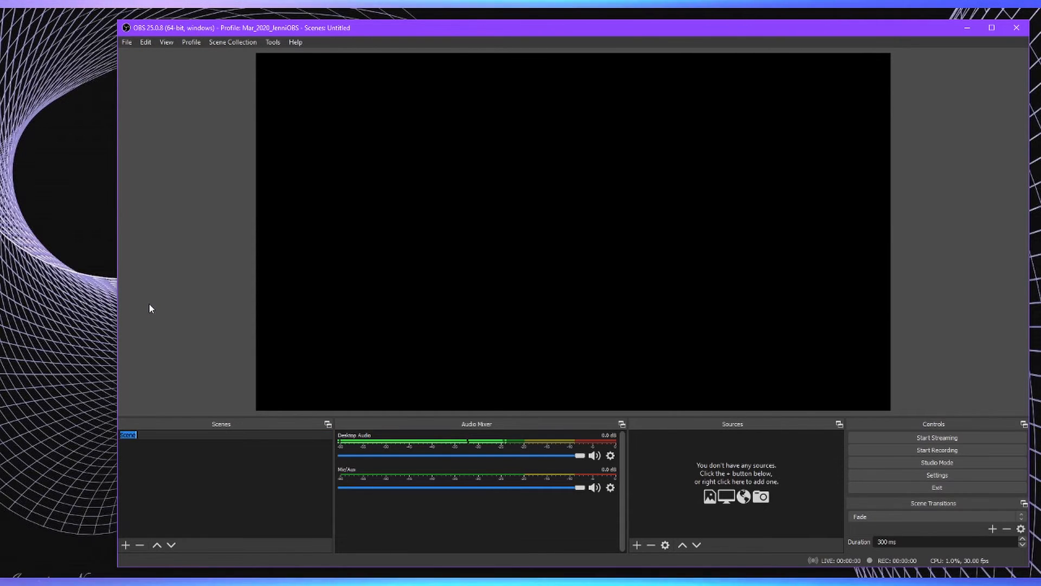
{"action": "type", "text": "Our 1st scene"}
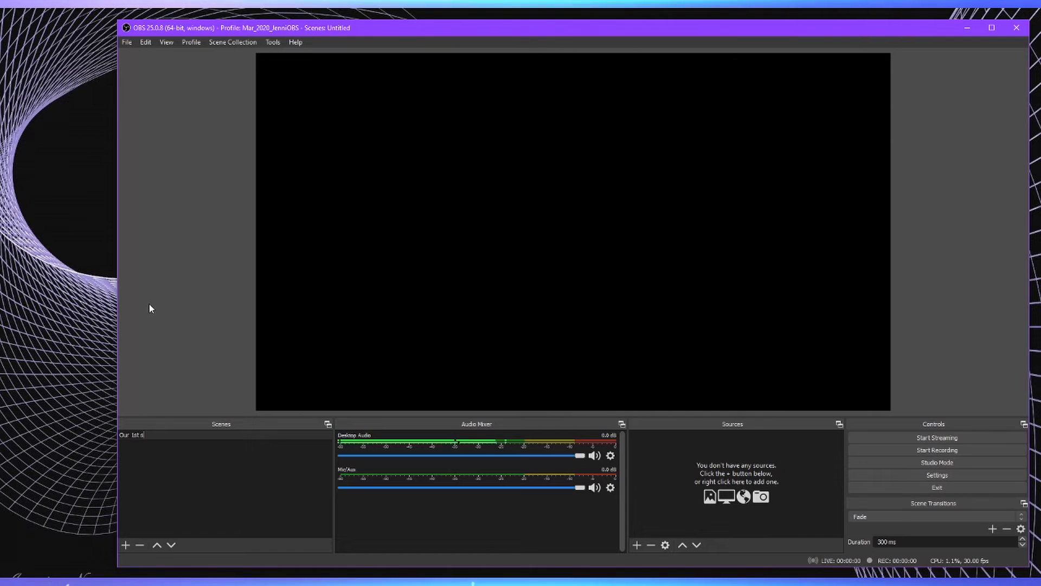
{"action": "key", "text": "Return"}
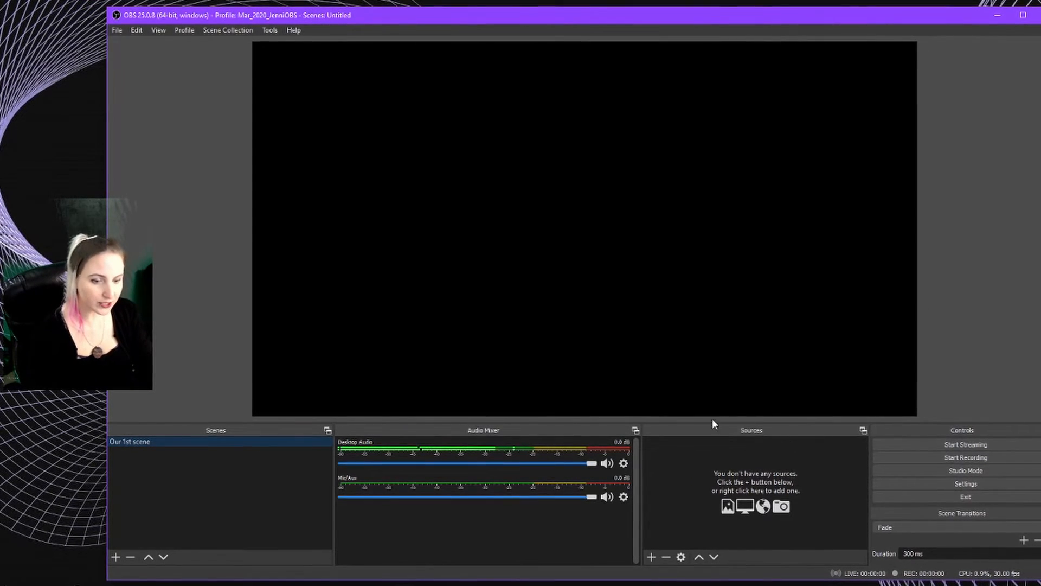
Add an Image source with the default name to the scene, using prettybg.png from the Overlays 2020 folder
{"action": "left_click", "coordinate": [650, 556]}
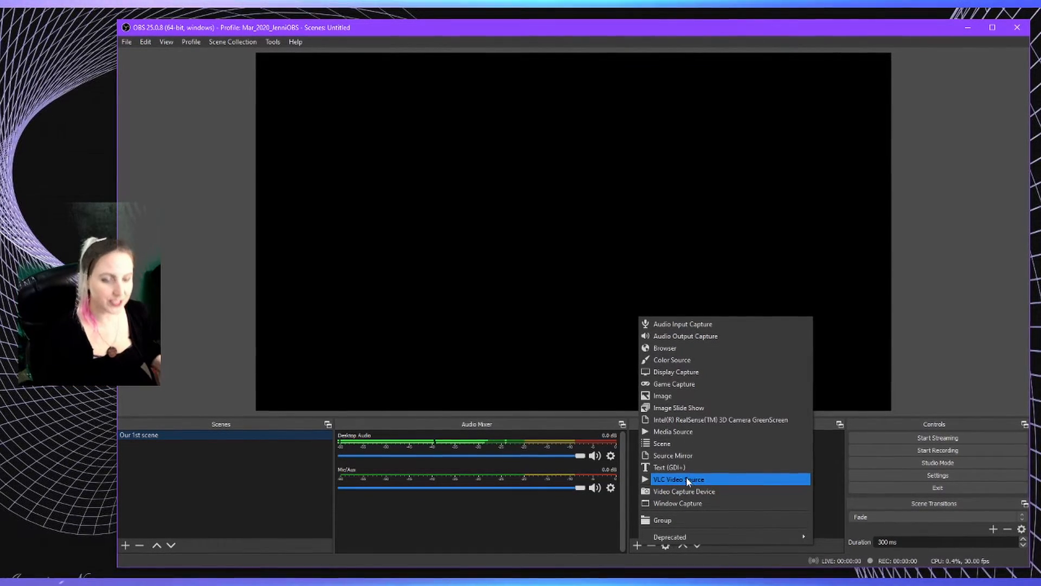
{"action": "left_click", "coordinate": [677, 396]}
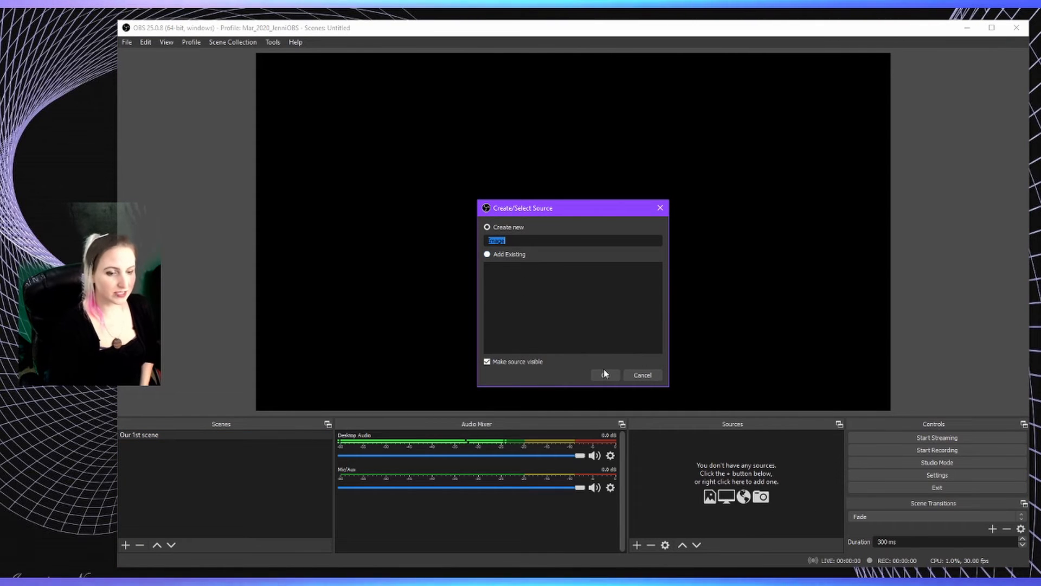
{"action": "left_click", "coordinate": [605, 374]}
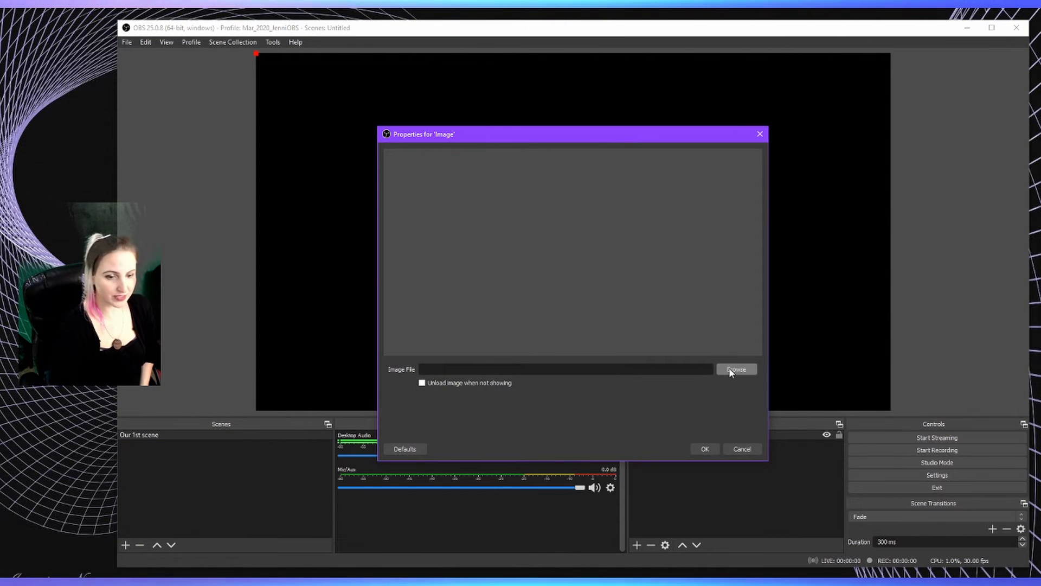
{"action": "left_click", "coordinate": [729, 368]}
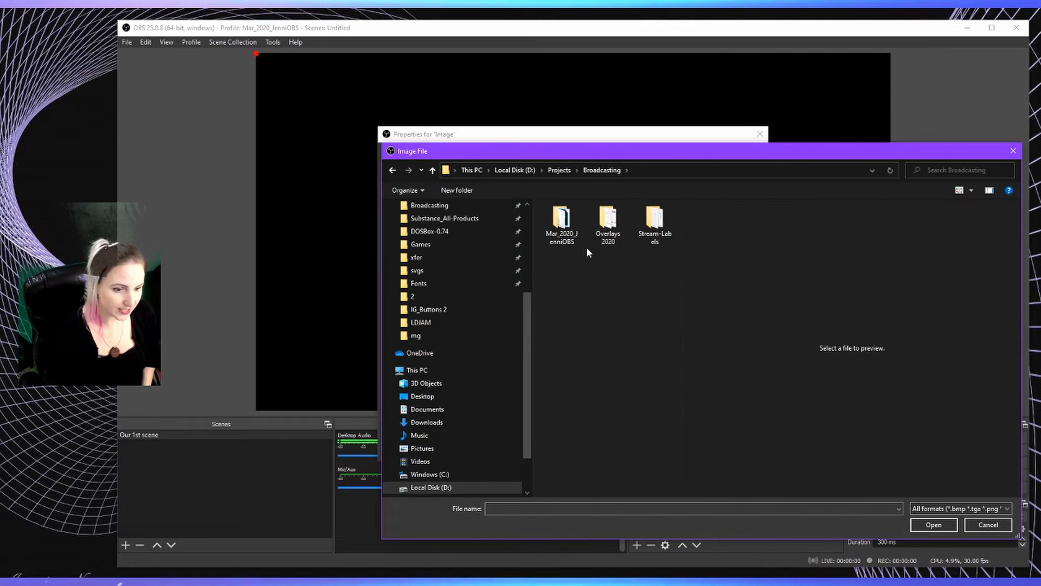
{"action": "double_click", "coordinate": [600, 225]}
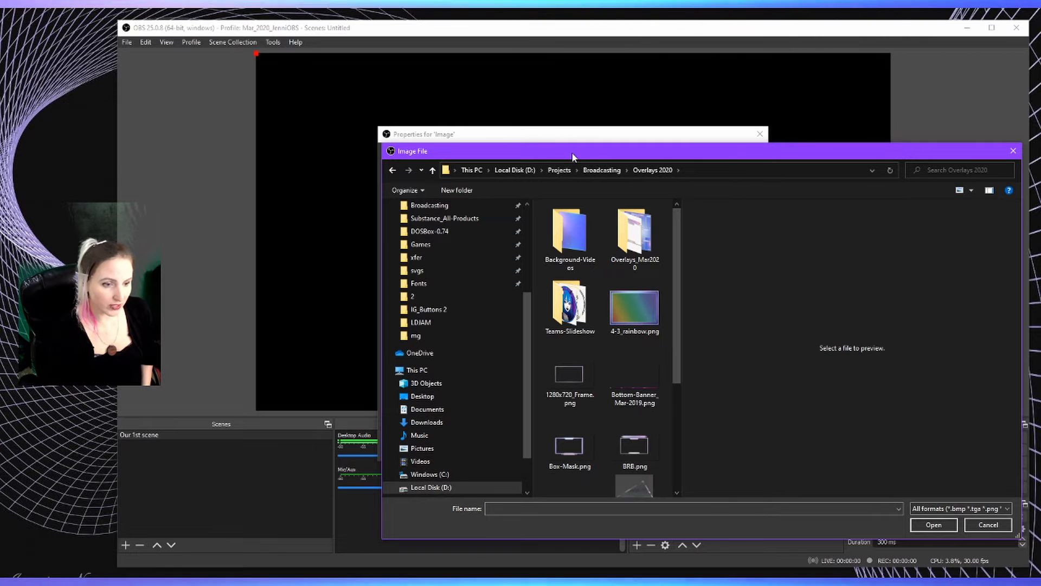
{"action": "left_click_drag", "start_coordinate": [571, 152], "coordinate": [579, 148]}
{"action": "scroll", "coordinate": [604, 443], "scroll_direction": "down", "scroll_amount": 3}
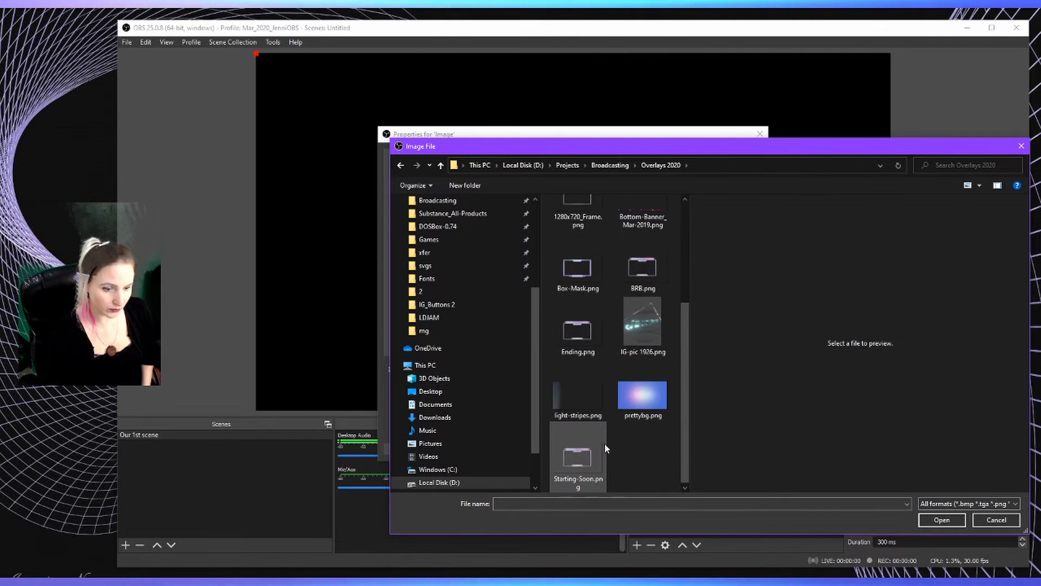
{"action": "double_click", "coordinate": [642, 396]}
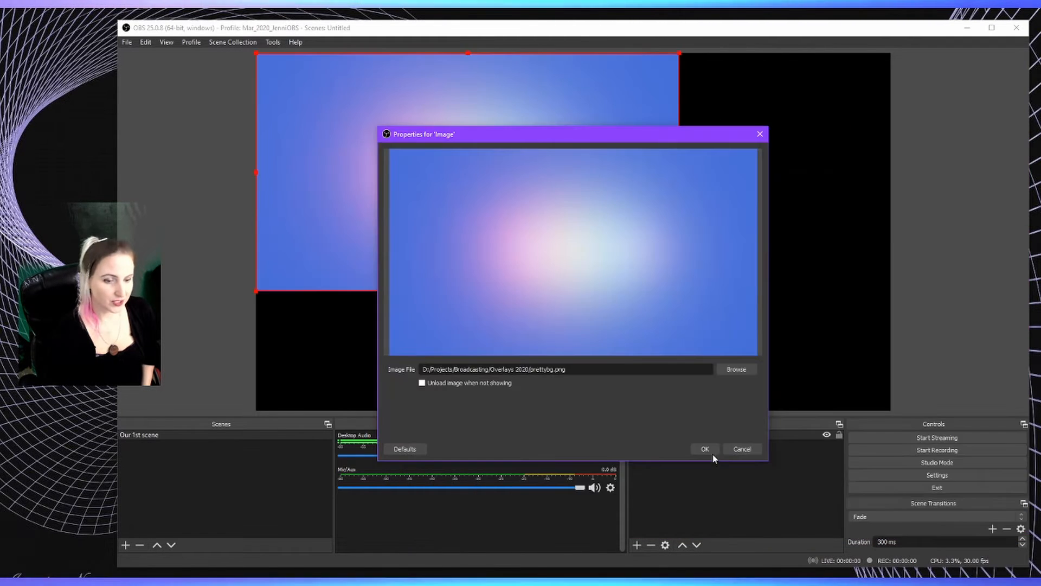
{"action": "left_click", "coordinate": [711, 451]}
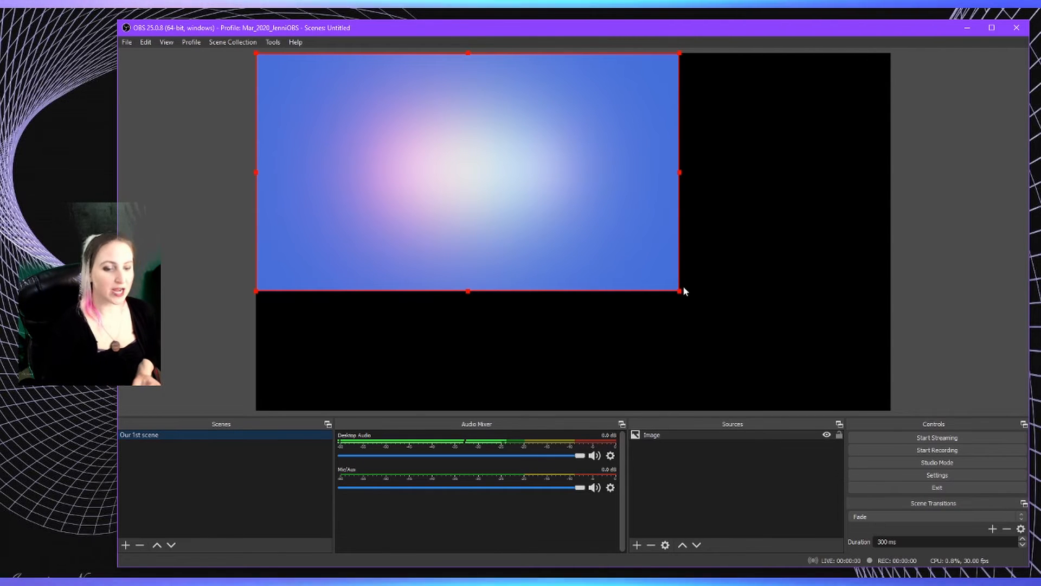
Enlarge the background image from its corner in the preview and fit it to the screen
{"action": "left_click_drag", "start_coordinate": [680, 292], "coordinate": [615, 334]}
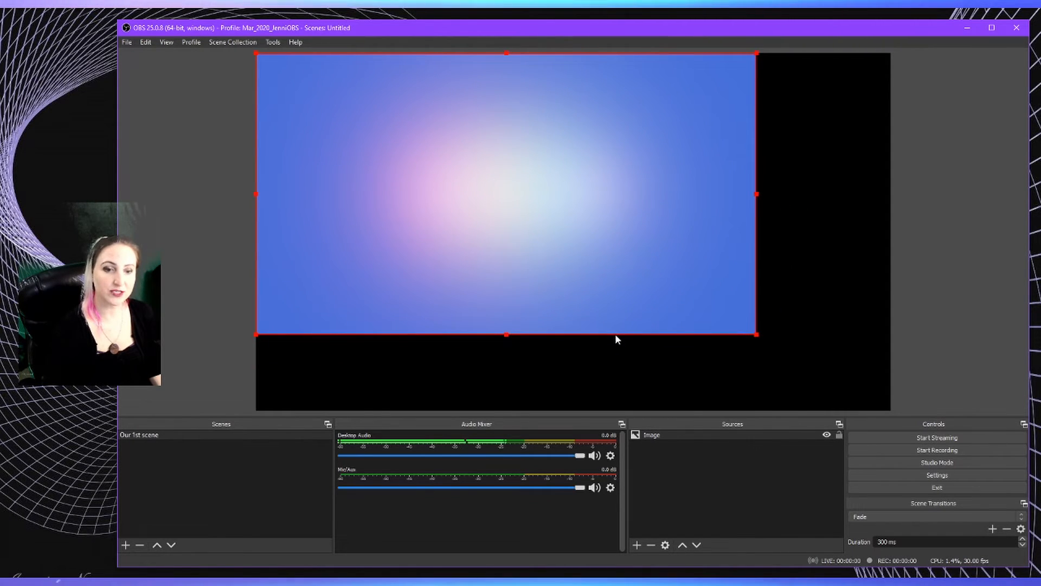
{"action": "right_click", "coordinate": [573, 238]}
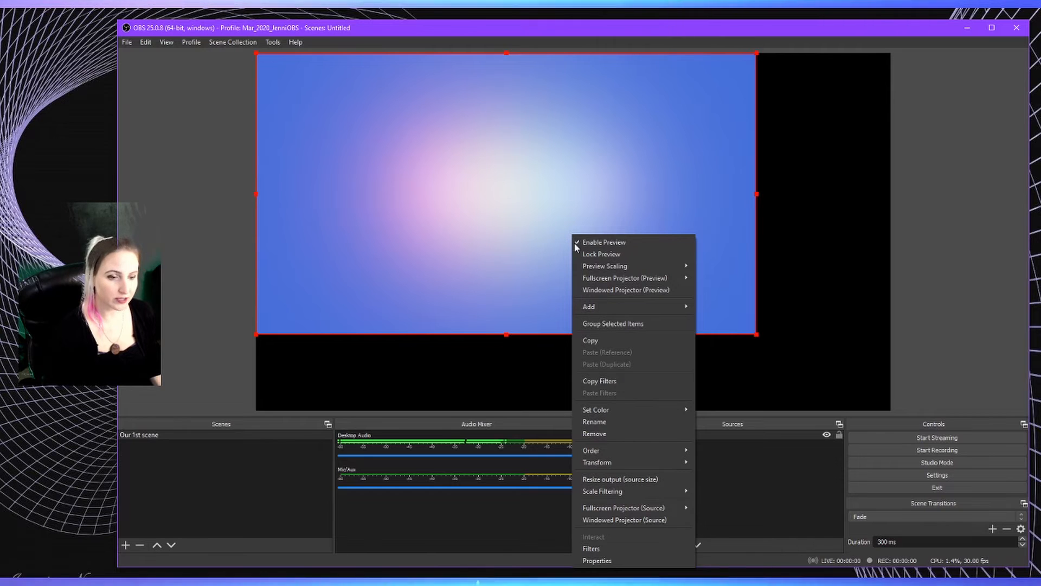
{"action": "mouse_move", "coordinate": [625, 465]}
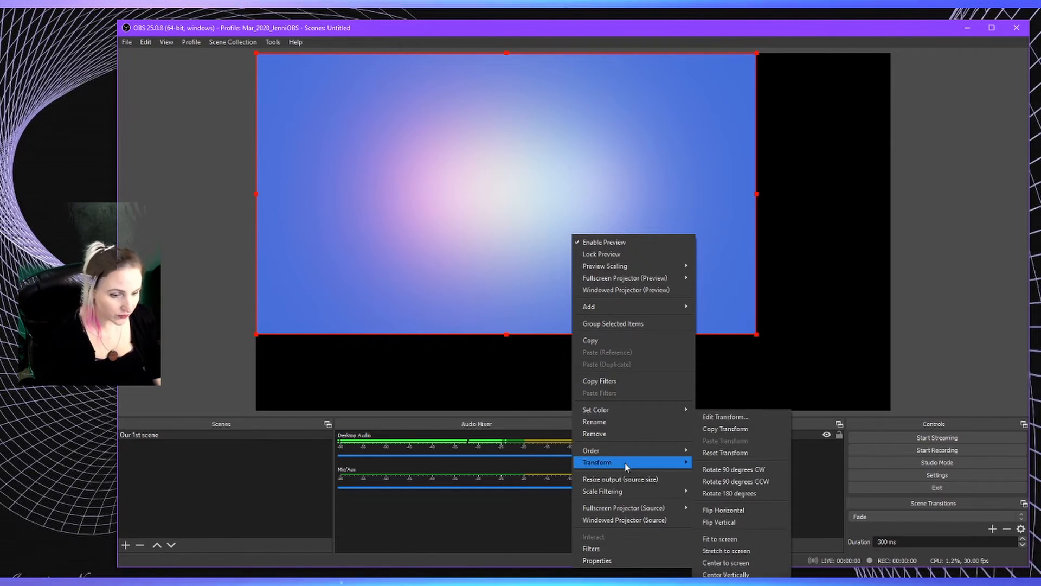
{"action": "left_click", "coordinate": [724, 538]}
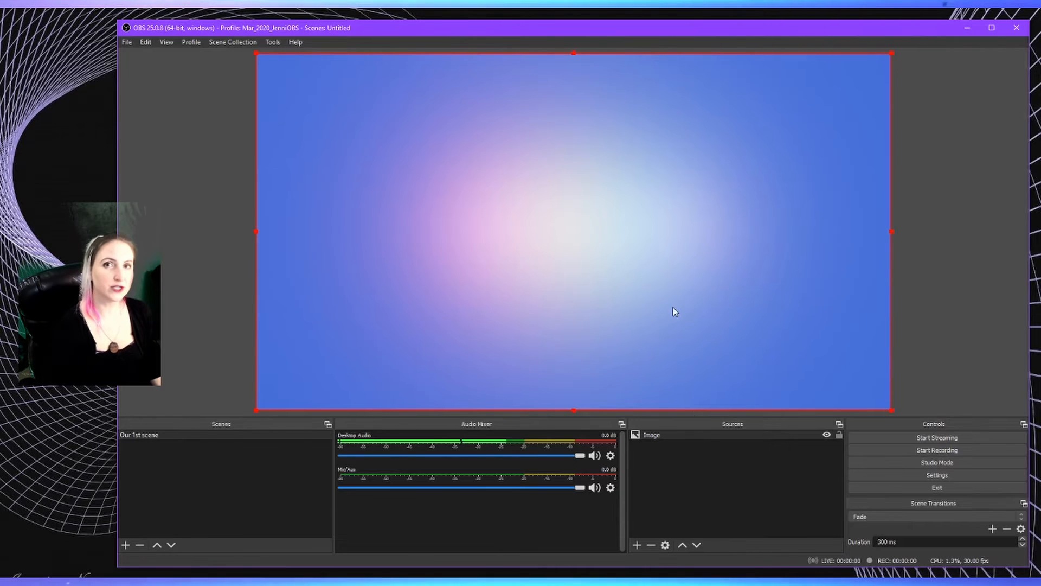
Center the Image source to the screen with its Transform options
{"action": "right_click", "coordinate": [663, 435]}
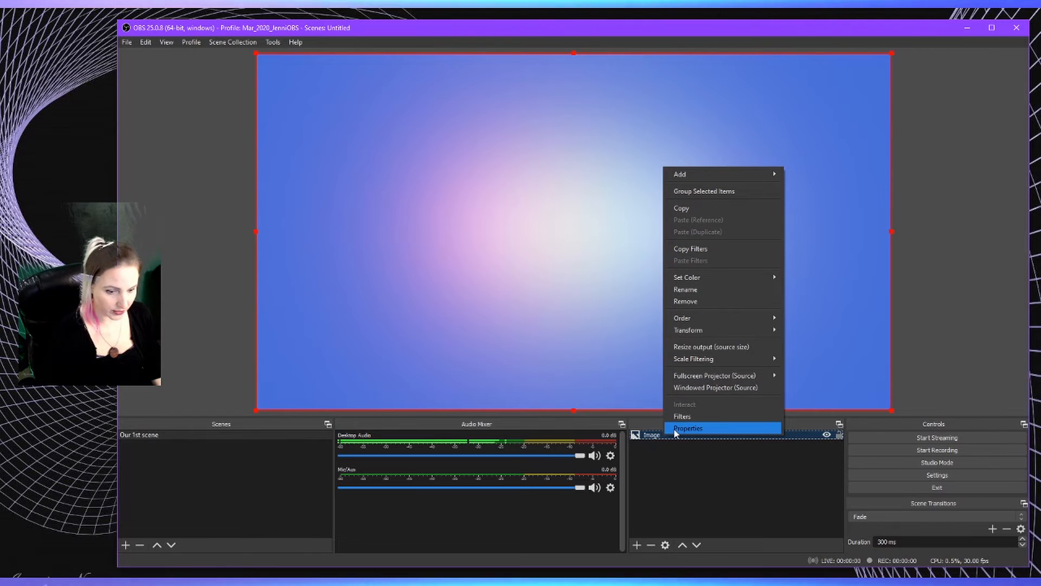
{"action": "mouse_move", "coordinate": [696, 329]}
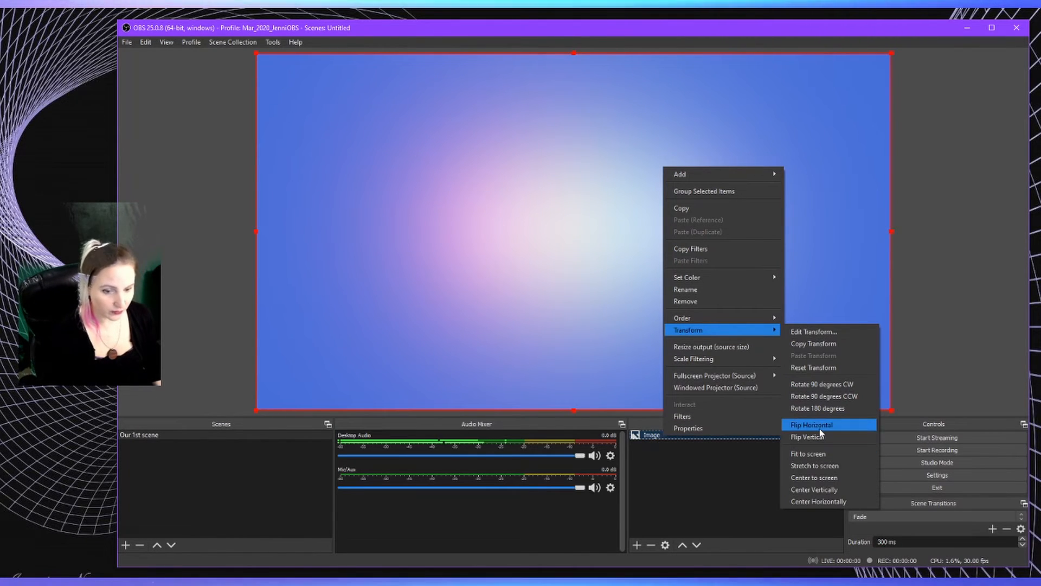
{"action": "left_click", "coordinate": [828, 476]}
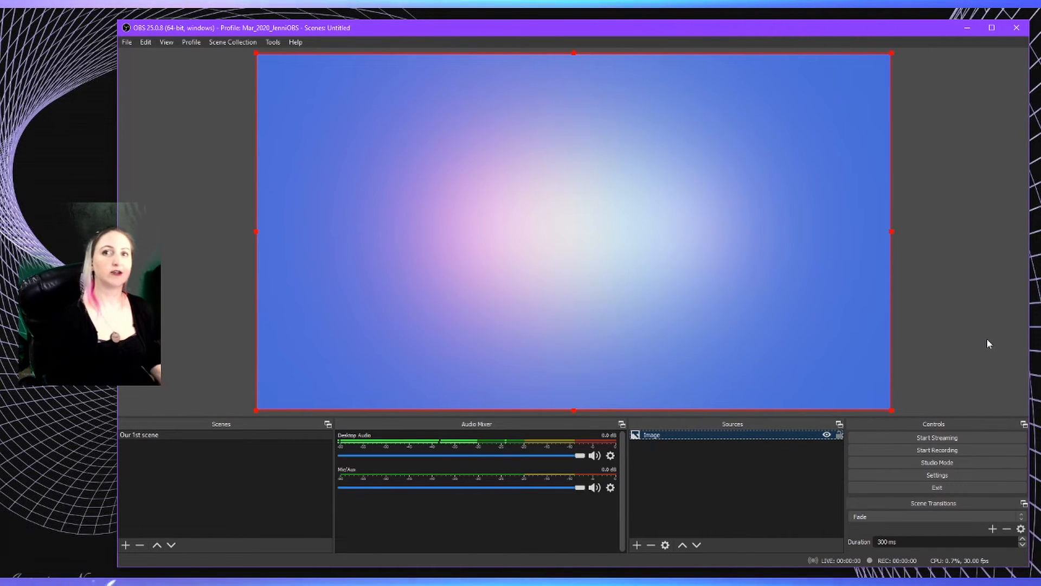
Shift the background image off-center, restore it to the full canvas with a Transform option, and lock the Image source
{"action": "mouse_move", "coordinate": [654, 212]}
{"action": "left_mouse_down"}
{"action": "mouse_move", "coordinate": [642, 182]}
{"action": "mouse_move", "coordinate": [625, 195]}
{"action": "mouse_move", "coordinate": [732, 311]}
{"action": "mouse_move", "coordinate": [766, 408]}
{"action": "left_mouse_up"}
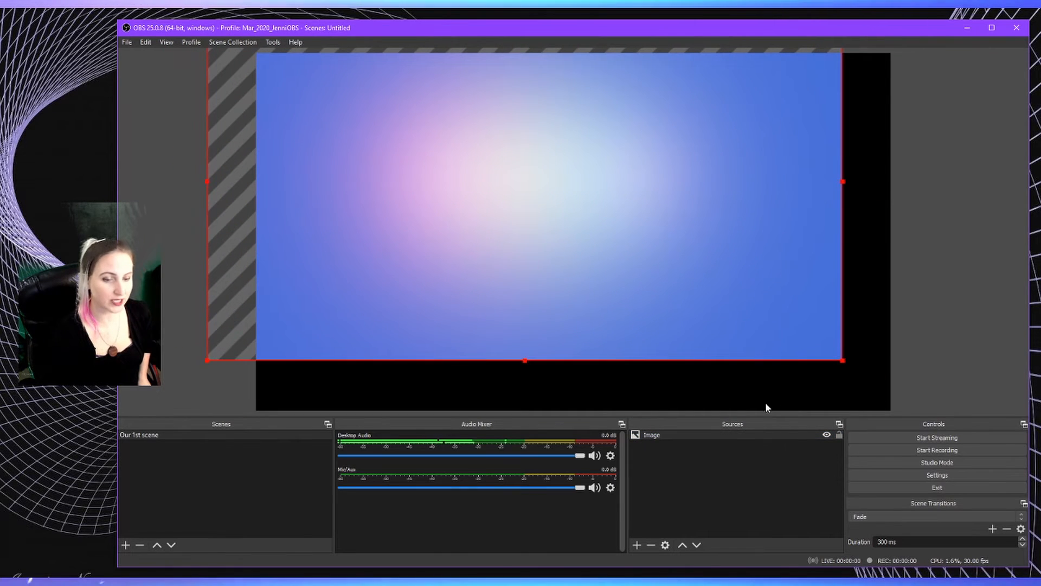
{"action": "right_click", "coordinate": [733, 433]}
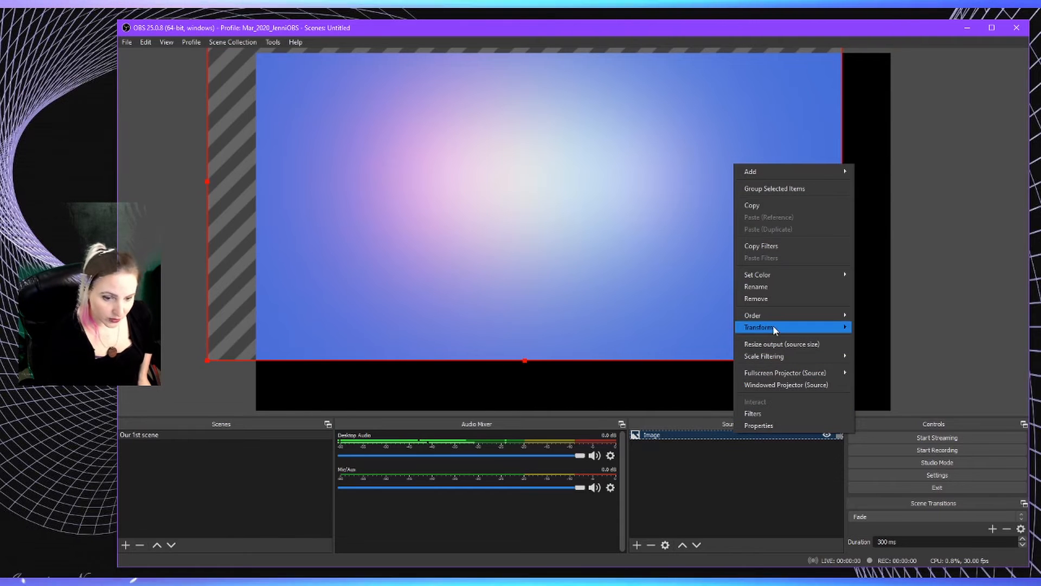
{"action": "mouse_move", "coordinate": [773, 325]}
{"action": "left_click", "coordinate": [856, 426]}
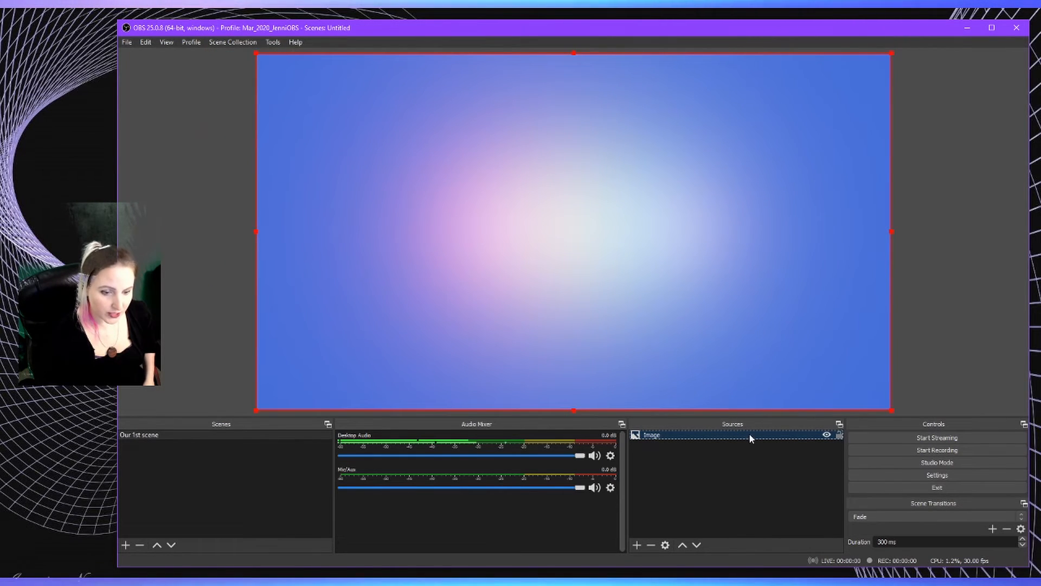
{"action": "left_click", "coordinate": [839, 434]}
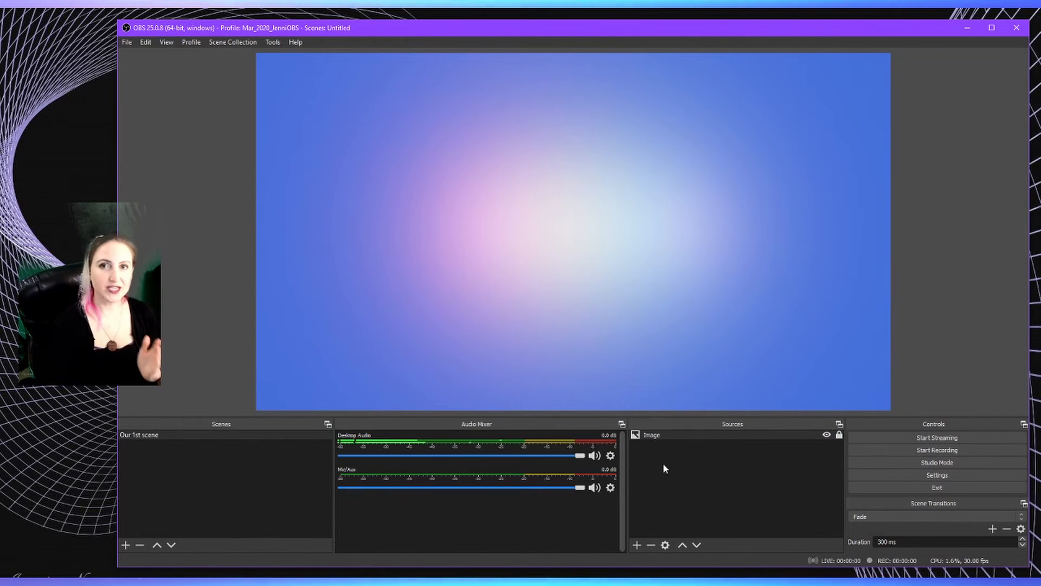
Create a new Browser source with the default name and Make source visible enabled
{"action": "left_click", "coordinate": [636, 544]}
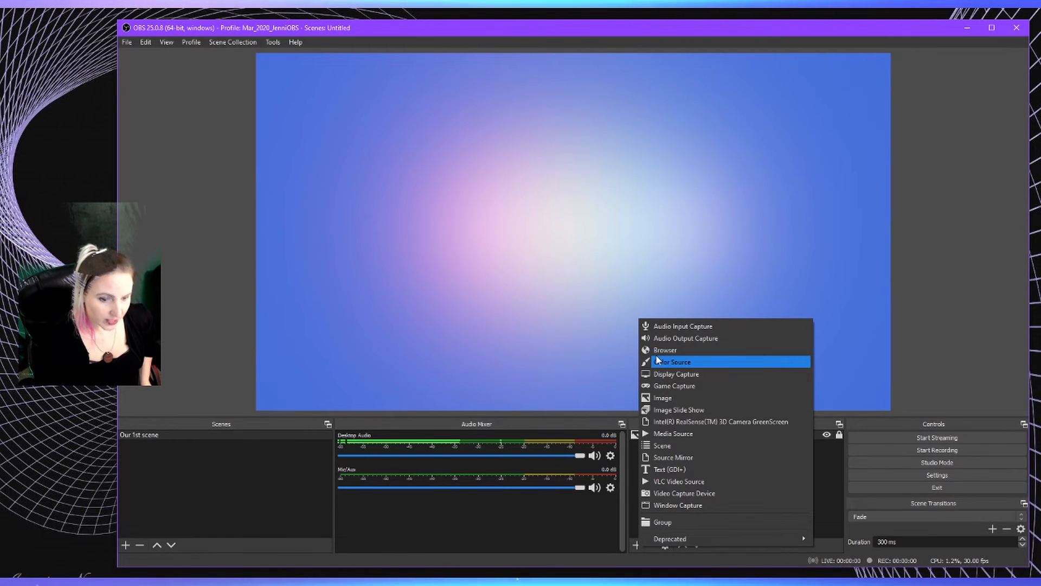
{"action": "left_click", "coordinate": [659, 351]}
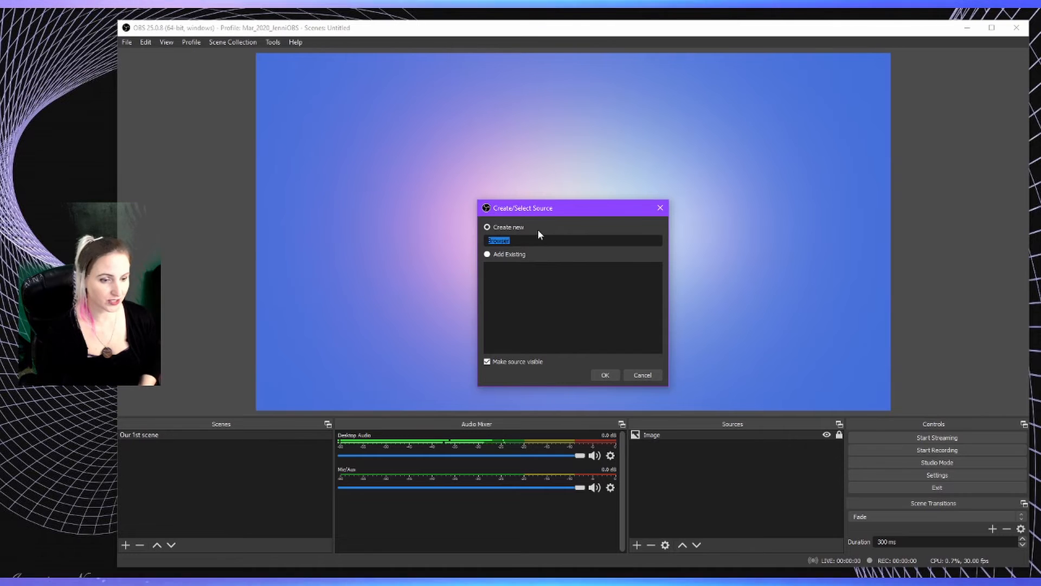
{"action": "left_click", "coordinate": [605, 374]}
Switch to Streamlabs in the web browser, copy the Alert Box widget URL, and dismiss the Browser source's properties in OBS without applying it
{"action": "mouse_move", "coordinate": [278, 539]}
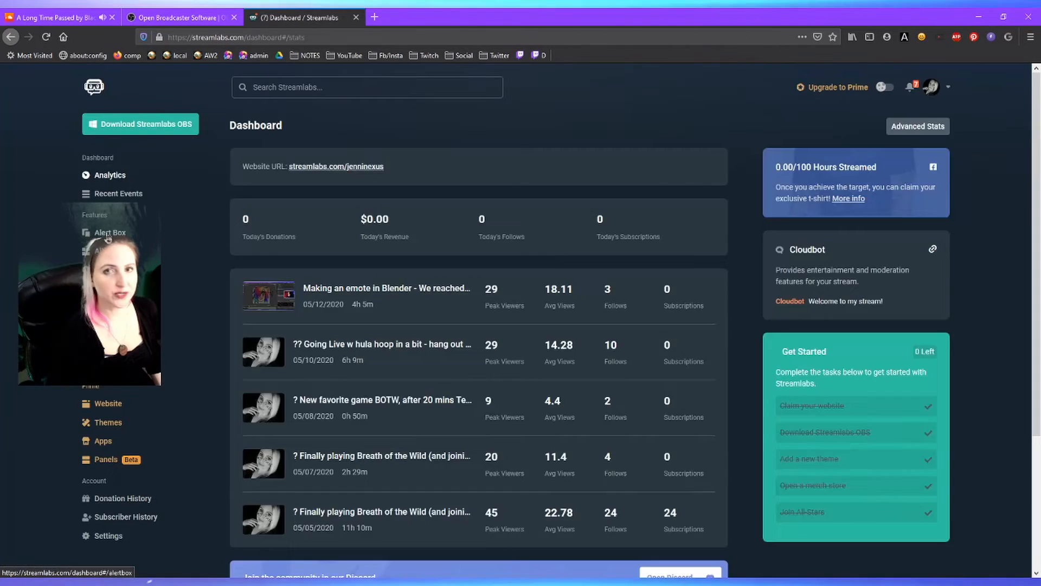
{"action": "left_click", "coordinate": [108, 233]}
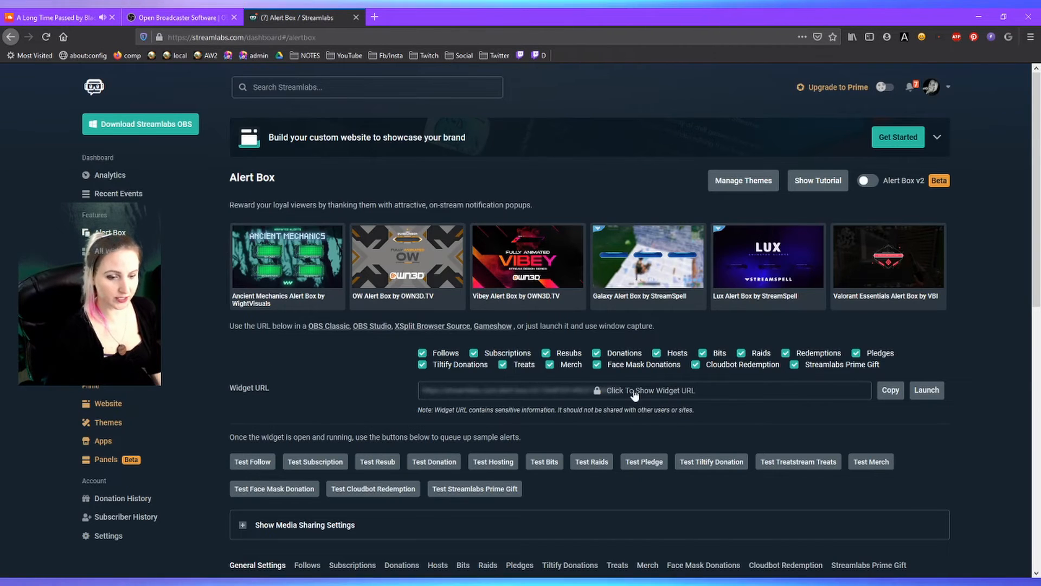
{"action": "left_click", "coordinate": [890, 392]}
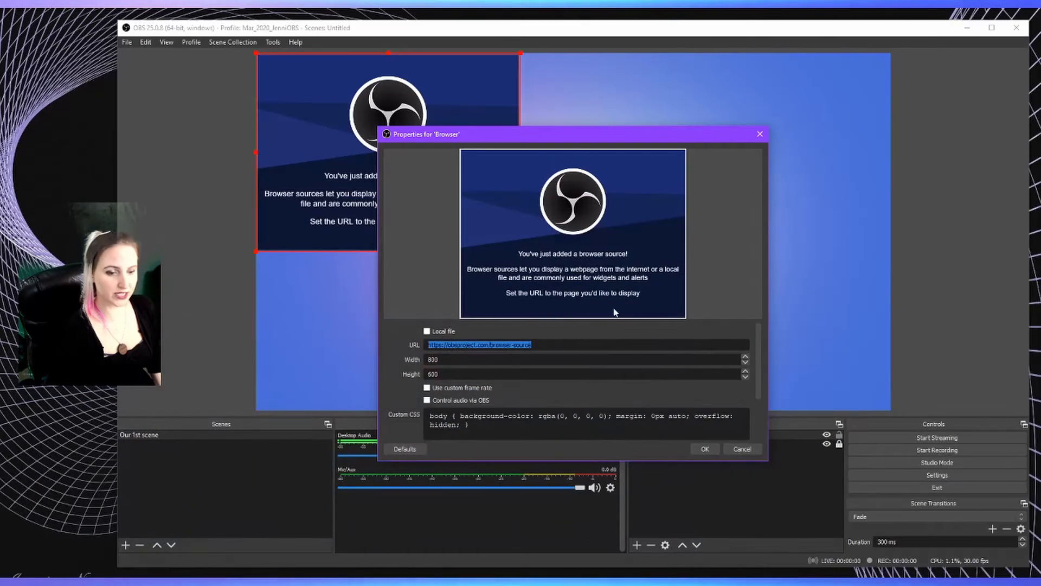
{"action": "triple_click", "coordinate": [565, 349]}
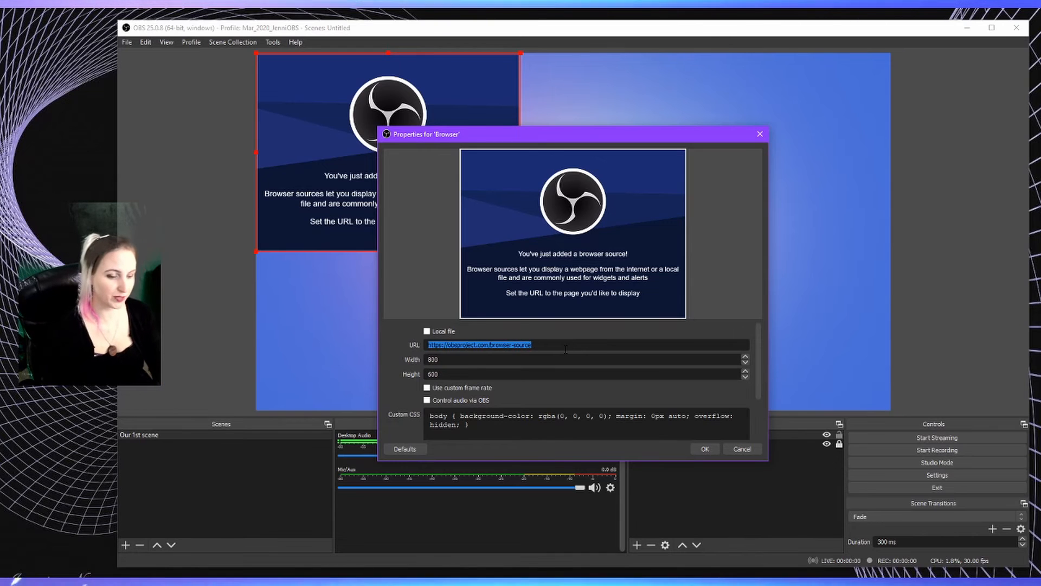
{"action": "left_click", "coordinate": [760, 134]}
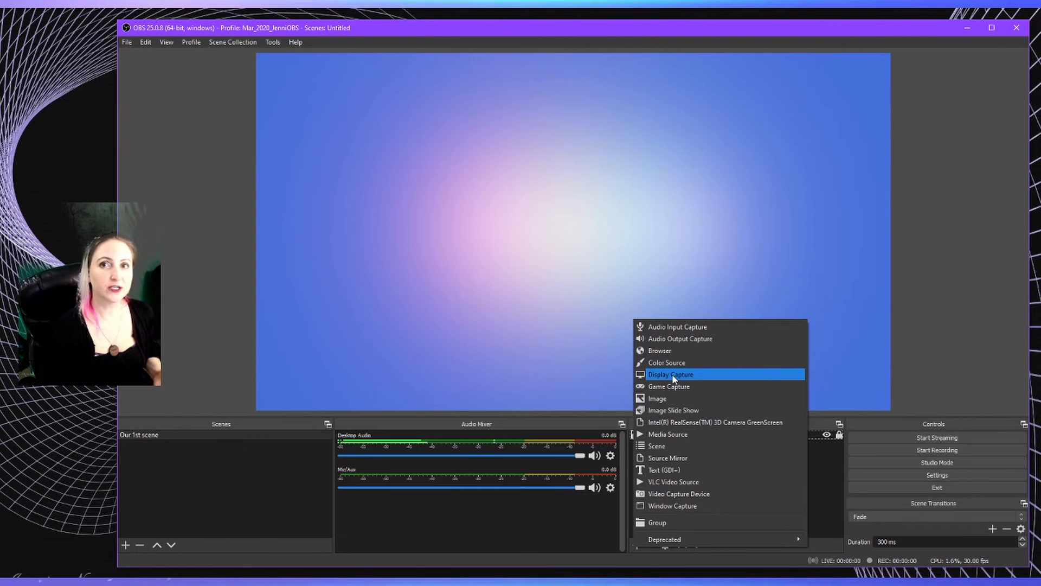
Add an Image Slide Show source with the default name, keeping its visibility behavior at "Always play even when not visible"
{"action": "left_click", "coordinate": [703, 411]}
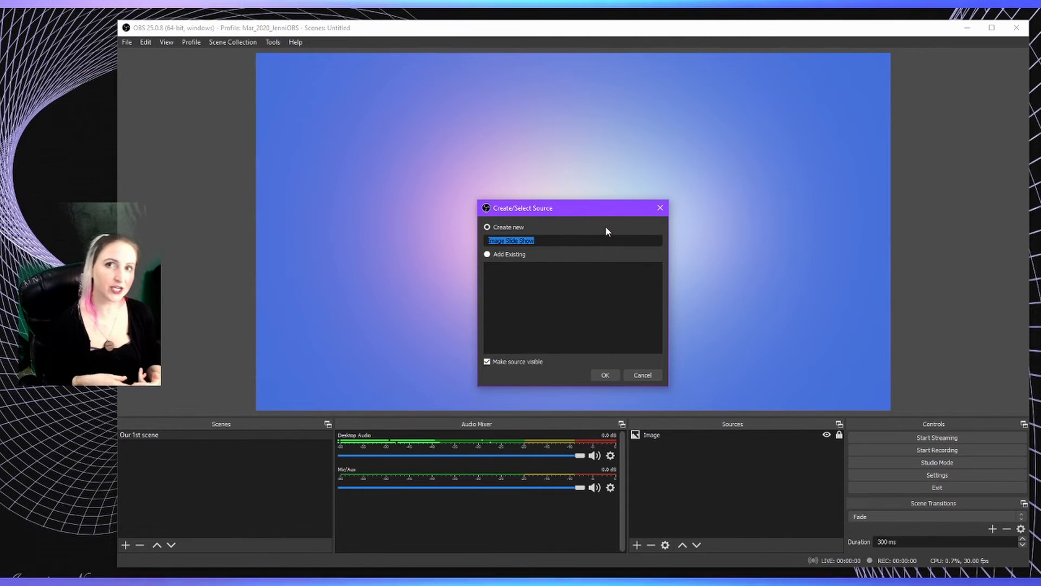
{"action": "left_click", "coordinate": [607, 377]}
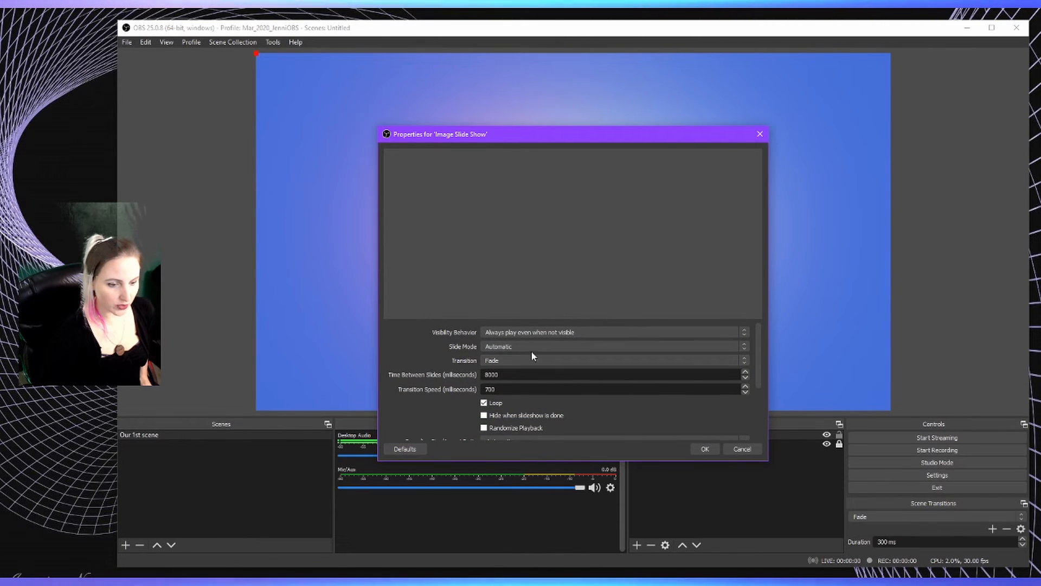
{"action": "left_click", "coordinate": [520, 333]}
{"action": "left_click", "coordinate": [486, 355]}
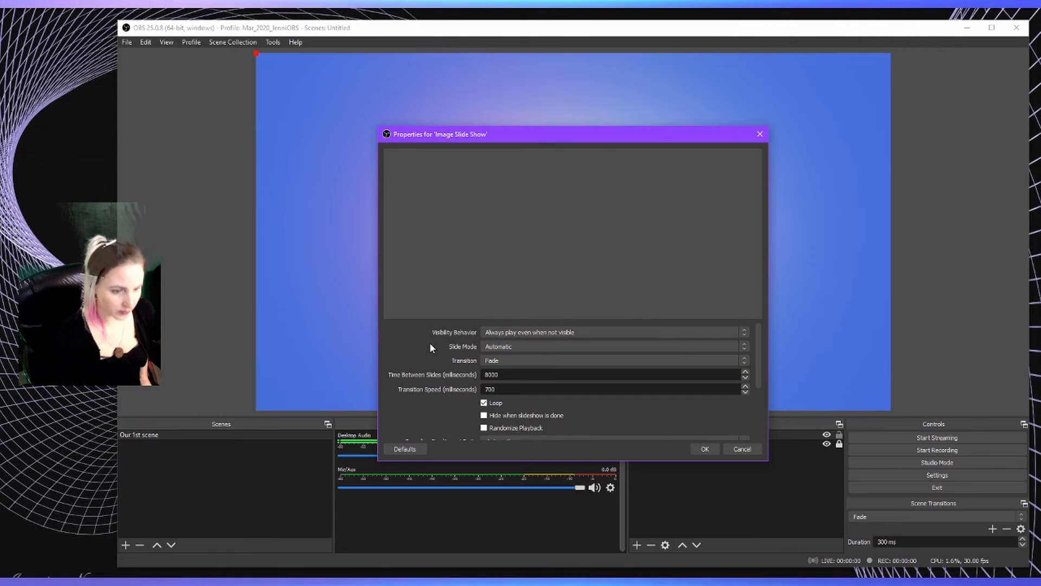
Add the Teams-Slideshow directory from Overlays 2020 to the slide show's image files and accept the source properties
{"action": "scroll", "coordinate": [429, 342], "scroll_direction": "down", "scroll_amount": 3}
{"action": "left_click", "coordinate": [743, 390]}
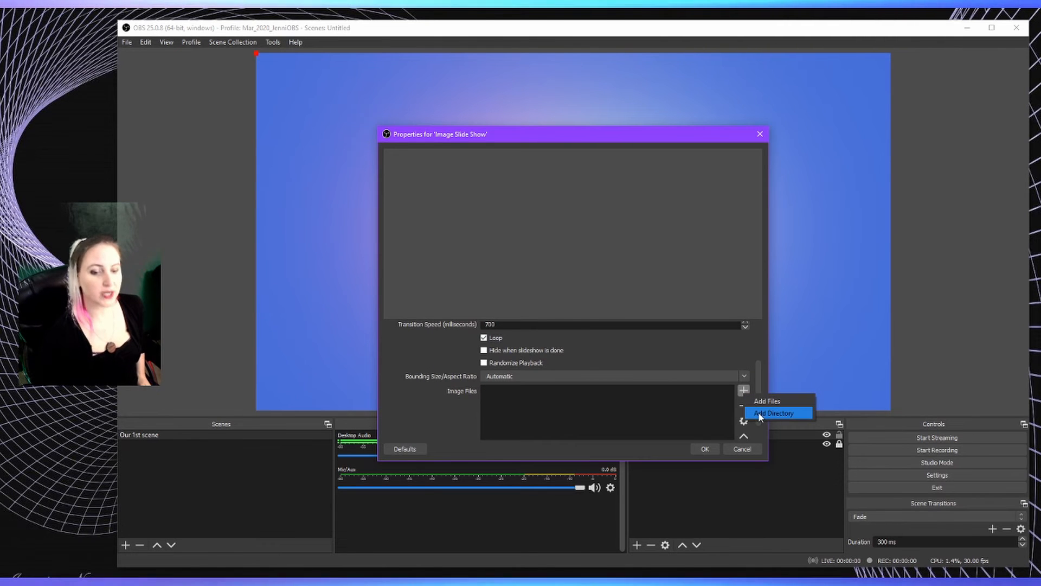
{"action": "left_click", "coordinate": [759, 414]}
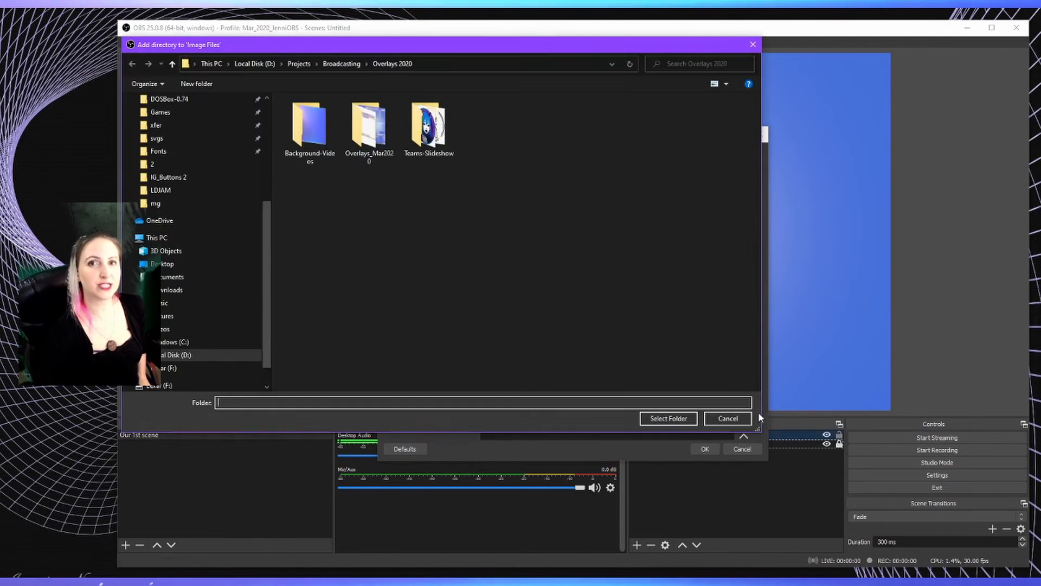
{"action": "double_click", "coordinate": [441, 126]}
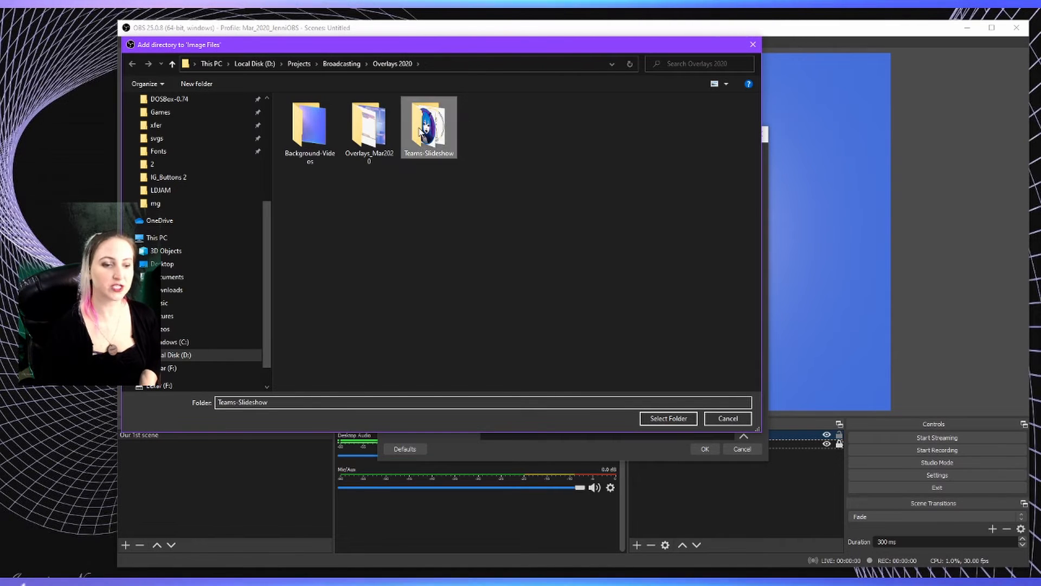
{"action": "left_click", "coordinate": [388, 64]}
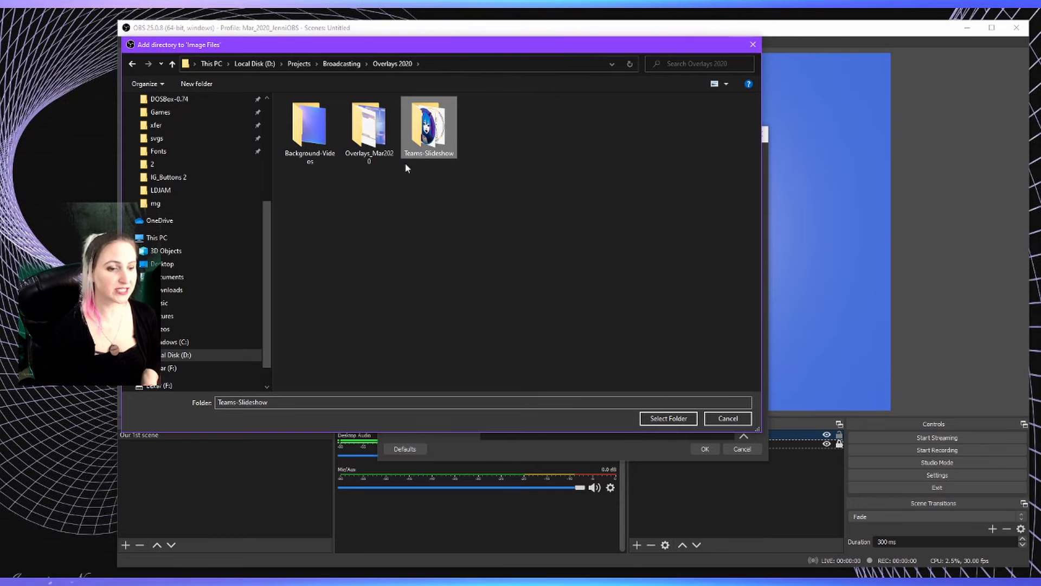
{"action": "left_click", "coordinate": [668, 420]}
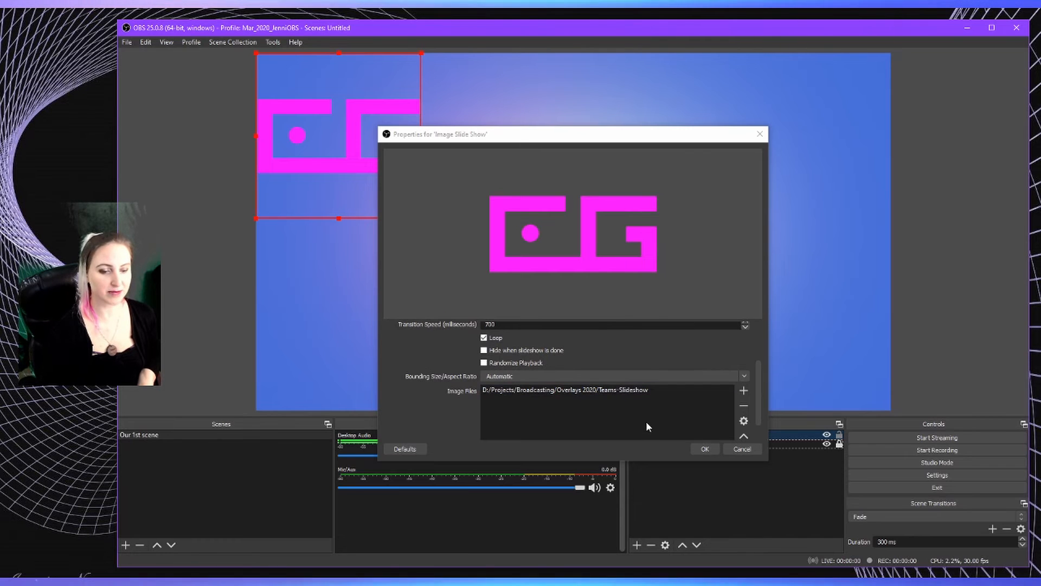
{"action": "left_click", "coordinate": [546, 391]}
{"action": "scroll", "coordinate": [493, 385], "scroll_direction": "down", "scroll_amount": 1}
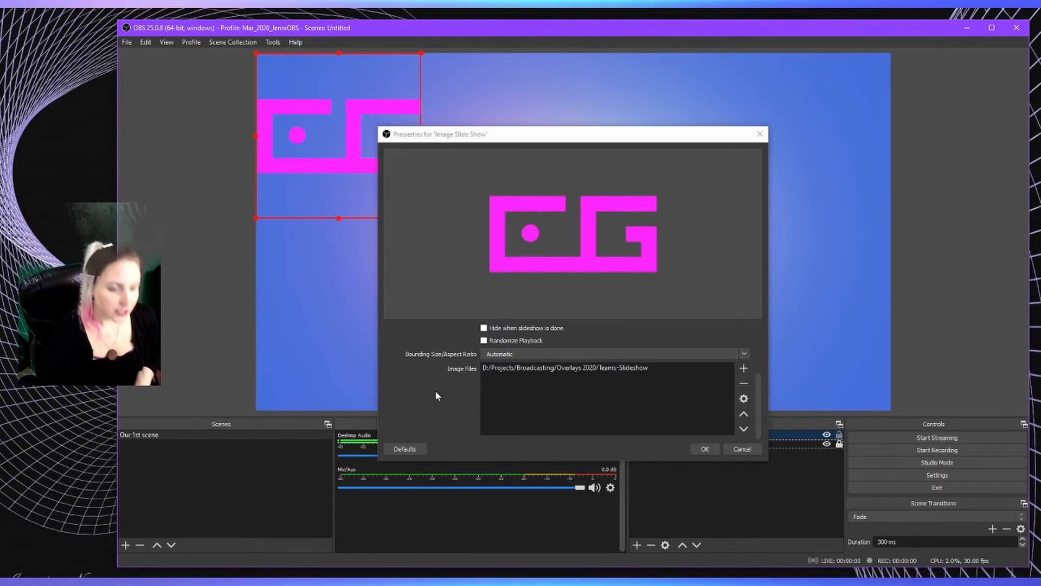
{"action": "scroll", "coordinate": [523, 363], "scroll_direction": "up", "scroll_amount": 3}
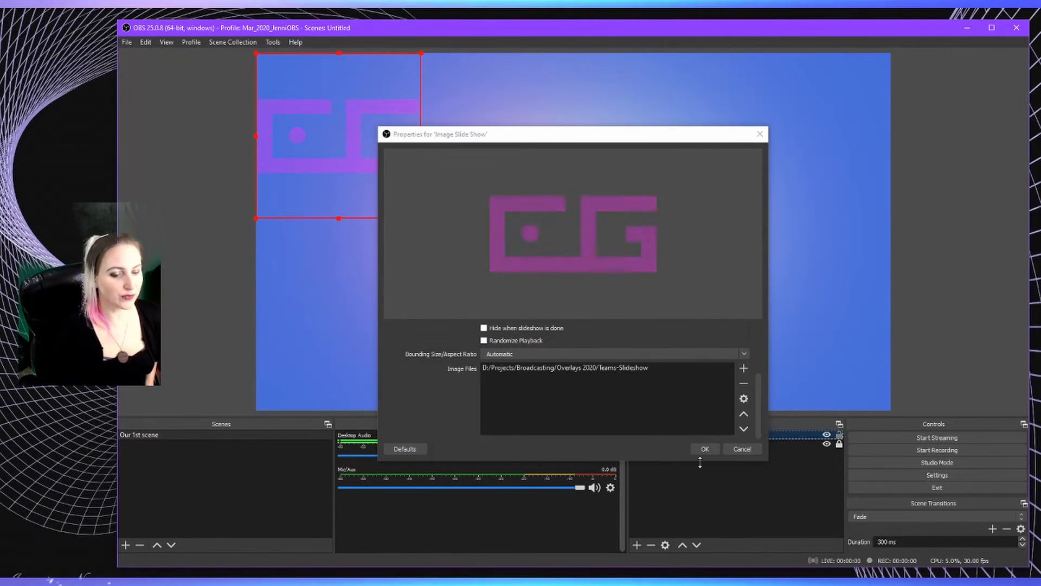
{"action": "left_click", "coordinate": [703, 449]}
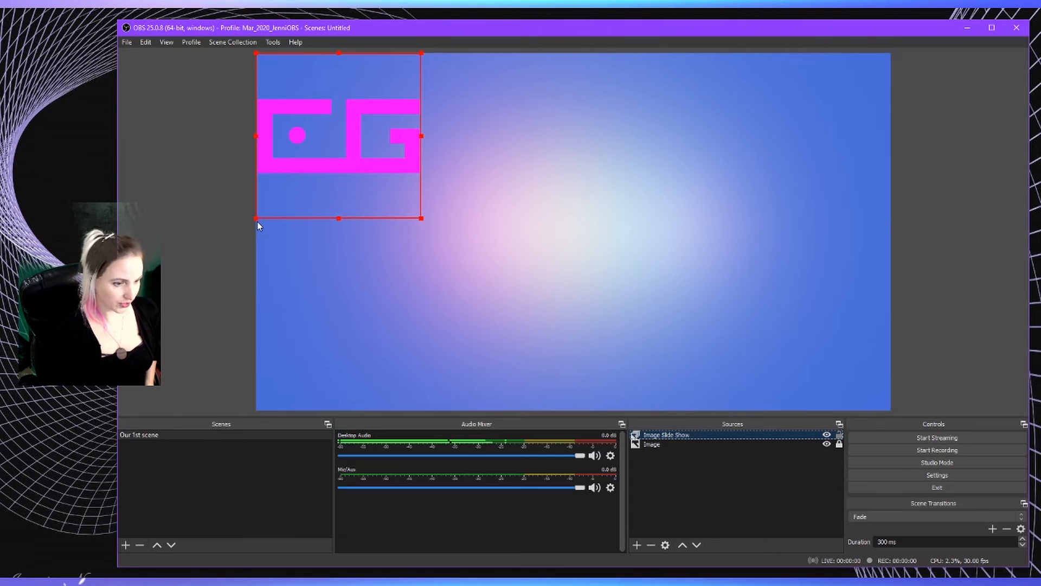
Shrink the image slide show to a small logo in the upper-right corner of the canvas and deselect it
{"action": "left_click_drag", "start_coordinate": [256, 218], "coordinate": [869, 83]}
{"action": "left_click", "coordinate": [966, 118]}
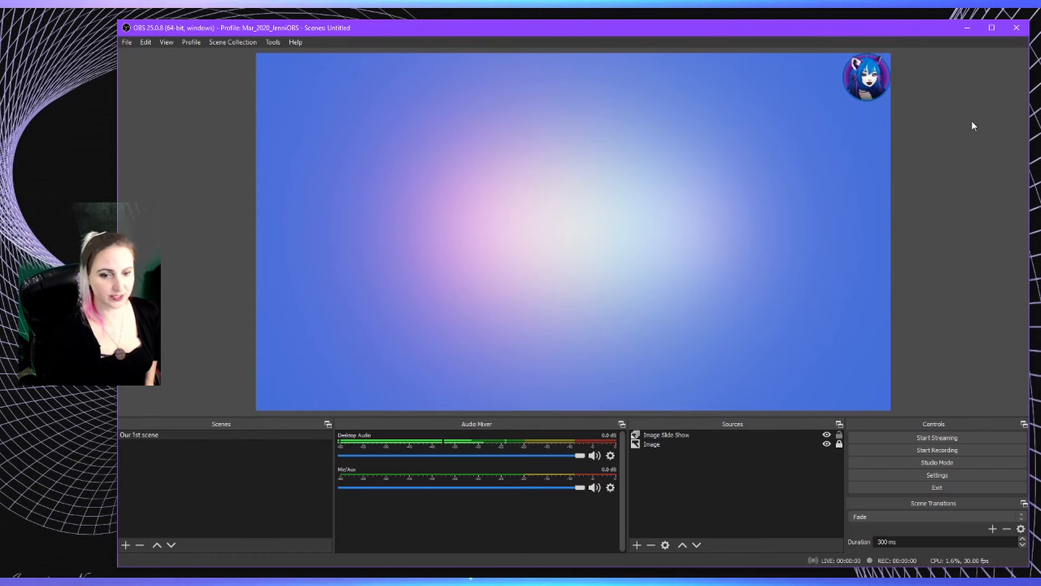
Add a VLC Video Source with the default name and choose the Background-Videos directory for its playlist
{"action": "left_click", "coordinate": [637, 545]}
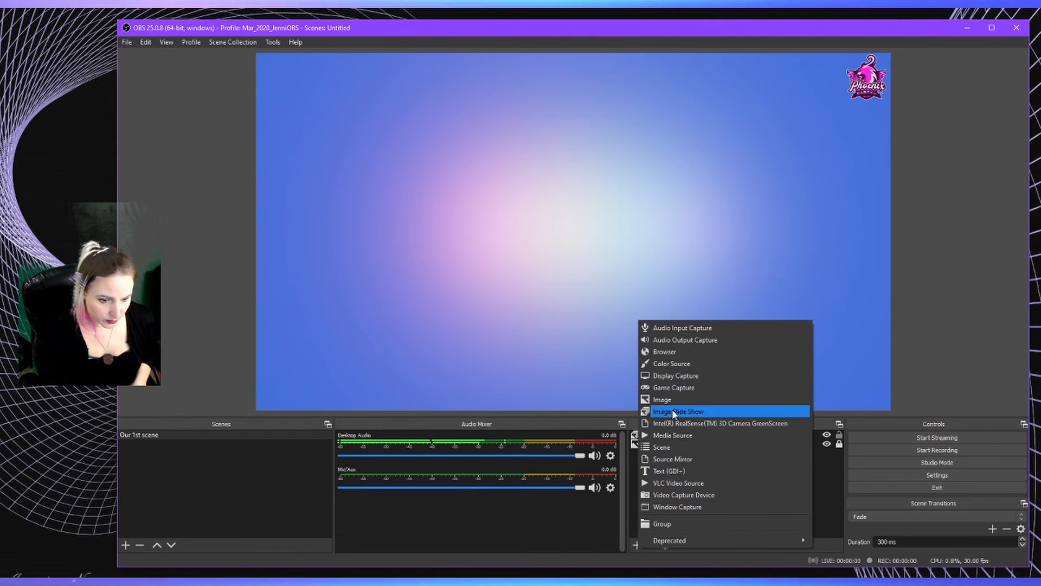
{"action": "left_click", "coordinate": [635, 545]}
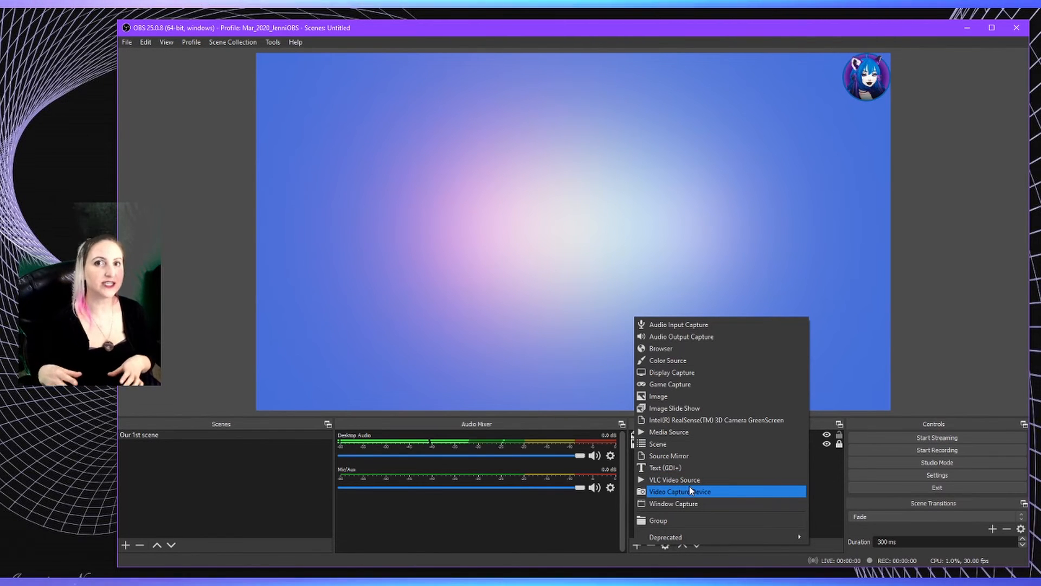
{"action": "left_click", "coordinate": [717, 480]}
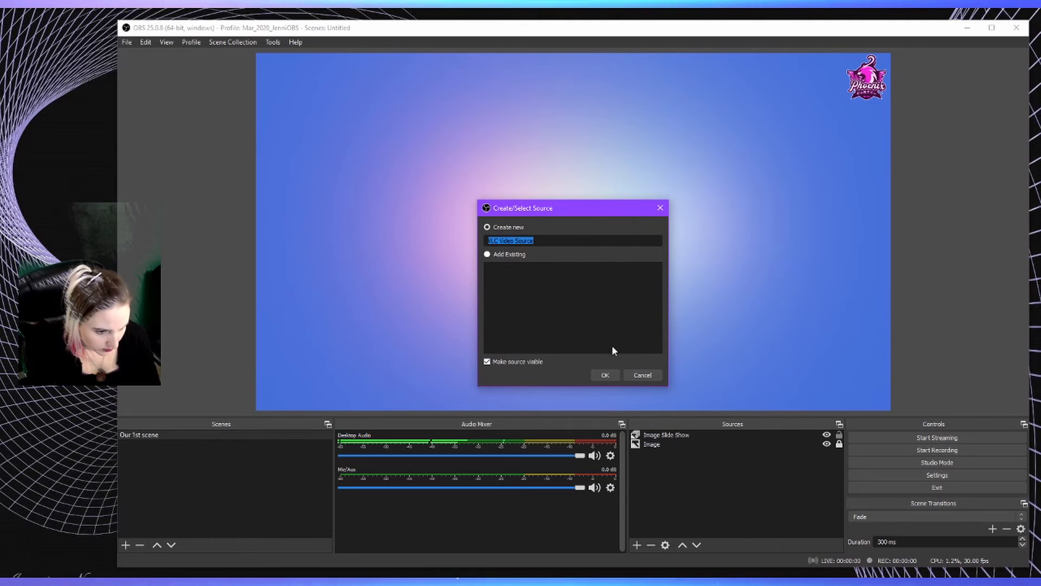
{"action": "left_click", "coordinate": [609, 375]}
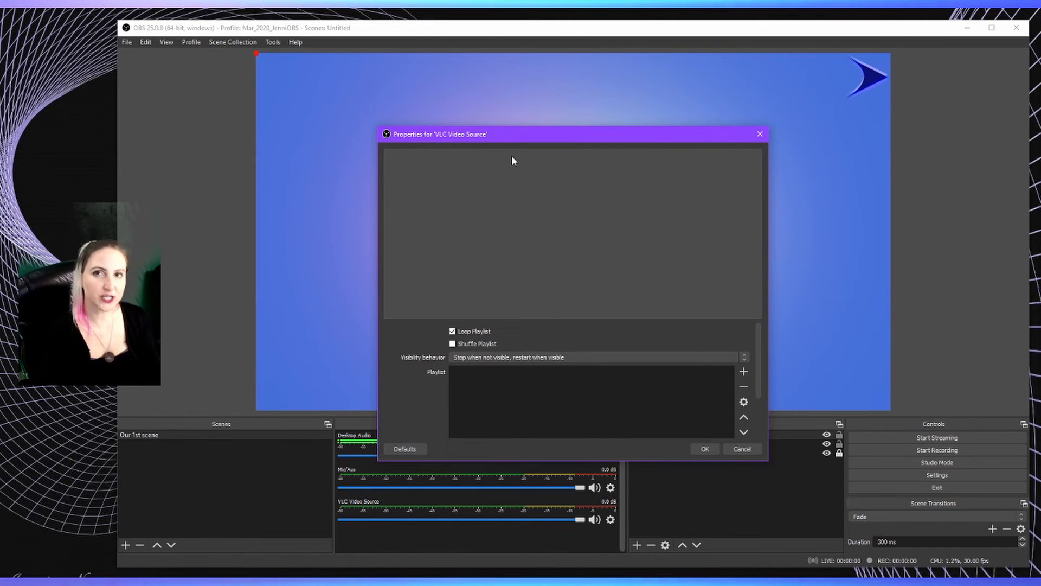
{"action": "left_click", "coordinate": [743, 371]}
{"action": "left_click", "coordinate": [759, 401]}
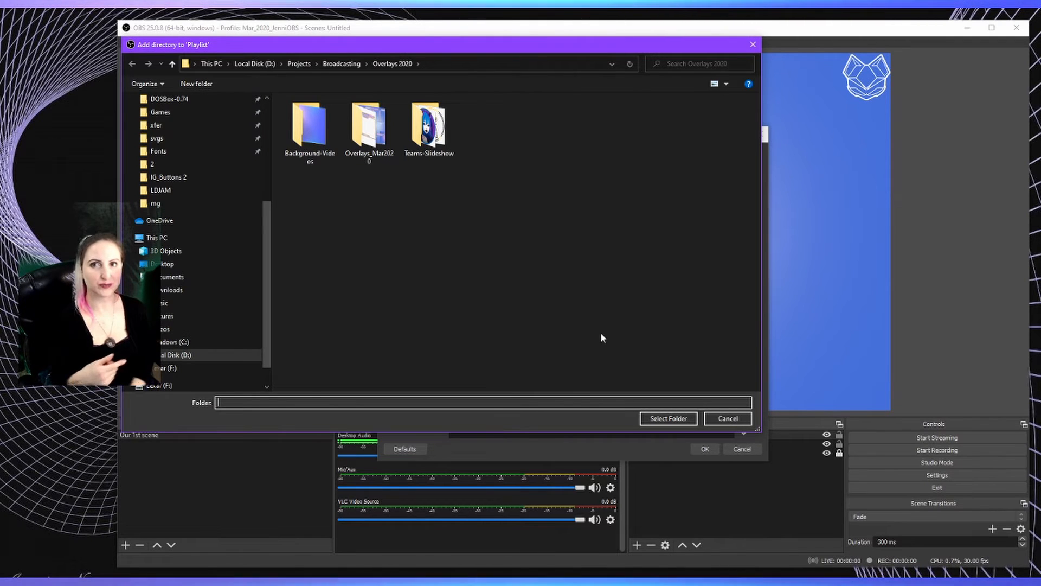
{"action": "left_click", "coordinate": [314, 151]}
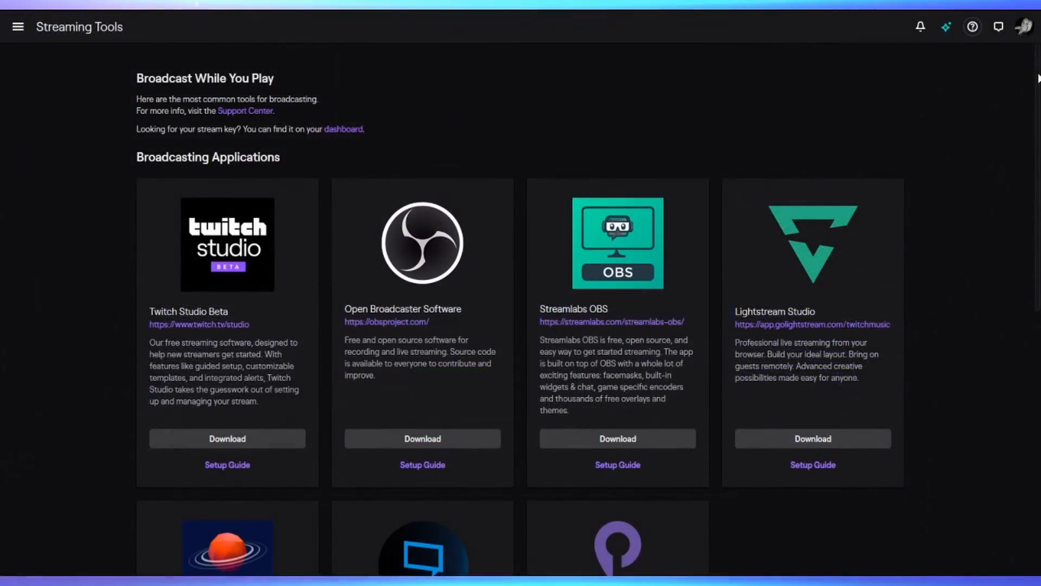
{"action": "scroll", "coordinate": [1037, 78], "scroll_direction": "down", "scroll_amount": 3}
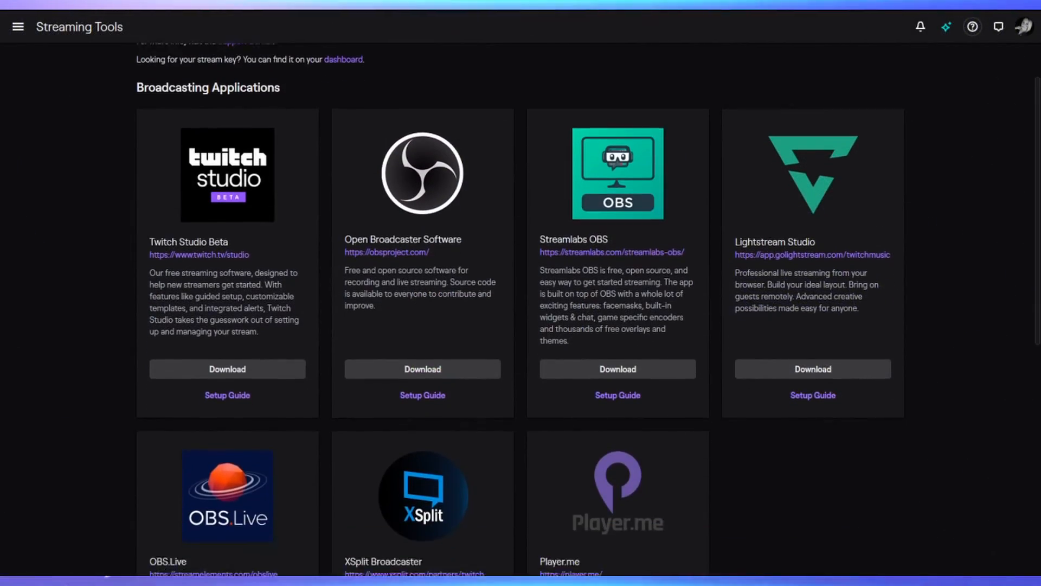
{"action": "scroll", "coordinate": [520, 309], "scroll_direction": "down", "scroll_amount": 1}
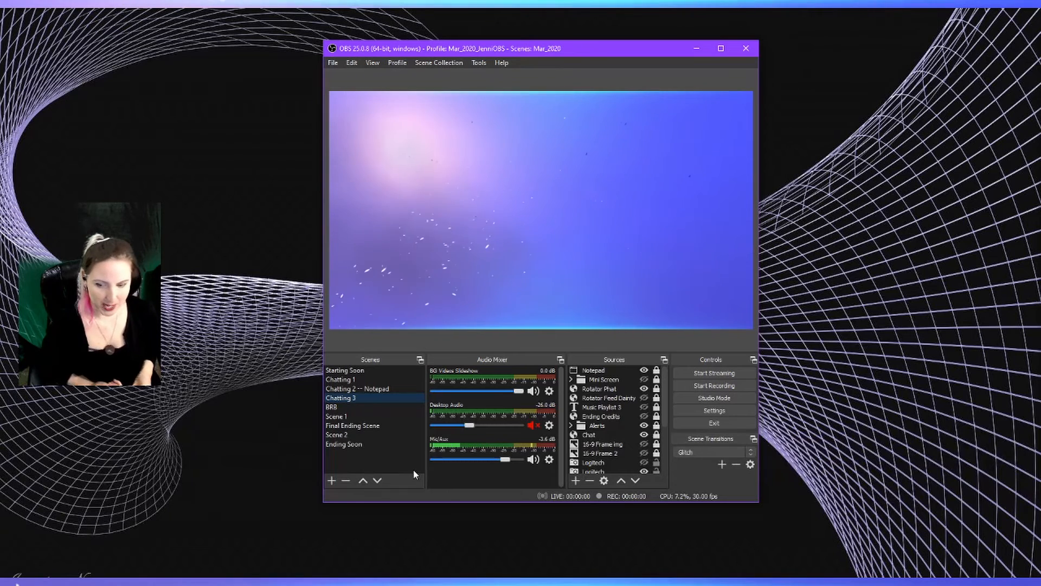
Maximize the OBS window to fill the screen
{"action": "left_click", "coordinate": [372, 62]}
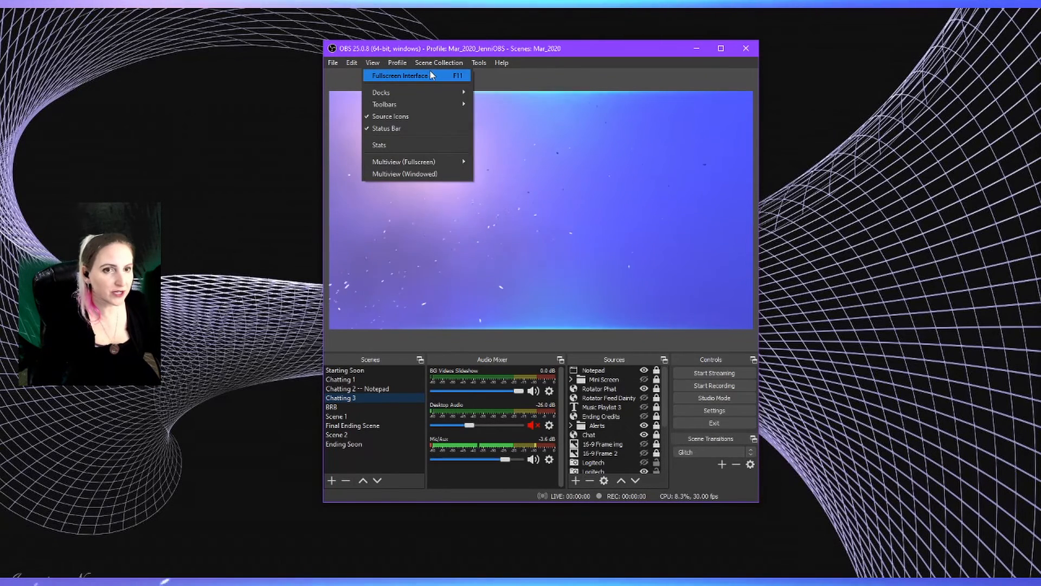
{"action": "left_click", "coordinate": [719, 51]}
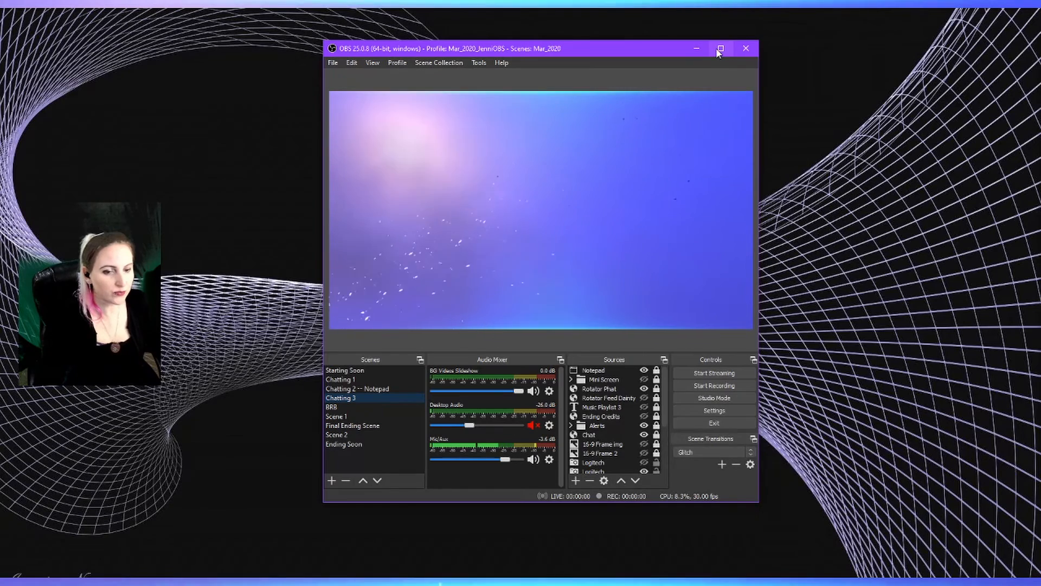
{"action": "left_click", "coordinate": [720, 49]}
Show the Chat dock beside the preview and close it again
{"action": "left_click", "coordinate": [47, 27]}
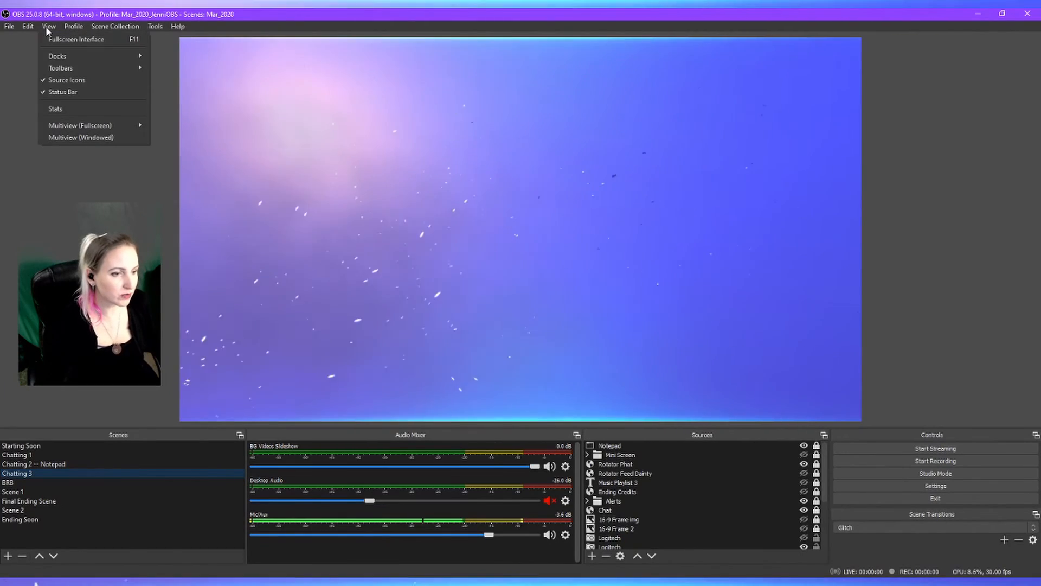
{"action": "mouse_move", "coordinate": [54, 57]}
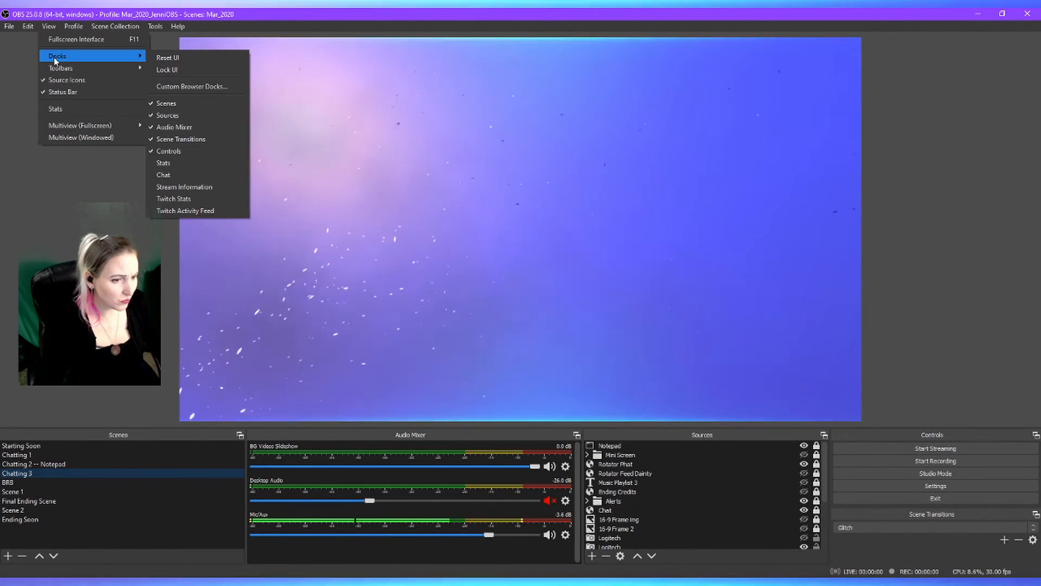
{"action": "left_click", "coordinate": [204, 177]}
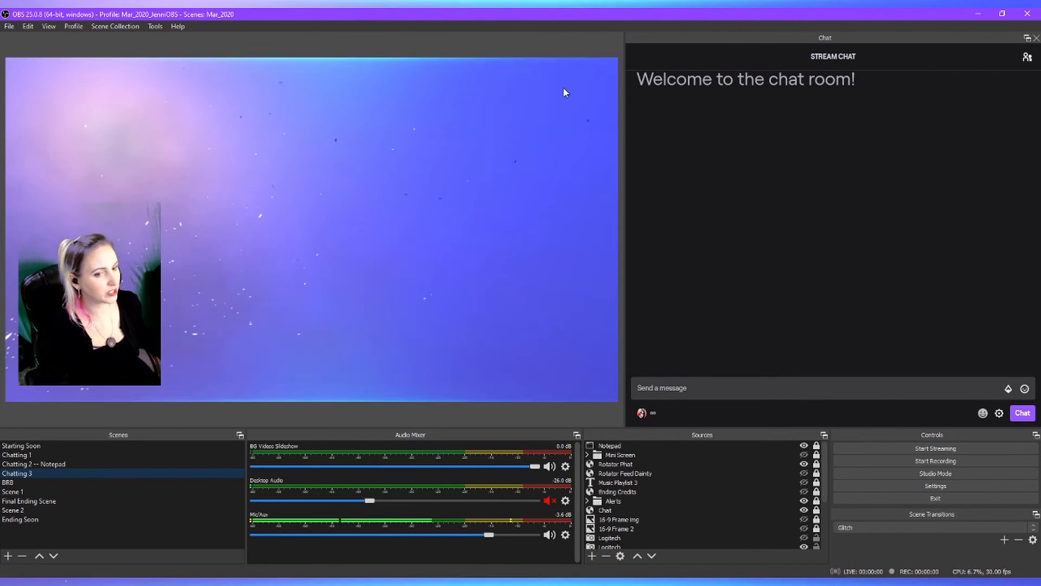
{"action": "left_click", "coordinate": [1036, 38]}
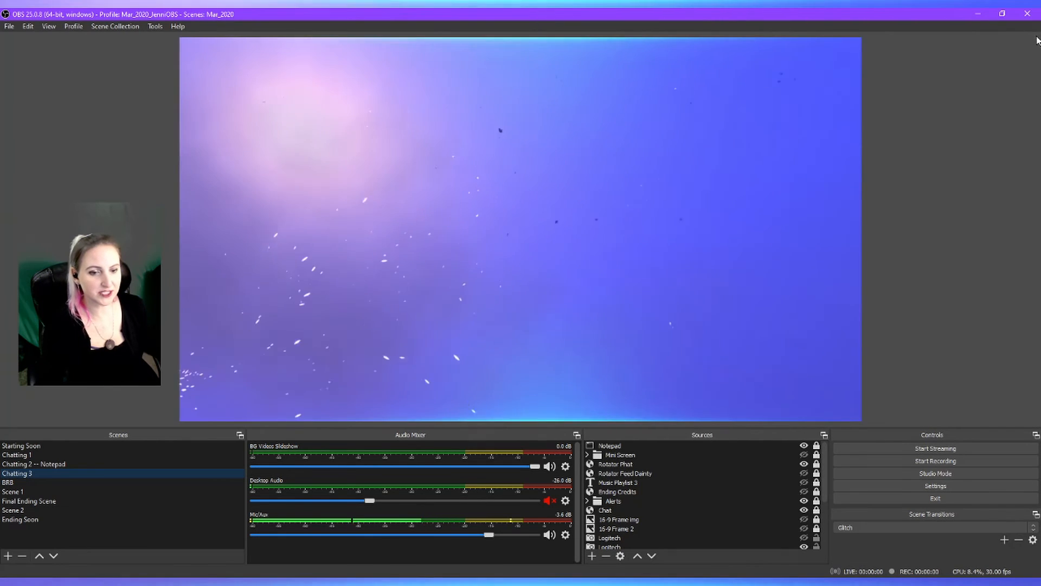
{"action": "left_click", "coordinate": [134, 25]}
{"action": "mouse_move", "coordinate": [47, 27]}
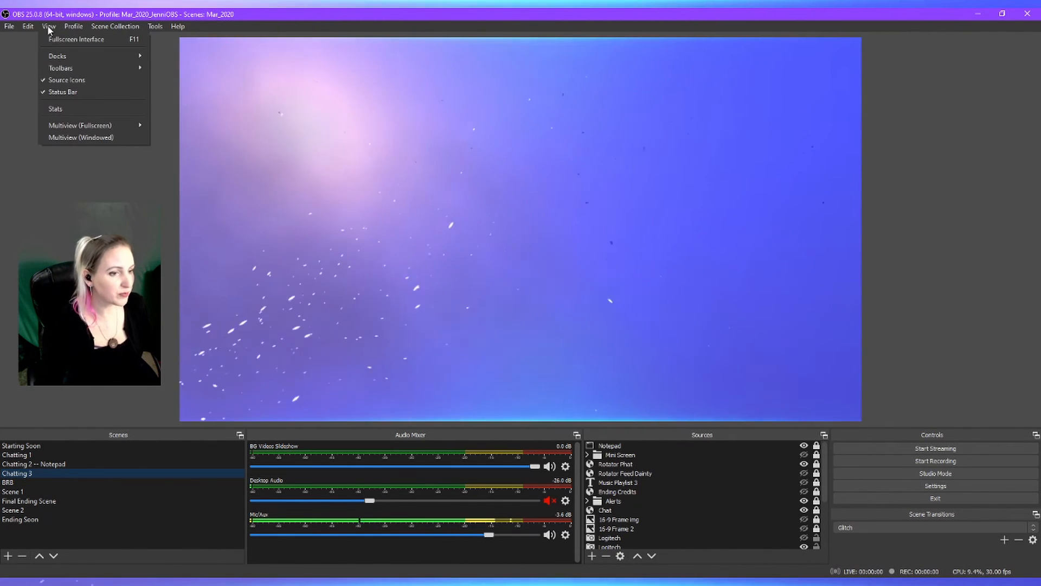
{"action": "mouse_move", "coordinate": [82, 56]}
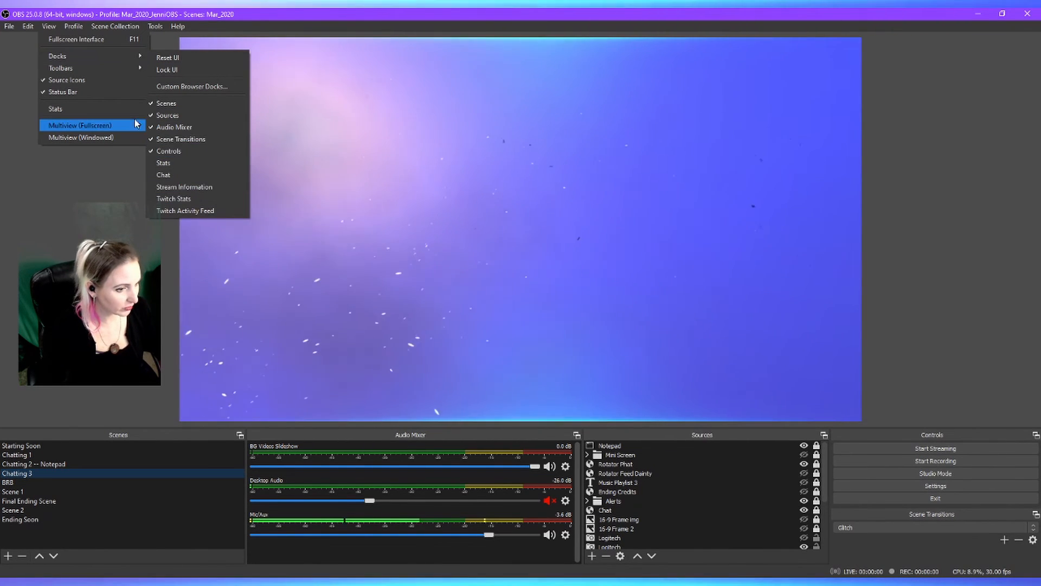
{"action": "mouse_move", "coordinate": [130, 31]}
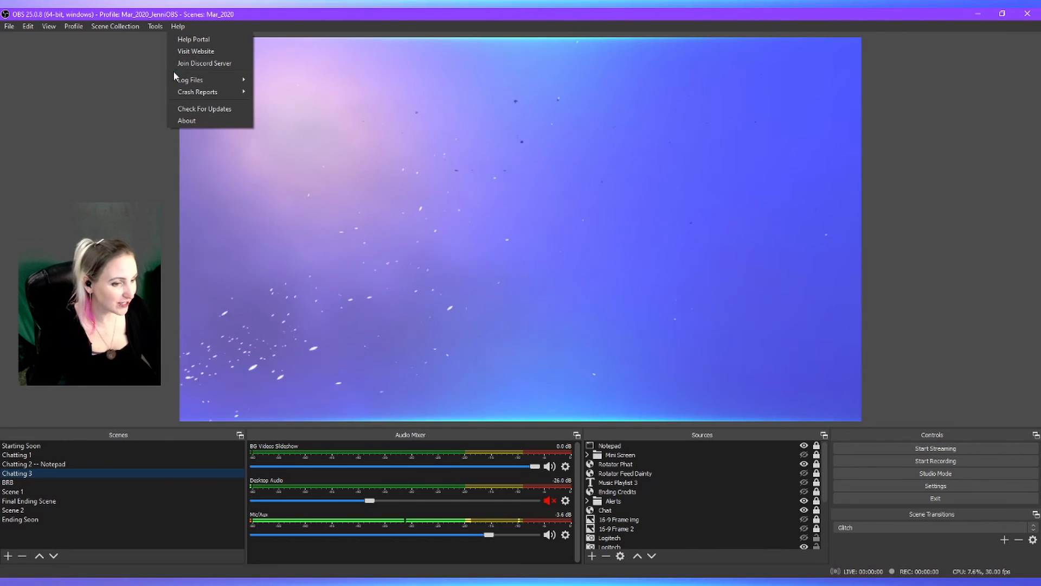
{"action": "mouse_move", "coordinate": [180, 81]}
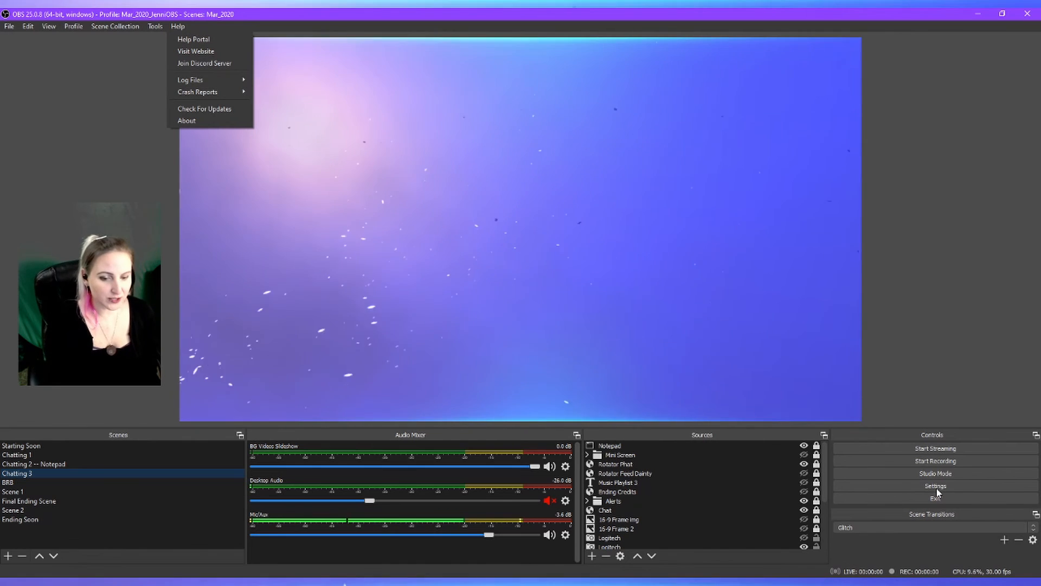
{"action": "left_click", "coordinate": [528, 552]}
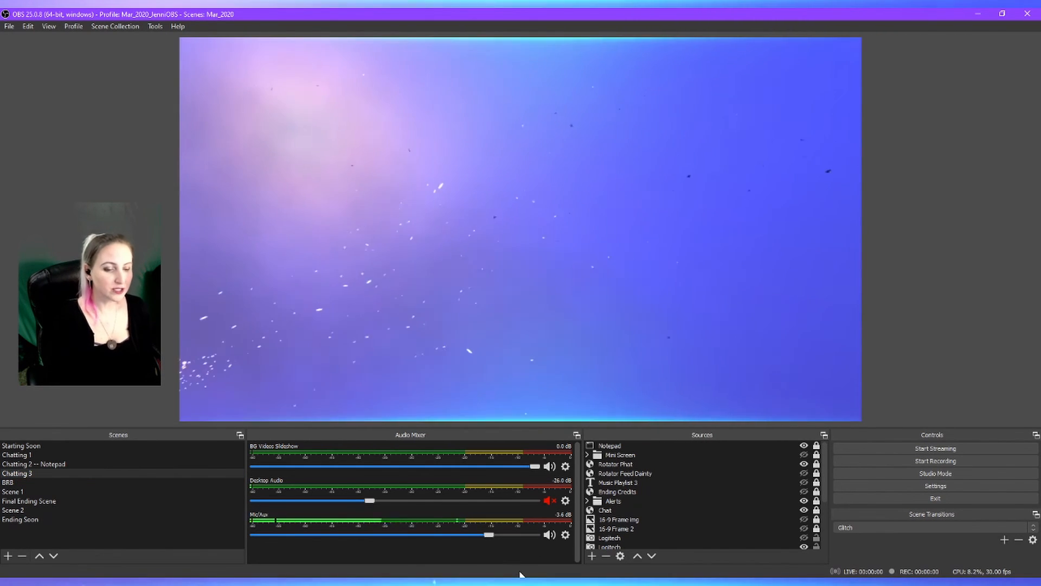
Enlarge the dock area below the preview and raise the Desktop Audio level to -24.5 dB
{"action": "left_click_drag", "start_coordinate": [514, 427], "coordinate": [546, 350]}
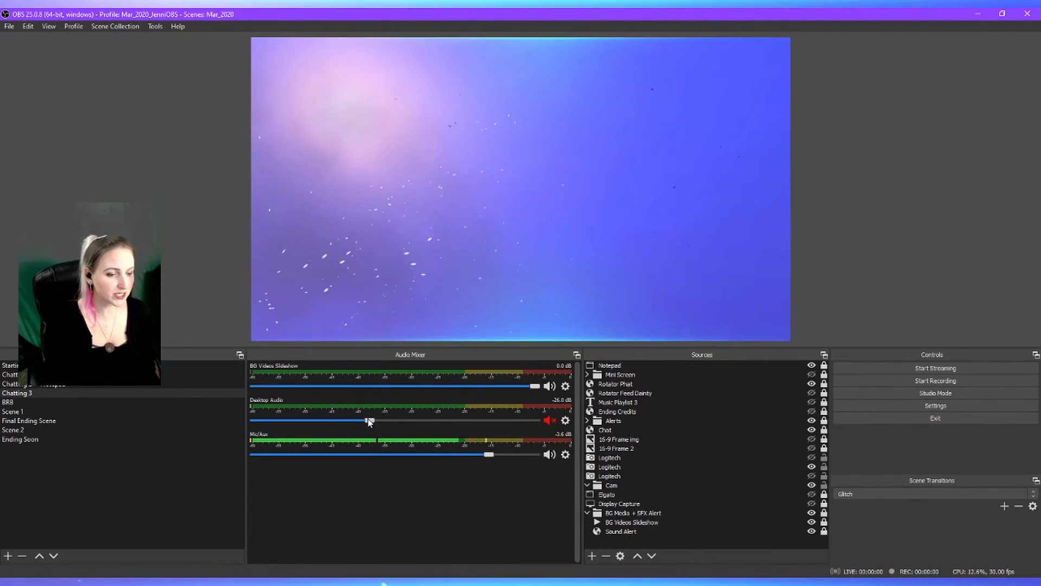
{"action": "mouse_move", "coordinate": [369, 420]}
{"action": "left_mouse_down"}
{"action": "mouse_move", "coordinate": [390, 421]}
{"action": "mouse_move", "coordinate": [374, 422]}
{"action": "left_mouse_up"}
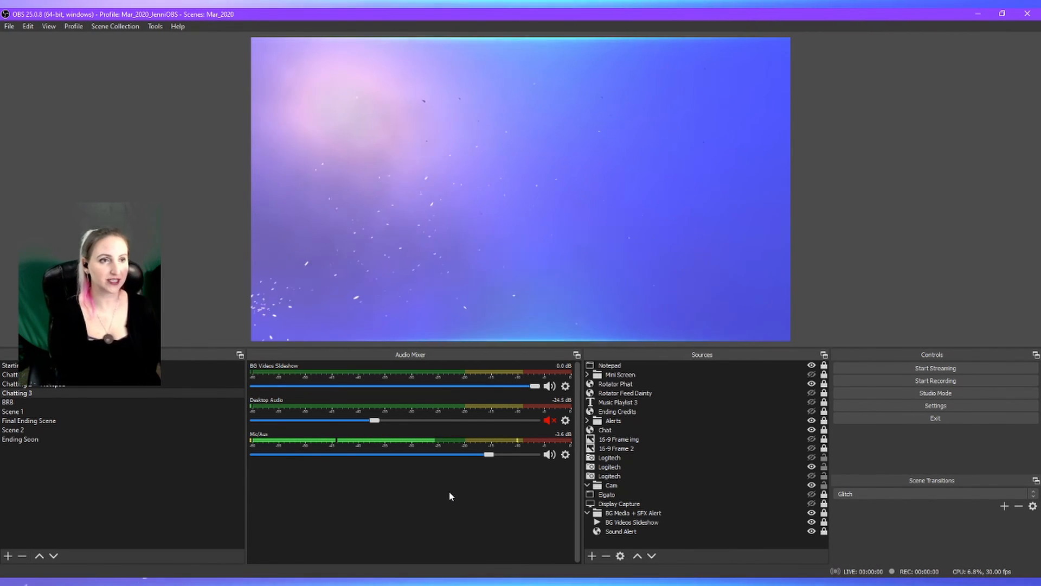
Turn on Always On Top for OBS and restore its window from maximized to a smaller floating size
{"action": "left_click", "coordinate": [9, 26]}
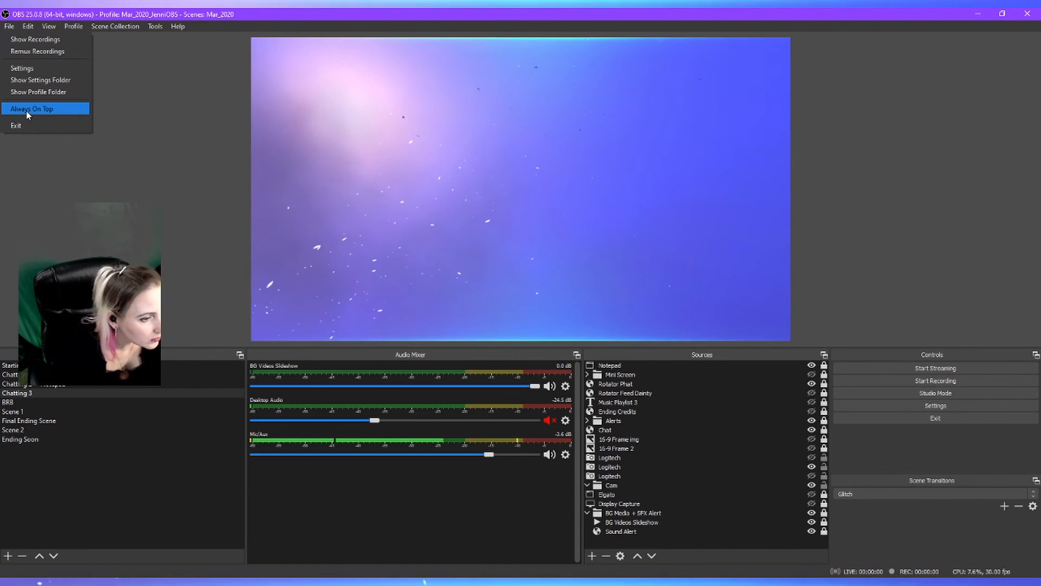
{"action": "left_click", "coordinate": [26, 109]}
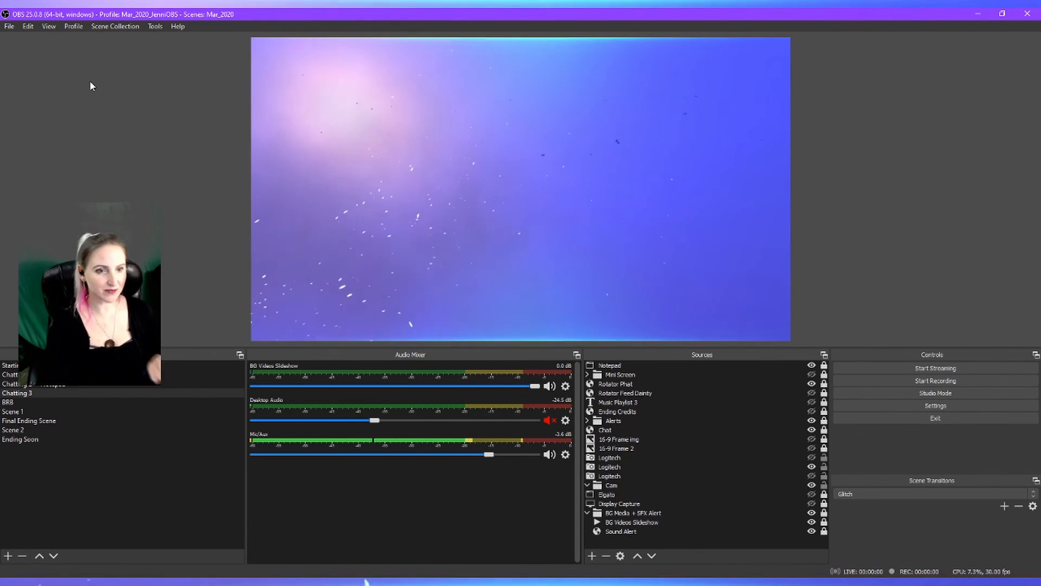
{"action": "left_click_drag", "start_coordinate": [628, 15], "coordinate": [460, 82]}
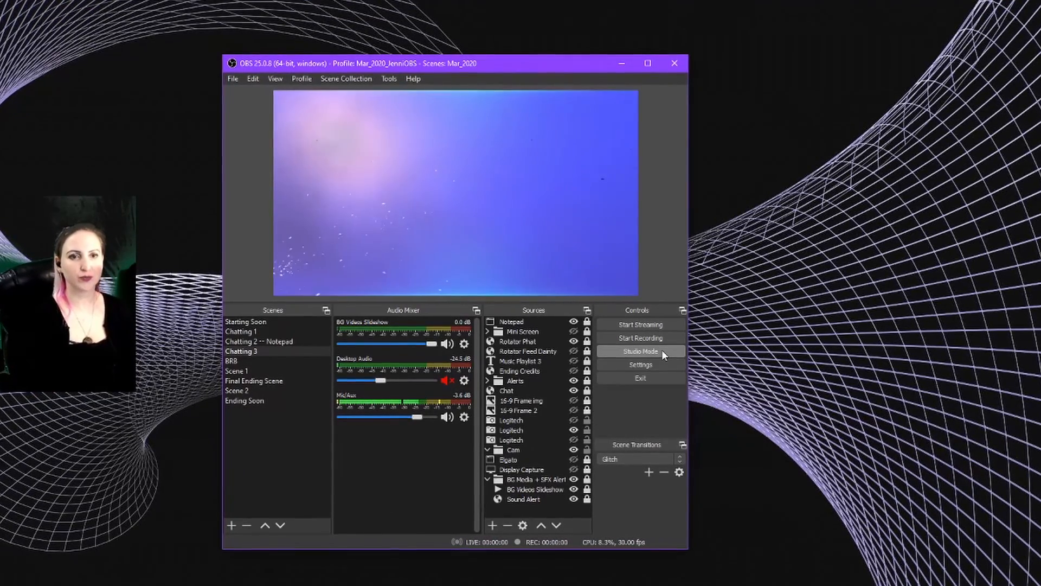
Show the recordings folder, move its window down behind the OBS window, and dismiss it
{"action": "left_click", "coordinate": [232, 78]}
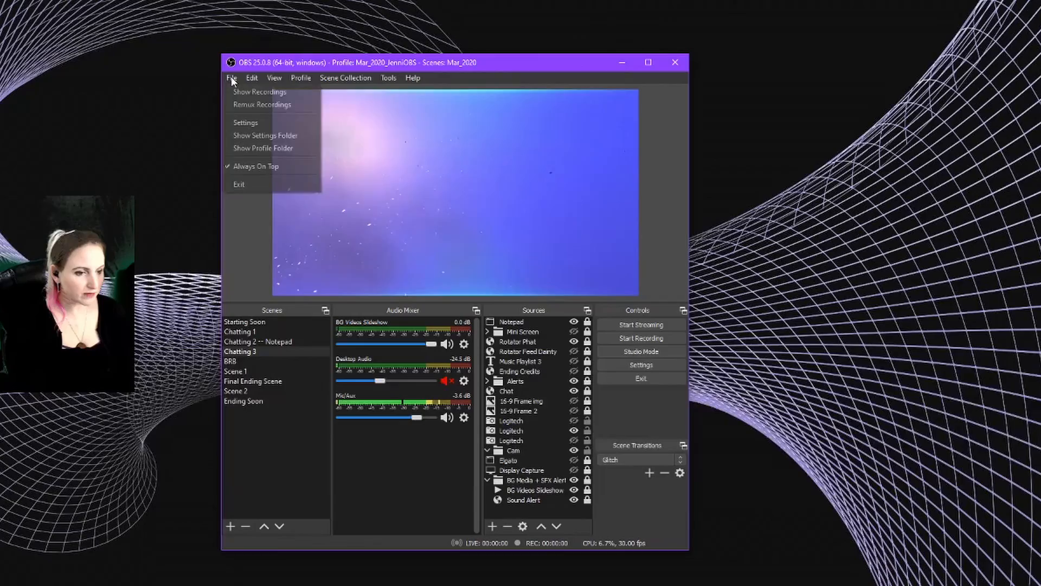
{"action": "left_click", "coordinate": [242, 91]}
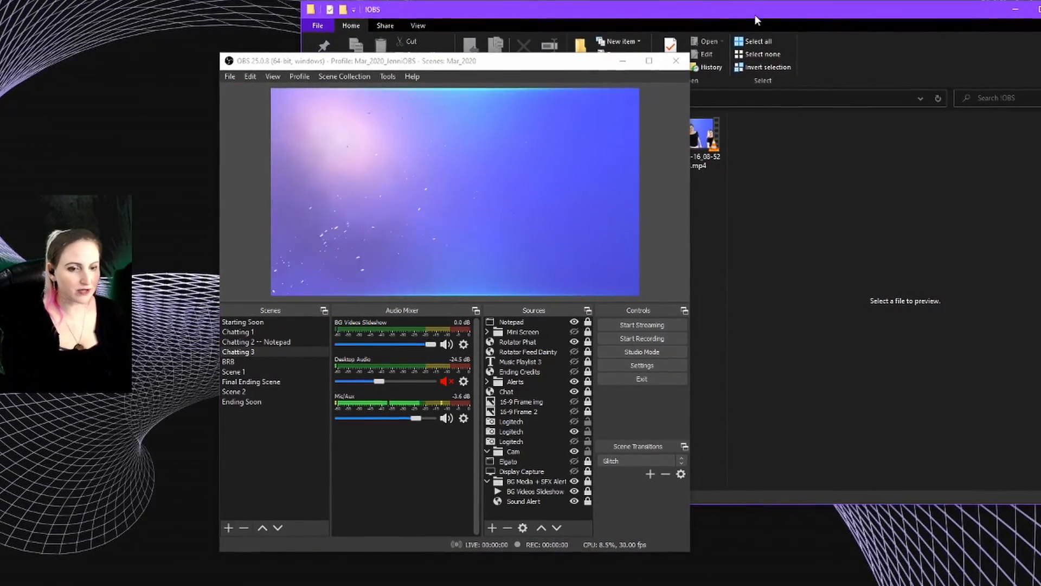
{"action": "left_click_drag", "start_coordinate": [754, 14], "coordinate": [633, 335]}
{"action": "left_click", "coordinate": [832, 344]}
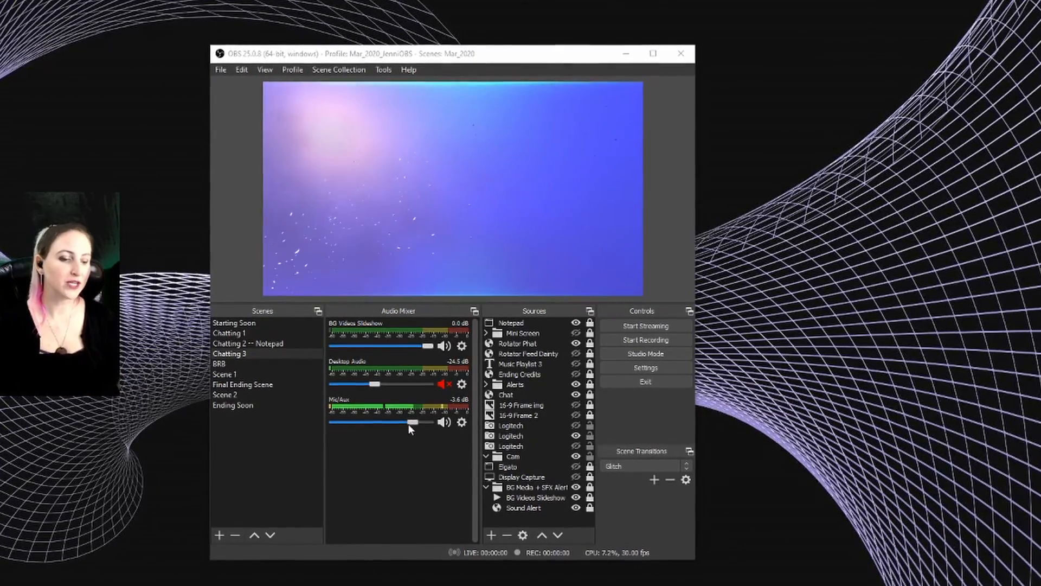
Adjust the Mic/Aux volume in the audio mixer, ending at -5.2 dB
{"action": "left_click_drag", "start_coordinate": [414, 424], "coordinate": [406, 428]}
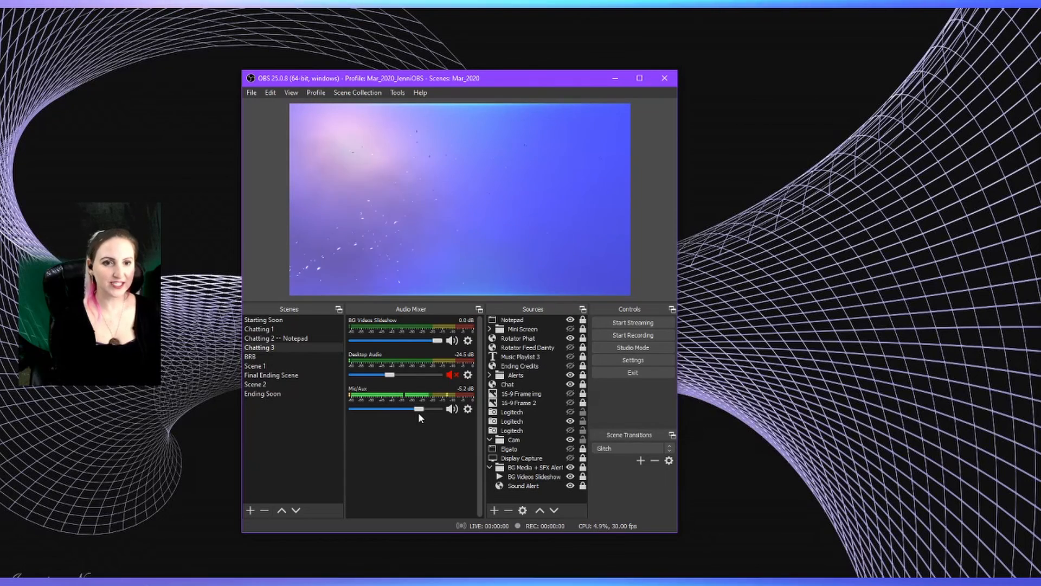
{"action": "left_click_drag", "start_coordinate": [418, 412], "coordinate": [423, 410]}
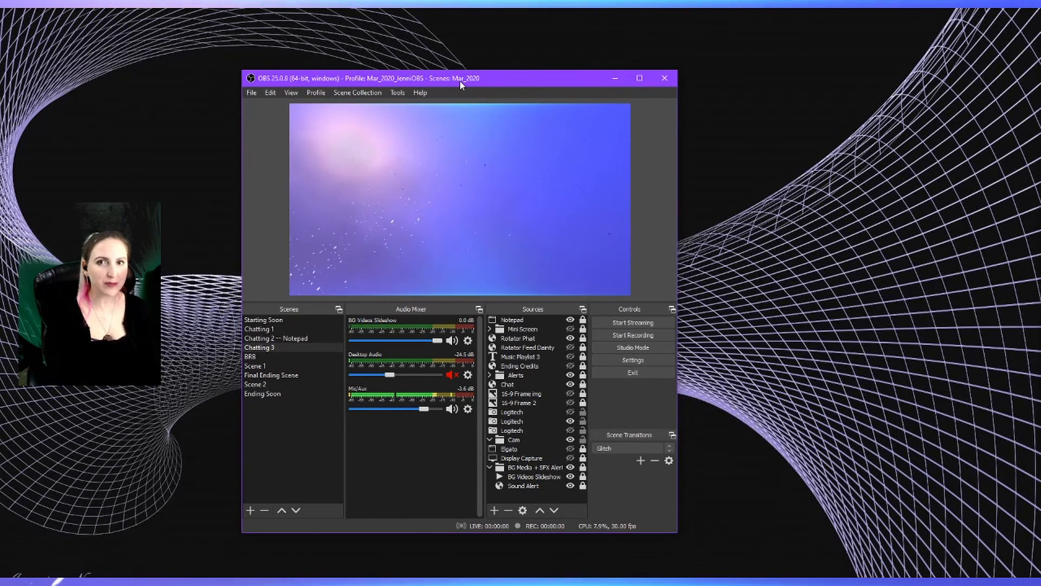
{"action": "left_click_drag", "start_coordinate": [423, 409], "coordinate": [418, 411]}
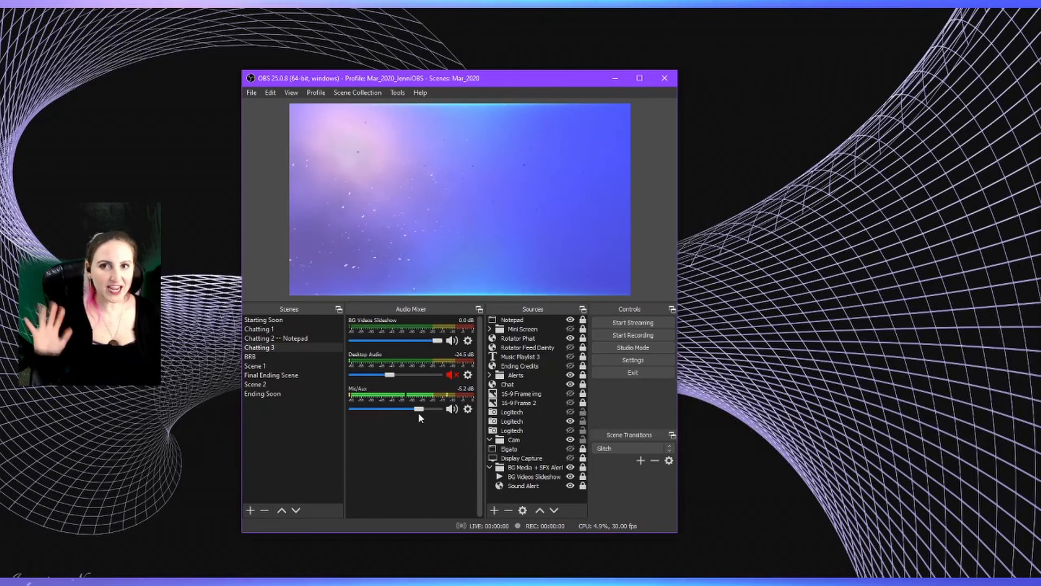